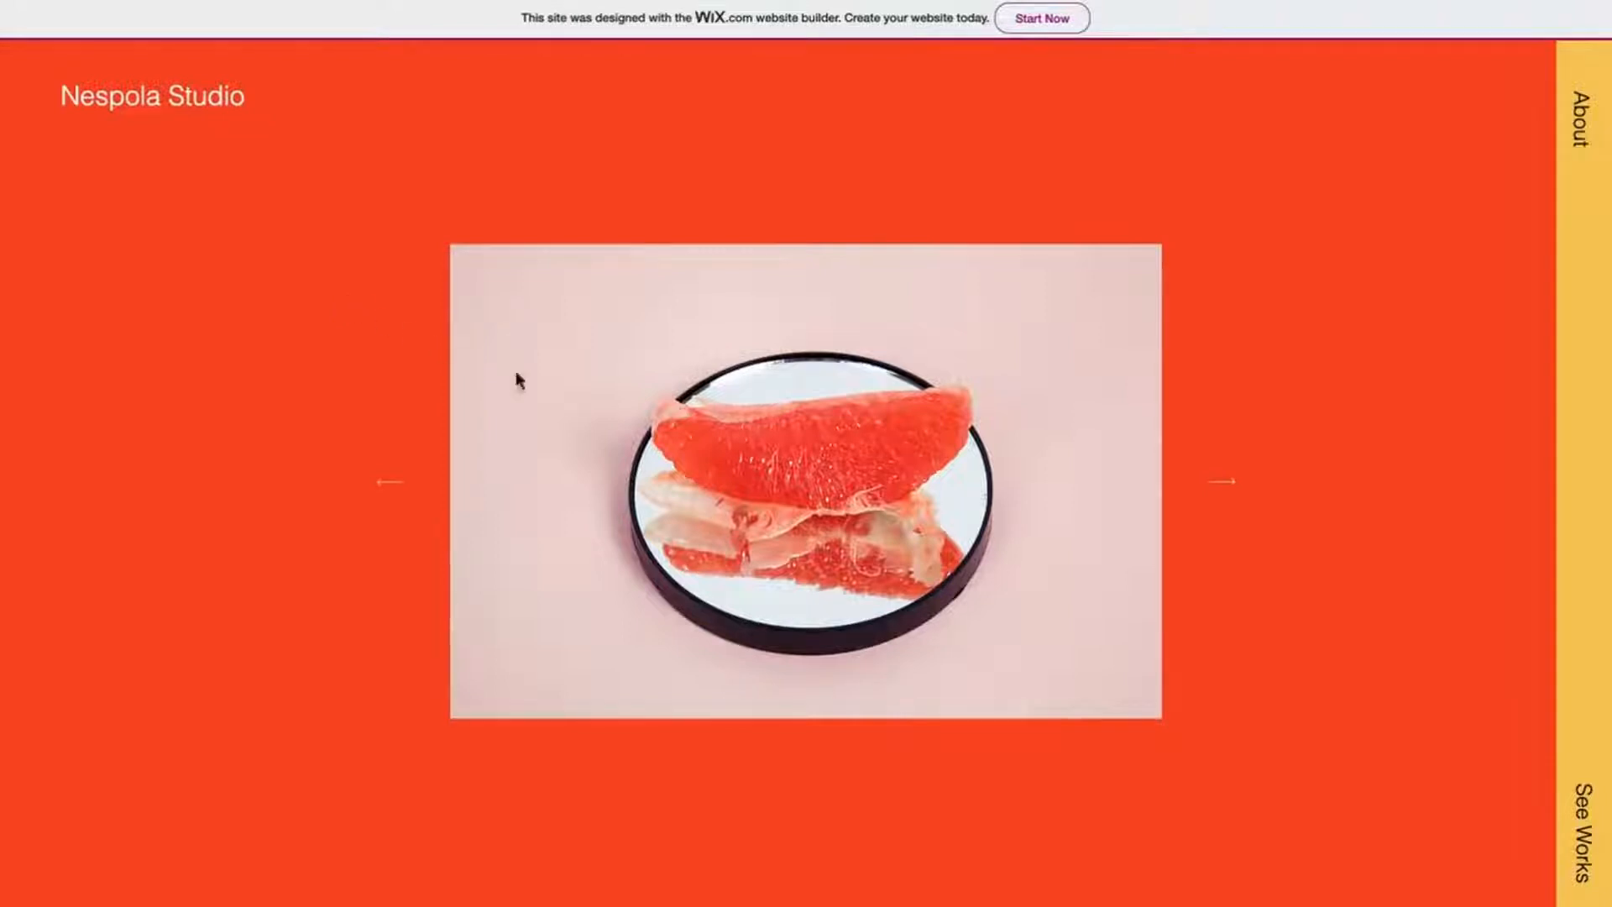
- Open the See Works side panel on the example live site and view one of its project thumbnails
click(1585, 833)
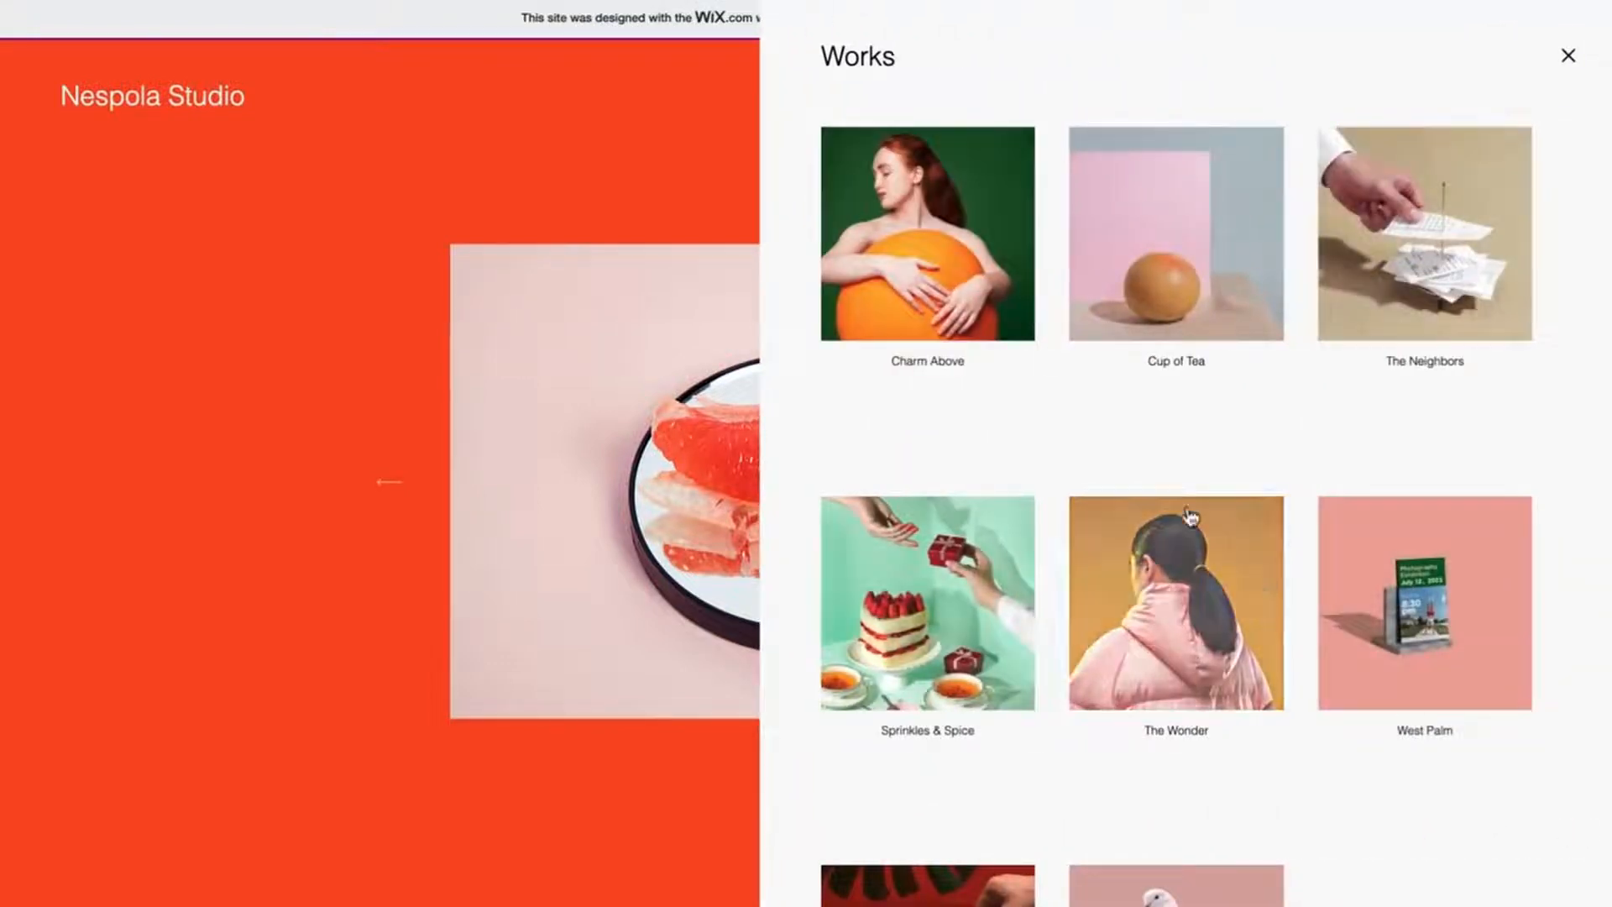
click(946, 279)
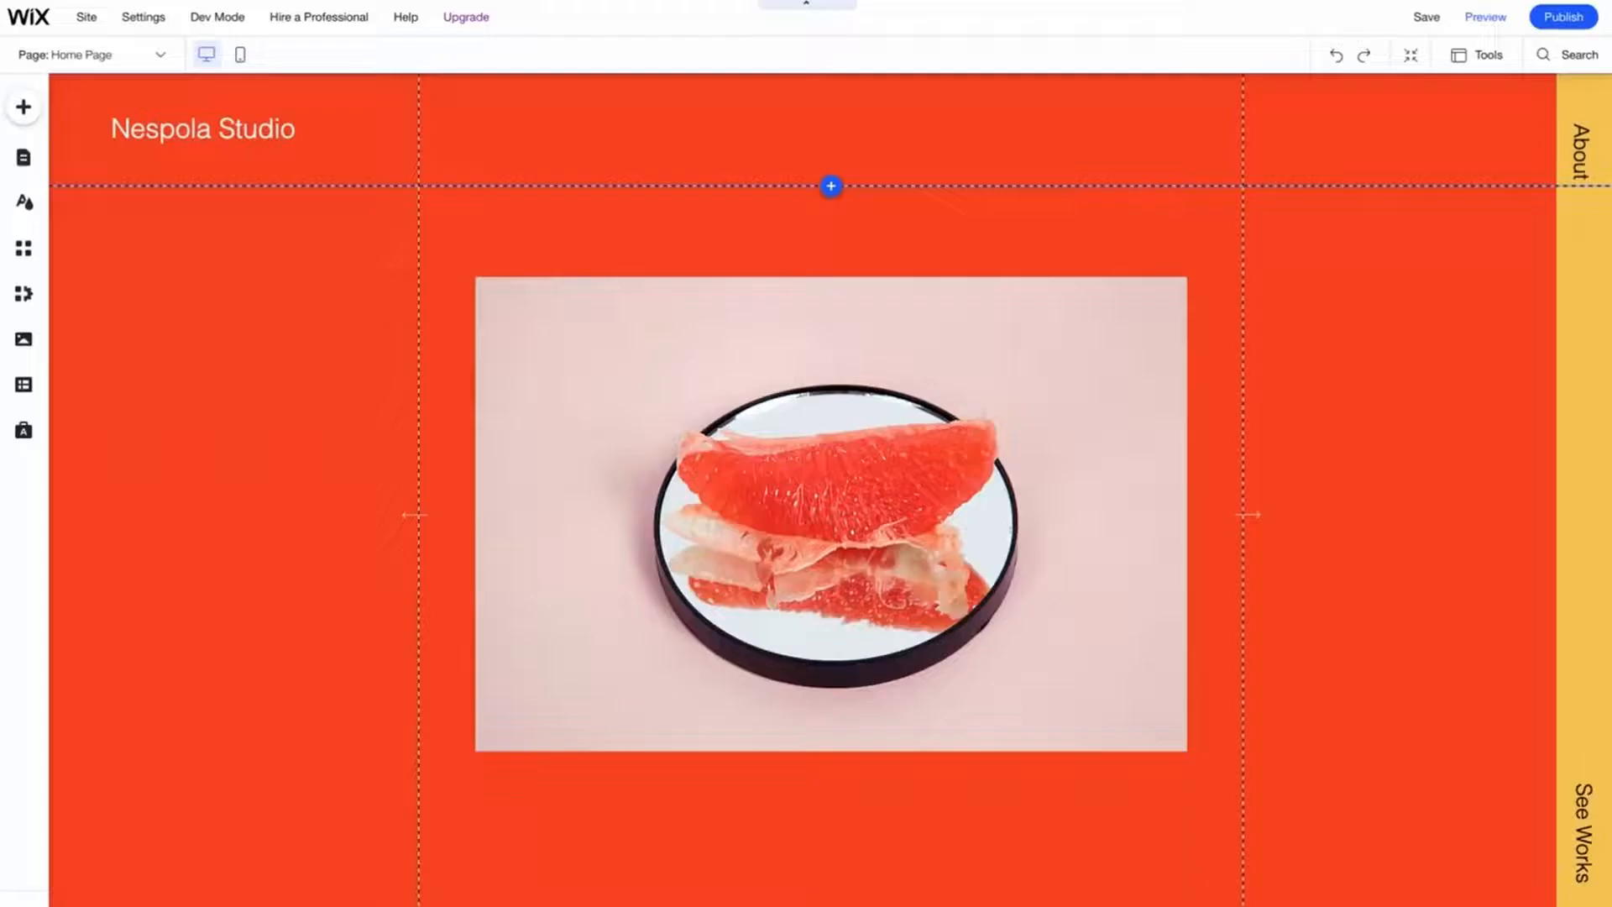
- Add the Subscribe "Join Our List" lightbox from the Interactive lightbox presets to the page
click(24, 110)
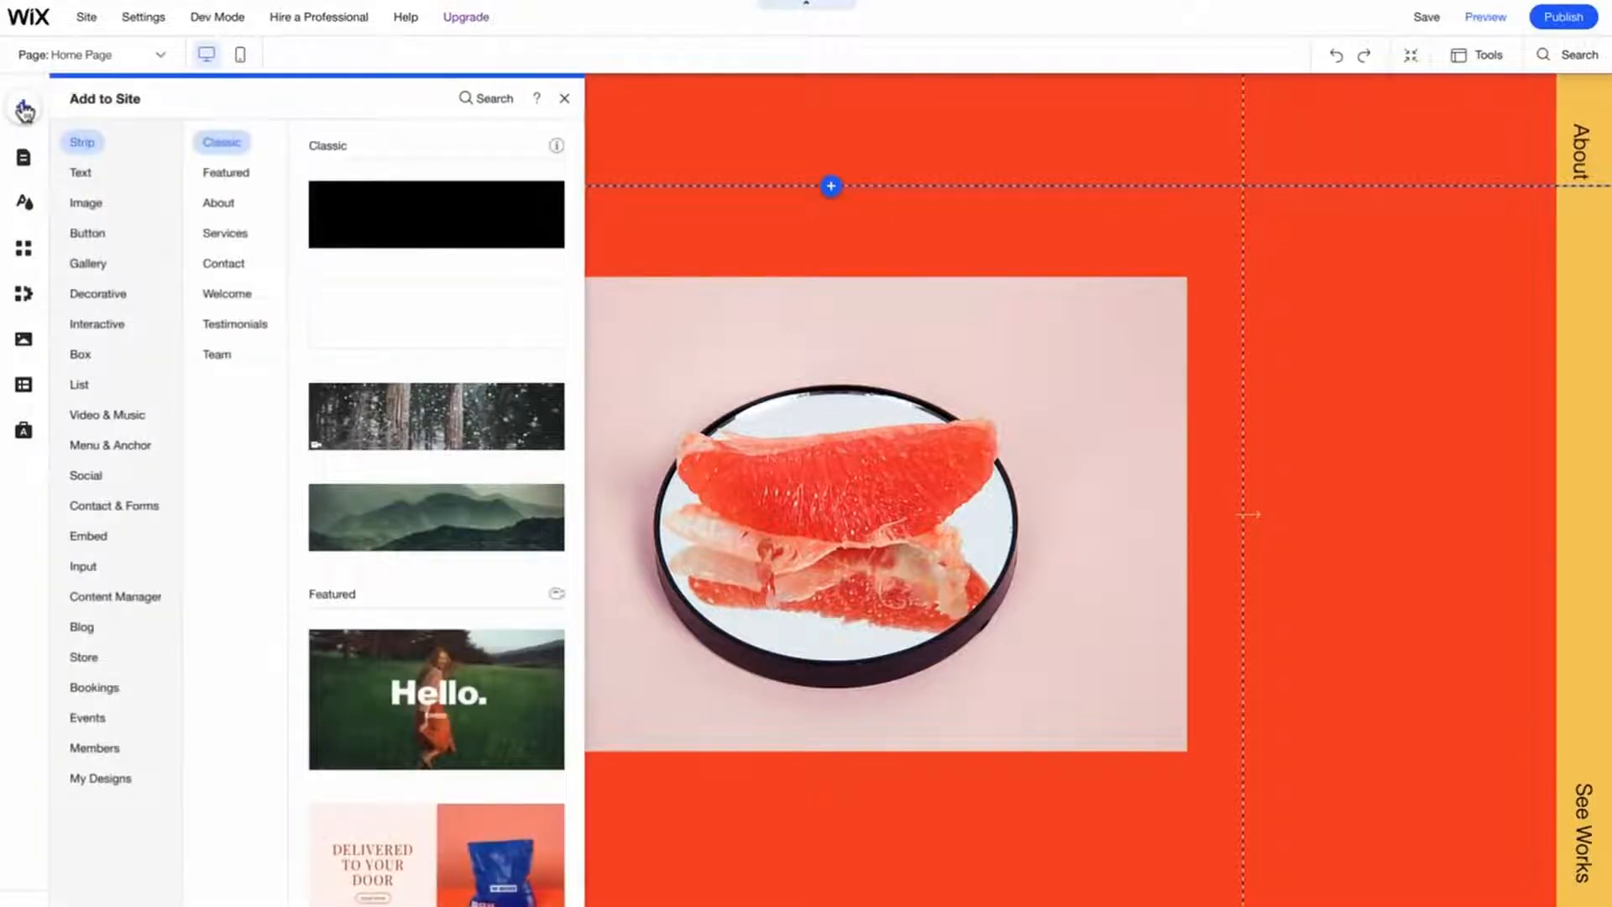
click(107, 329)
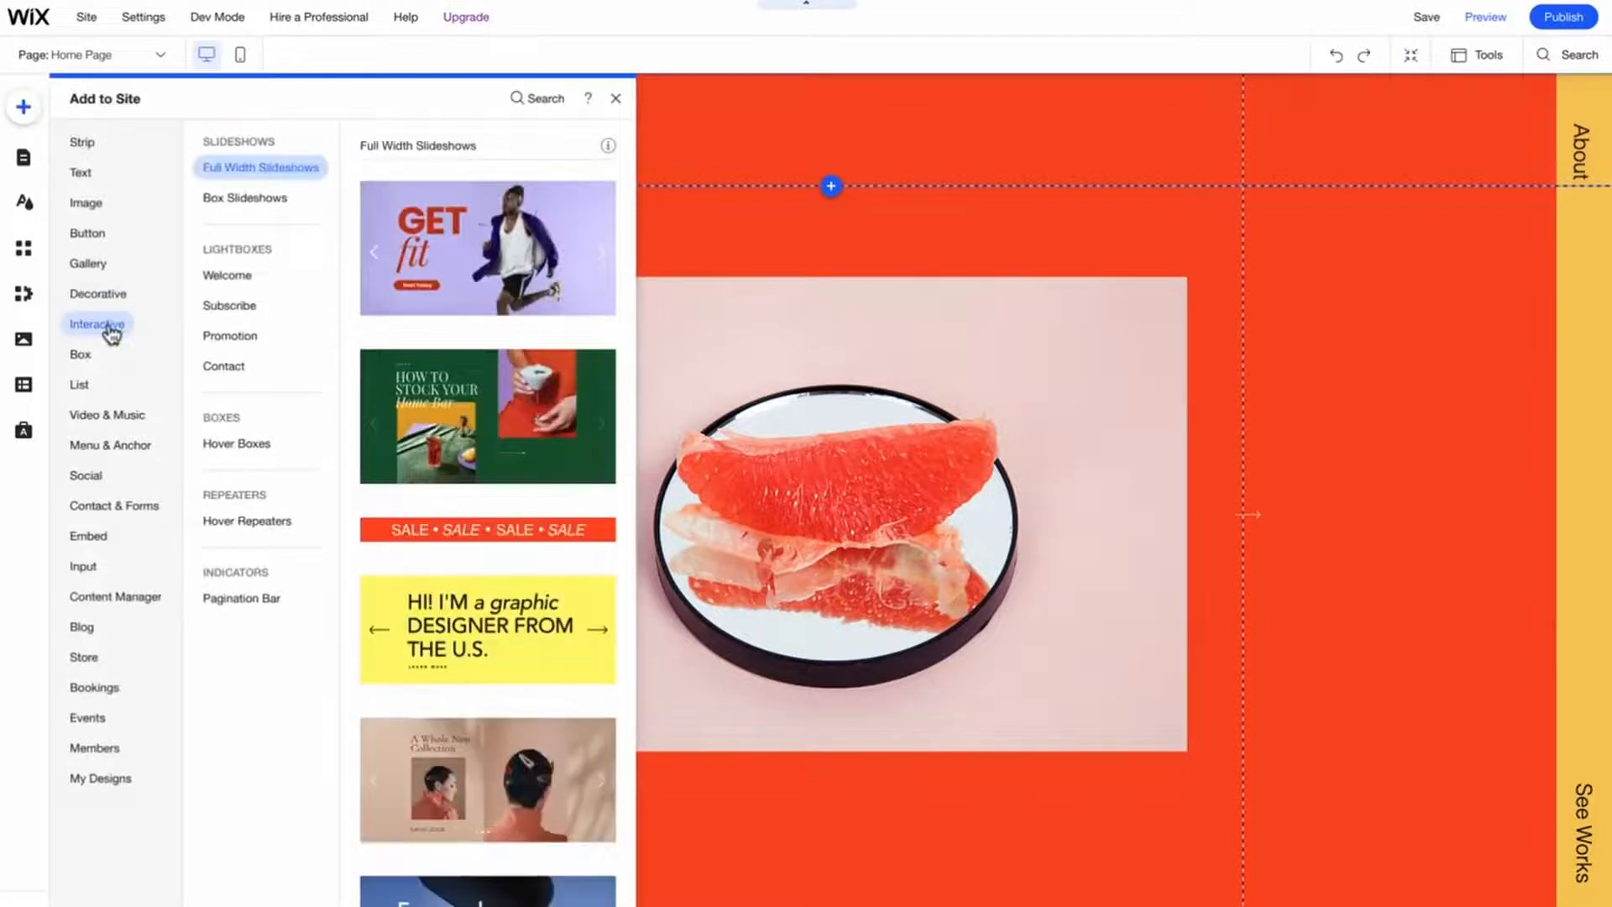
click(226, 279)
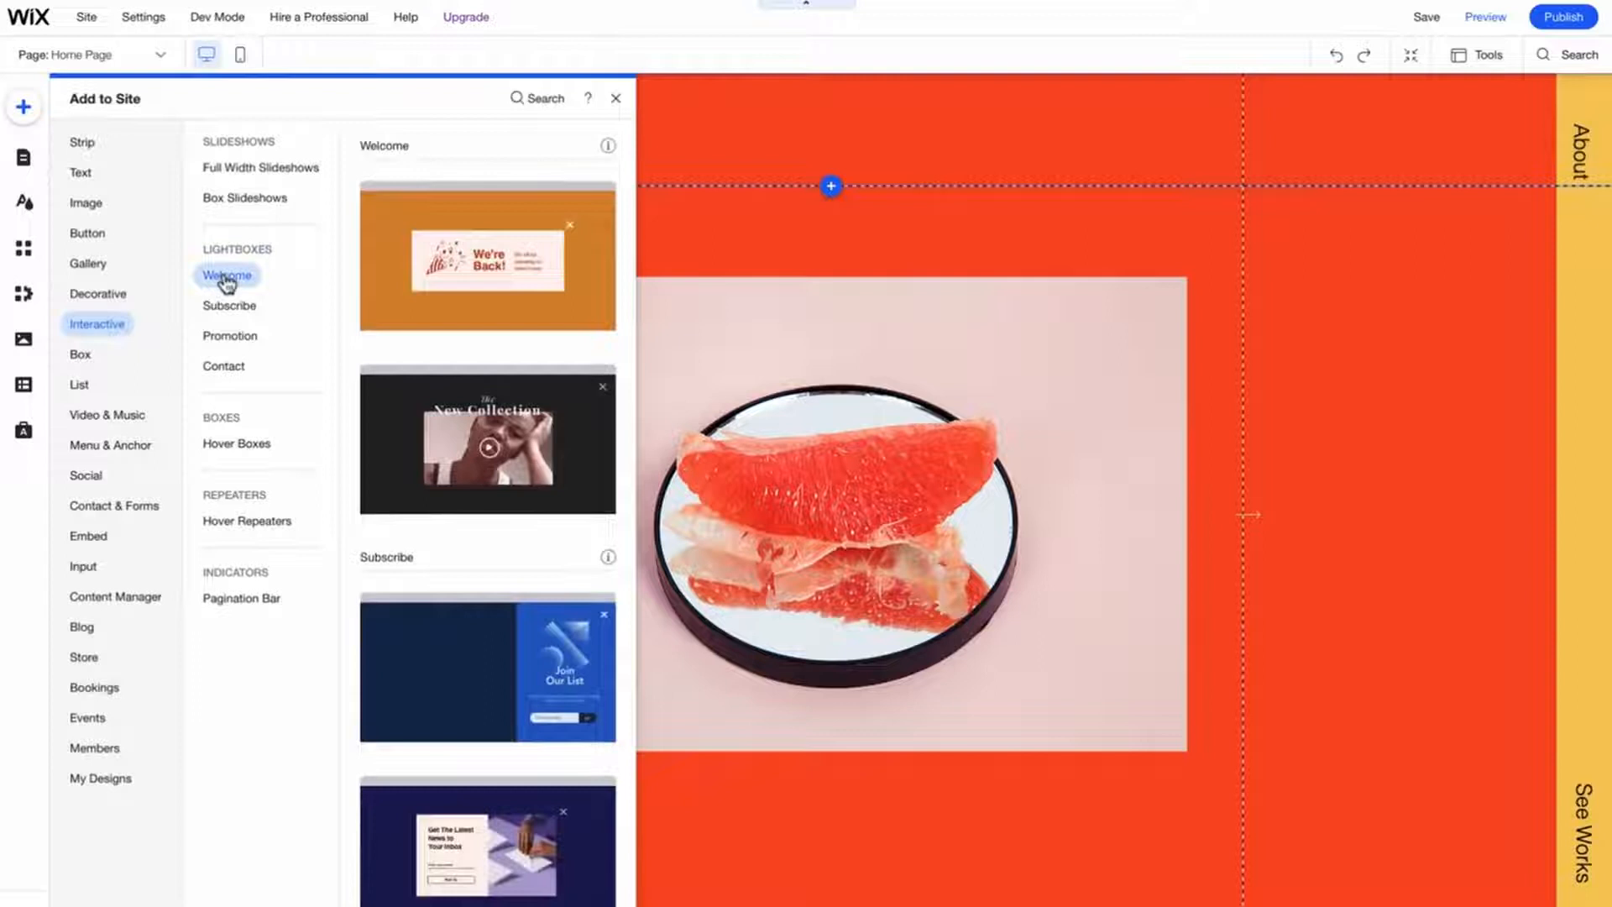
click(230, 306)
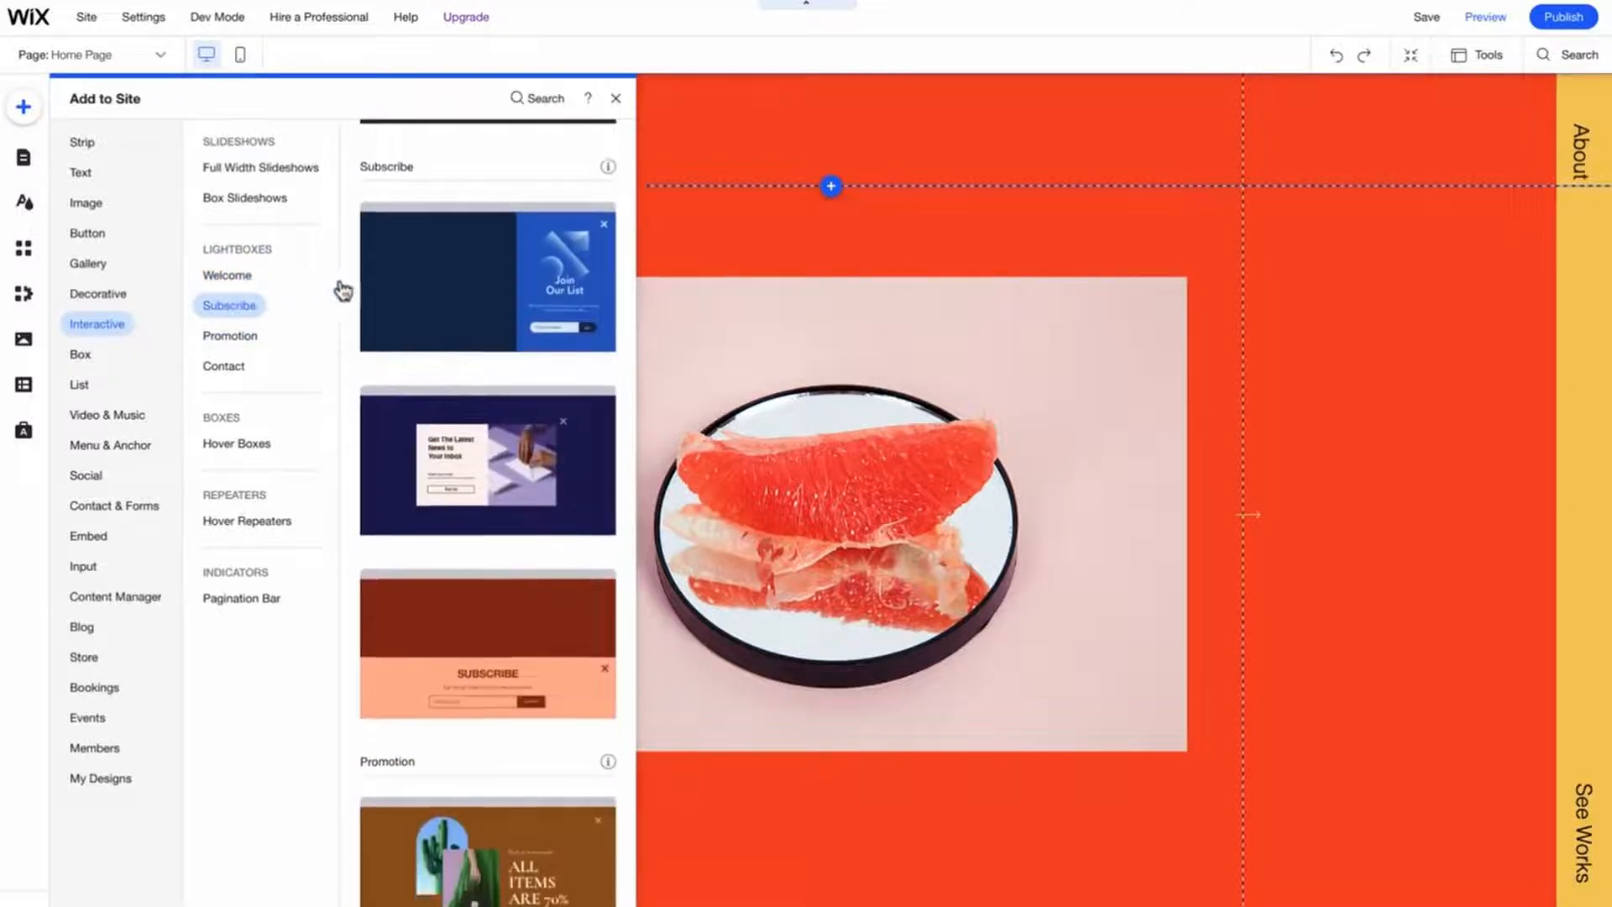
click(428, 271)
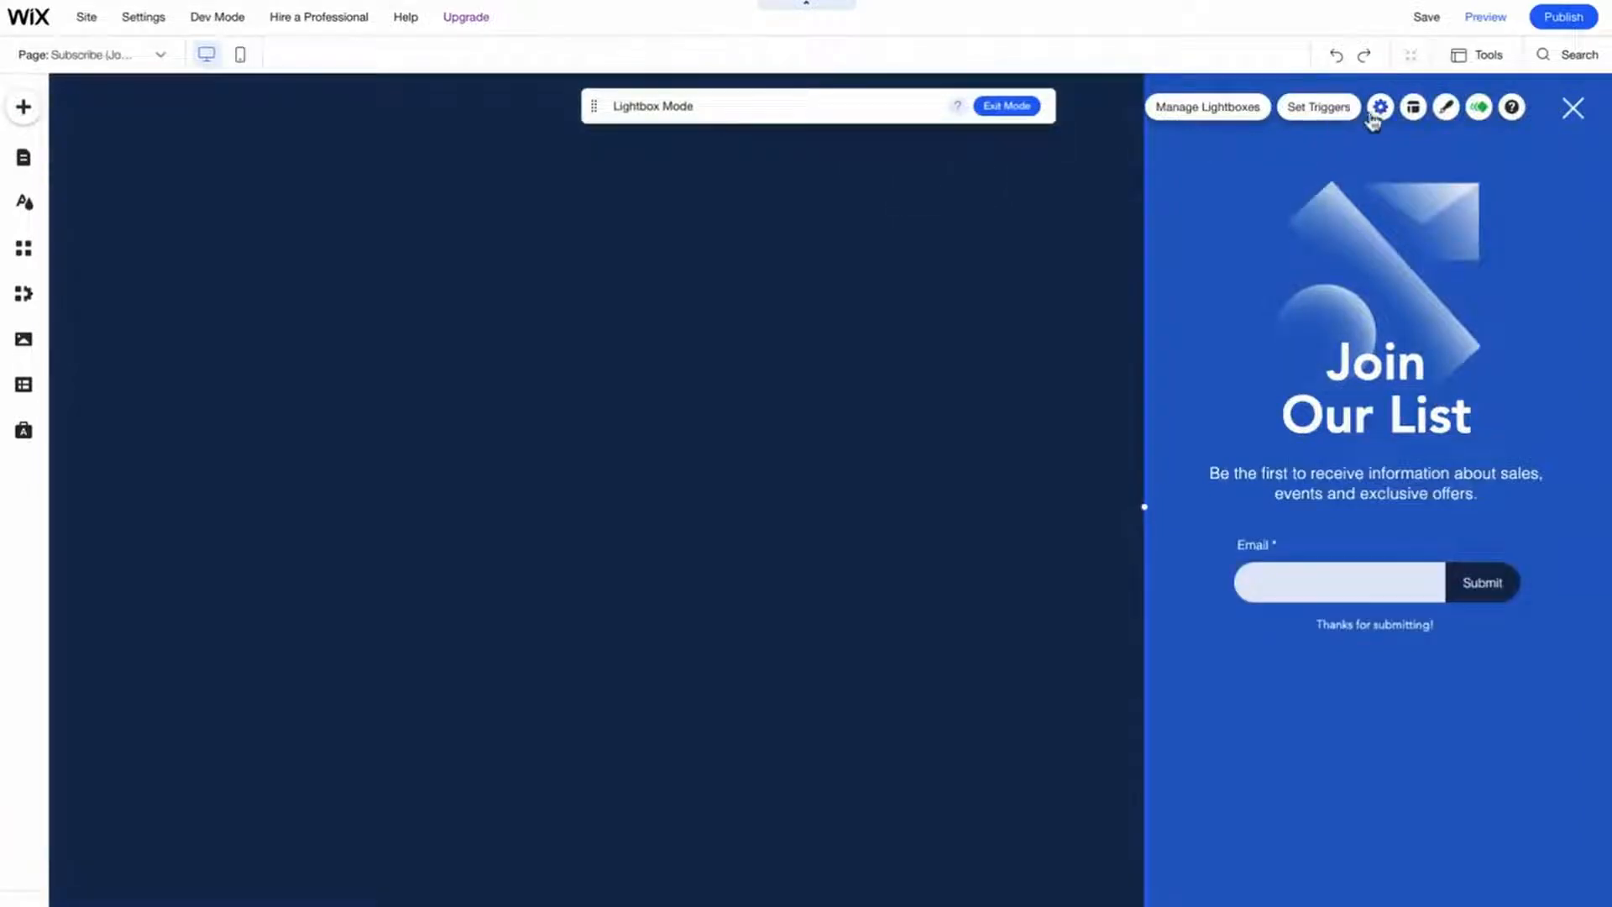
- Rename the lightbox to Works and switch off automatic display on pages in its settings
click(1381, 107)
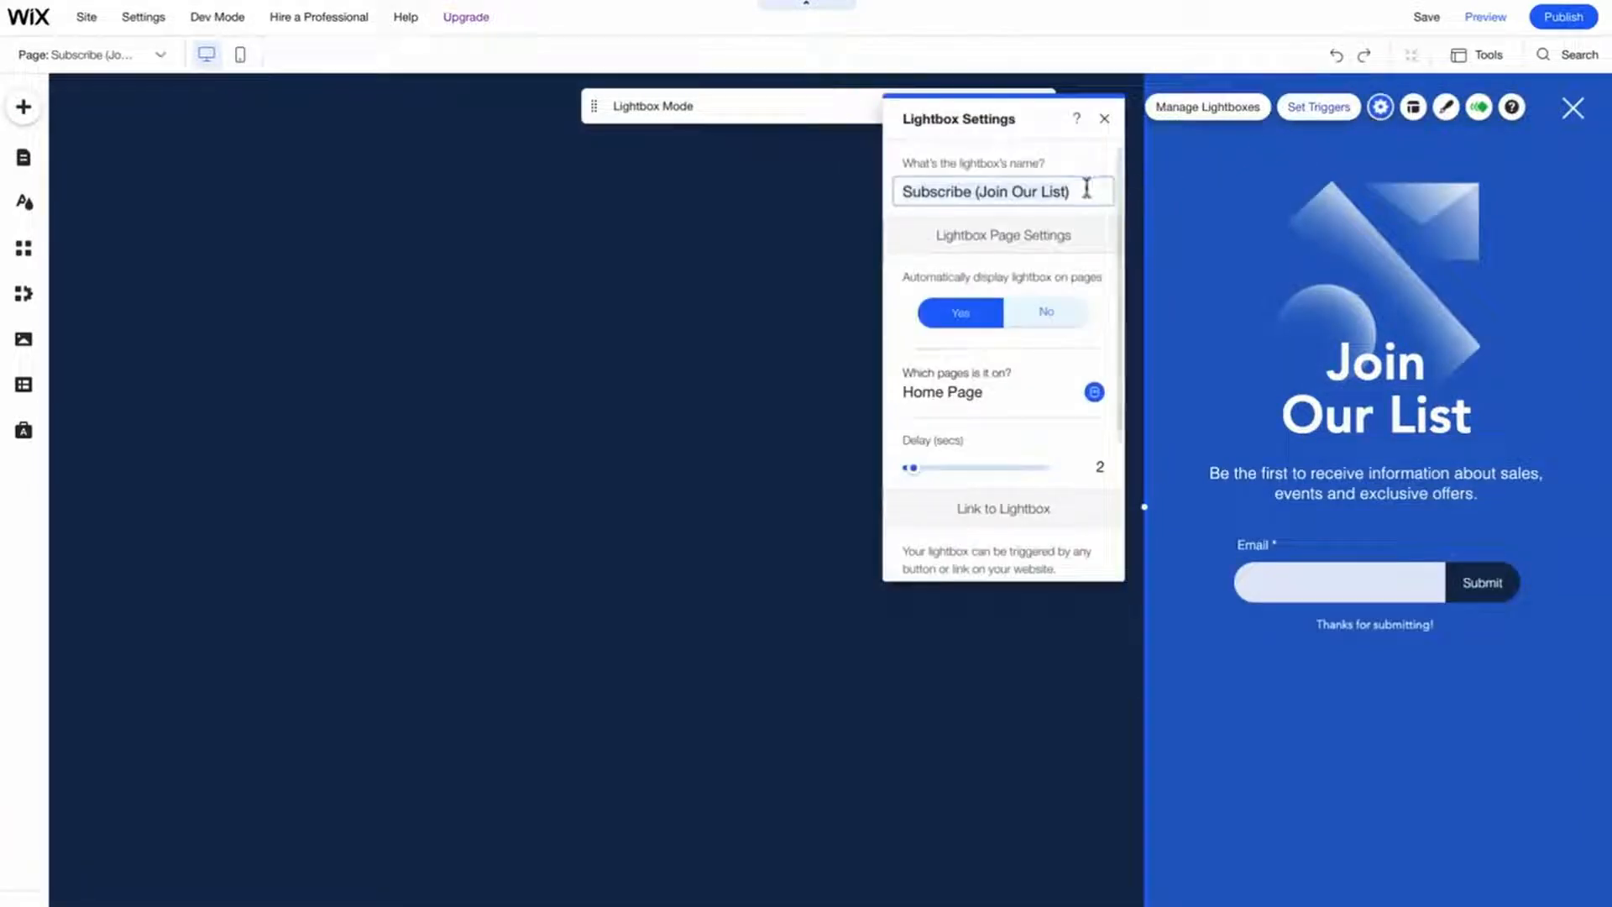
triple_click(895, 191)
text(Works)
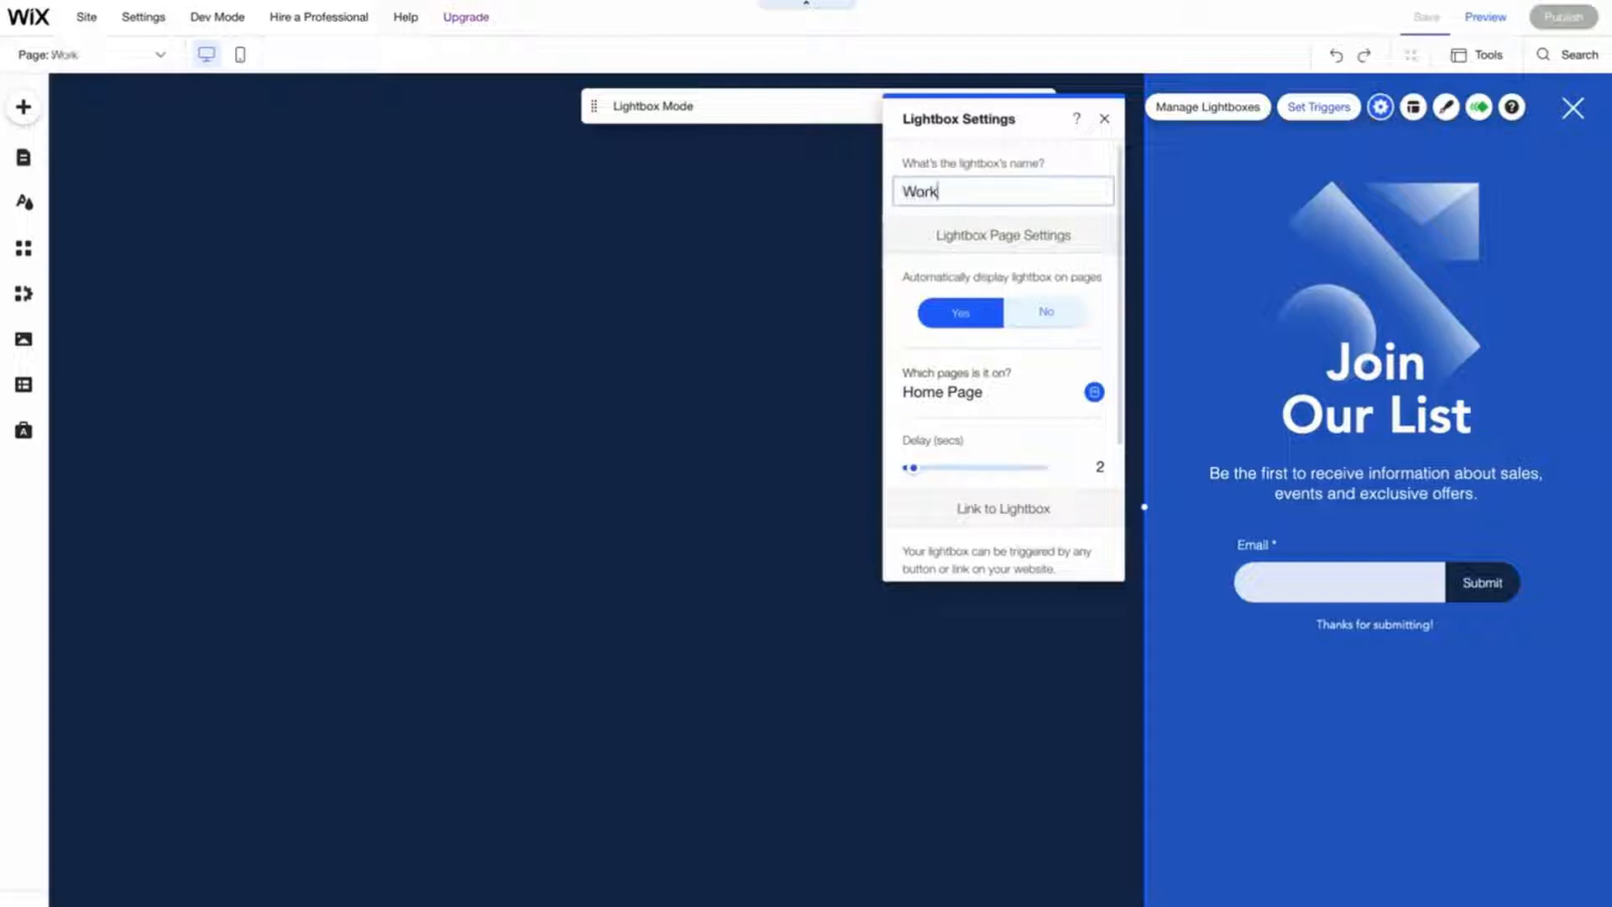
click(1050, 317)
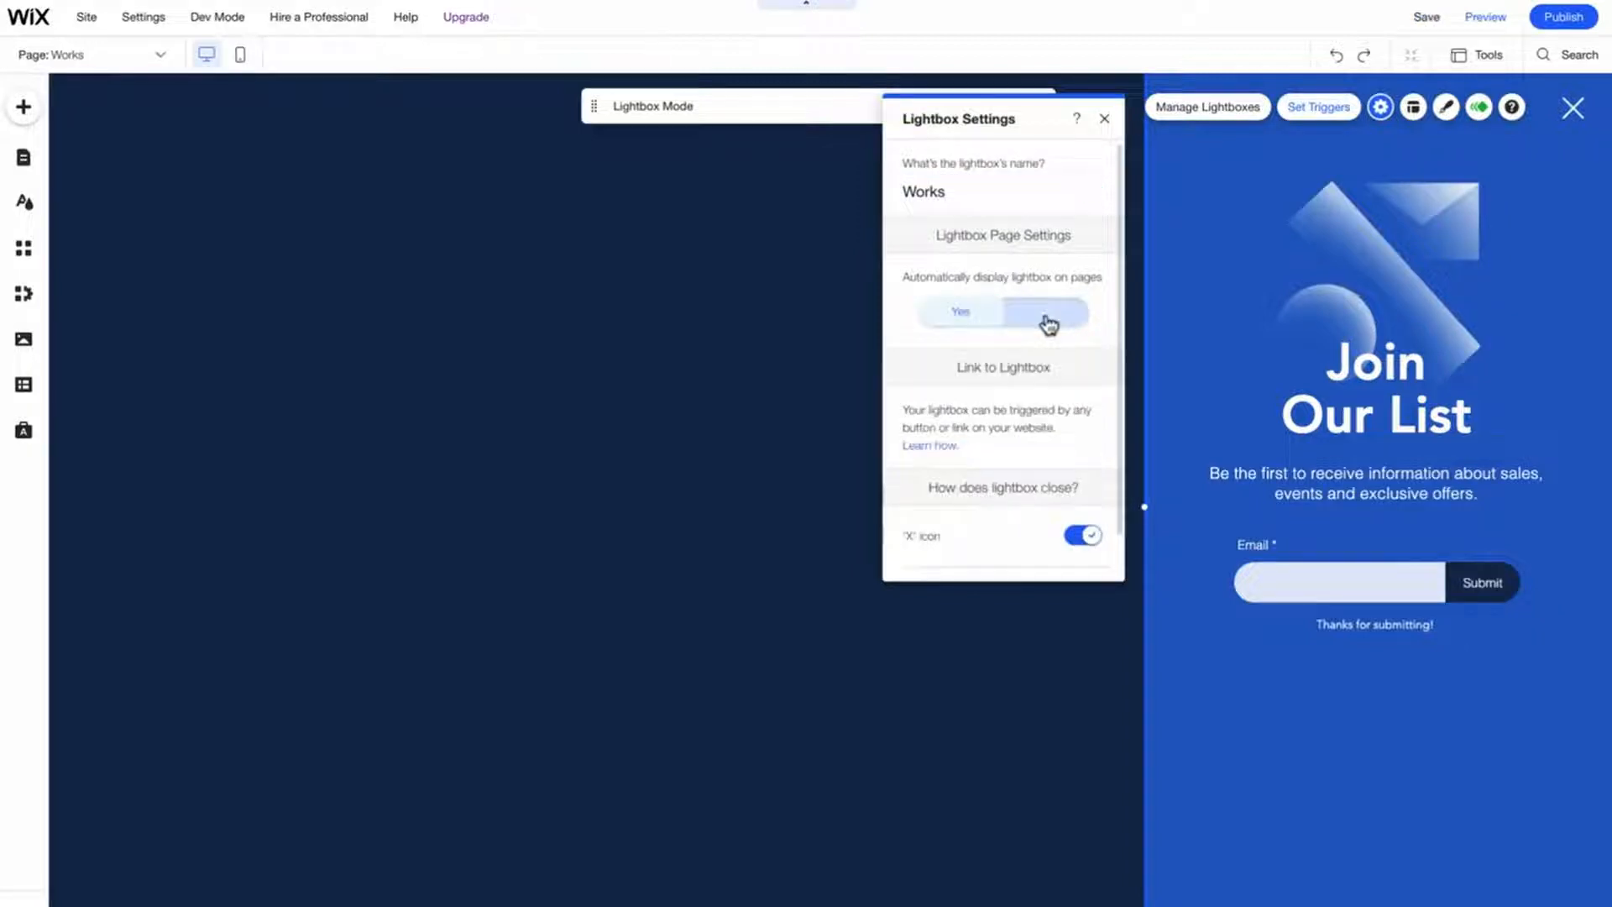
click(1104, 120)
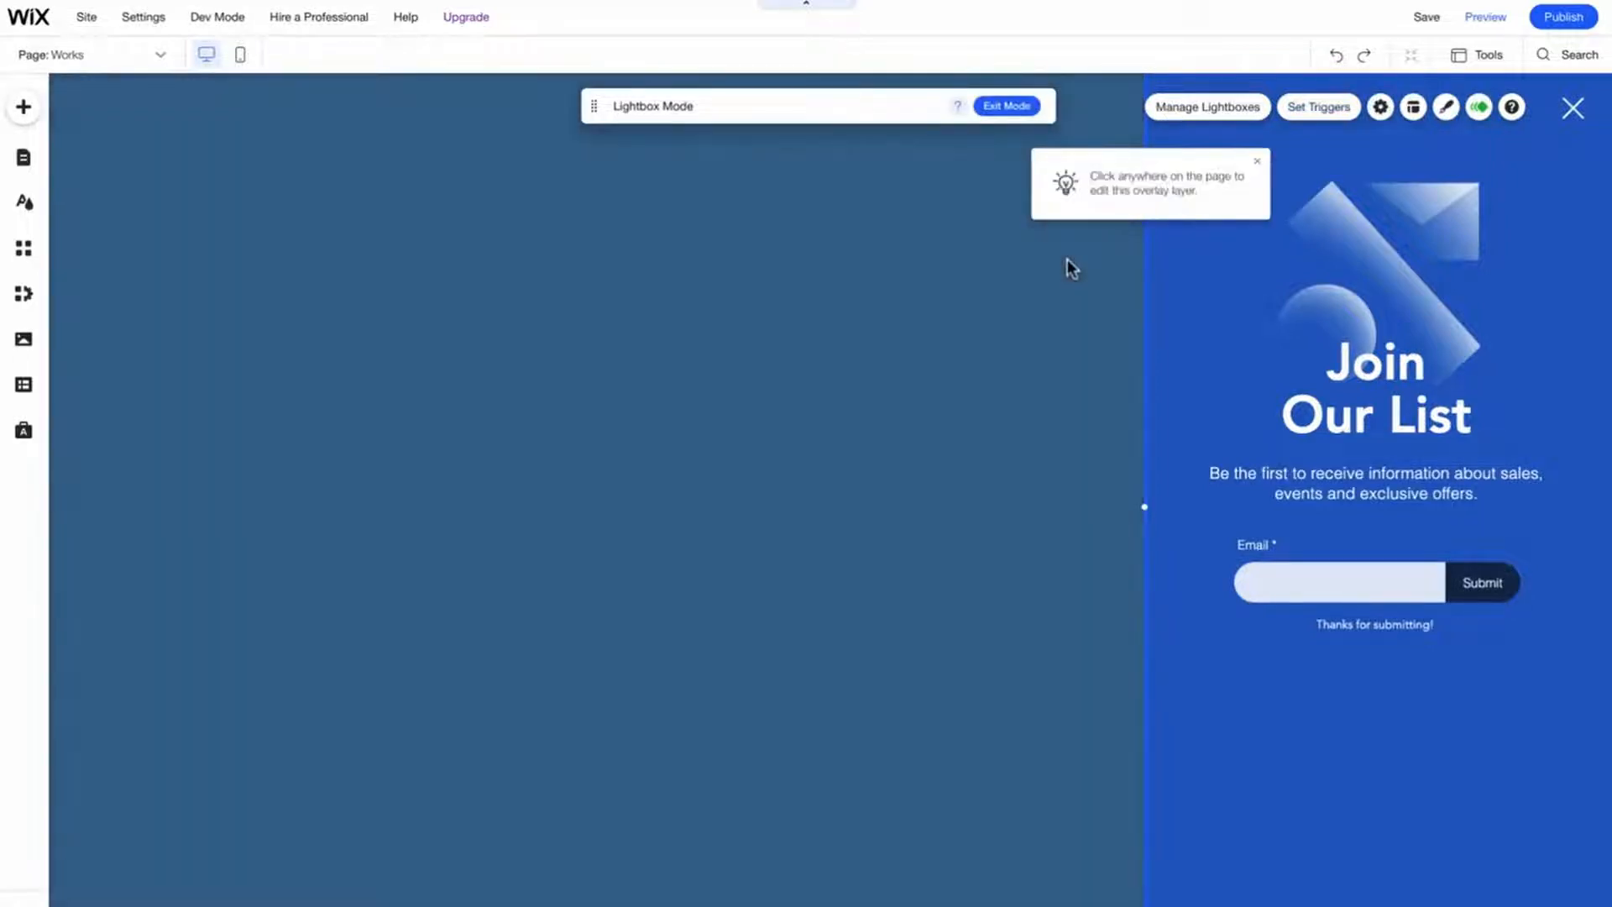
- Set the lightbox overlay background color opacity to 0%
click(1007, 281)
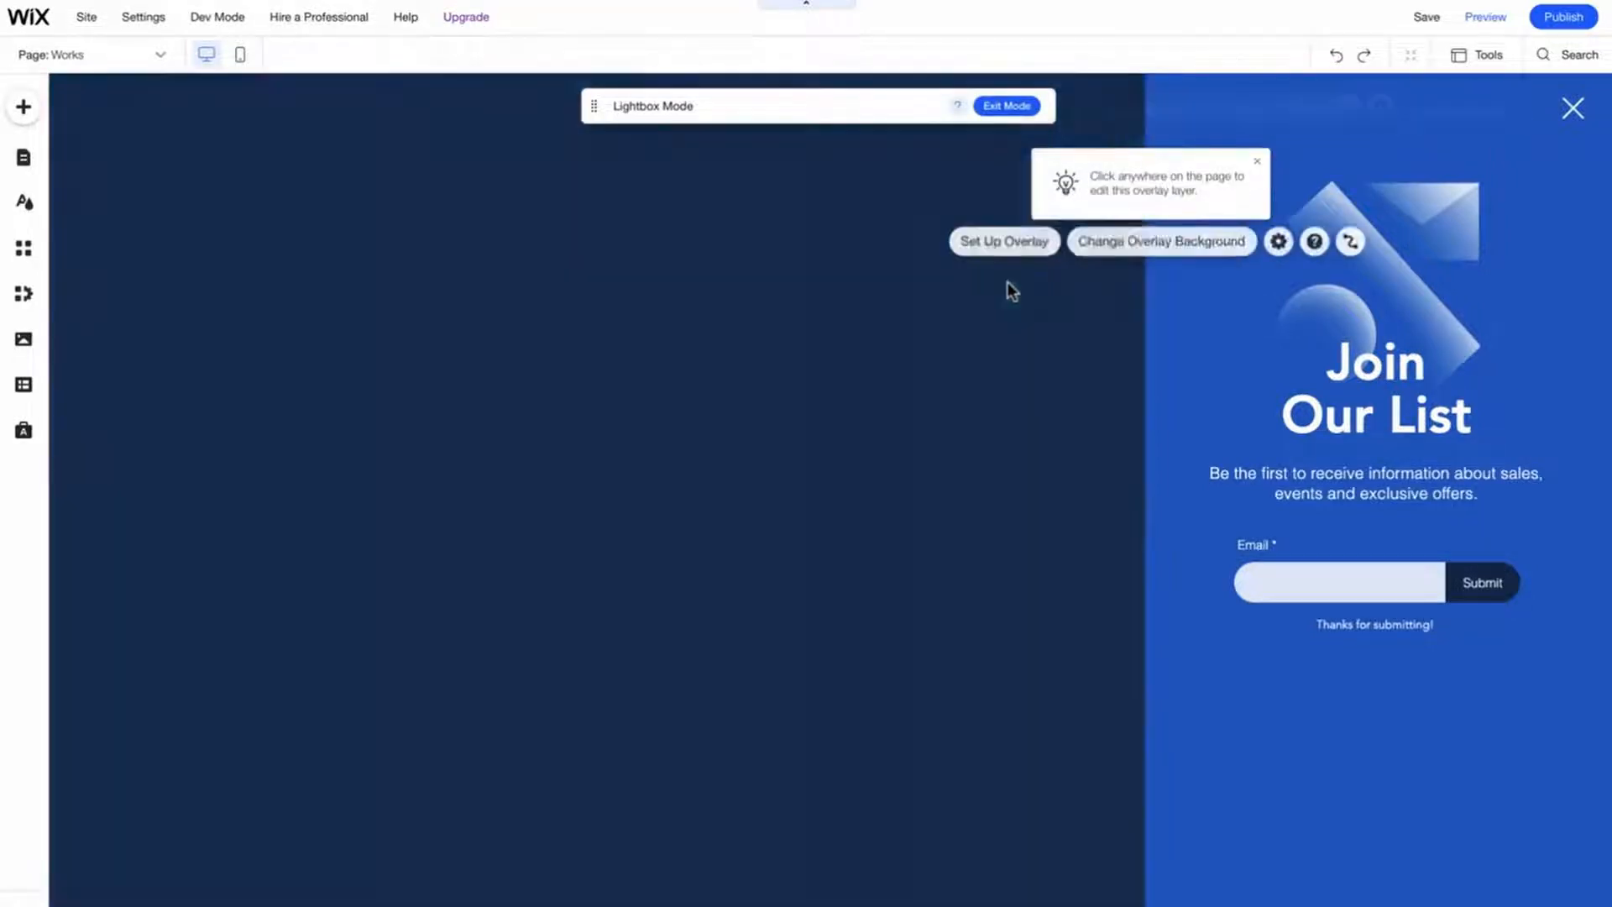
click(1131, 243)
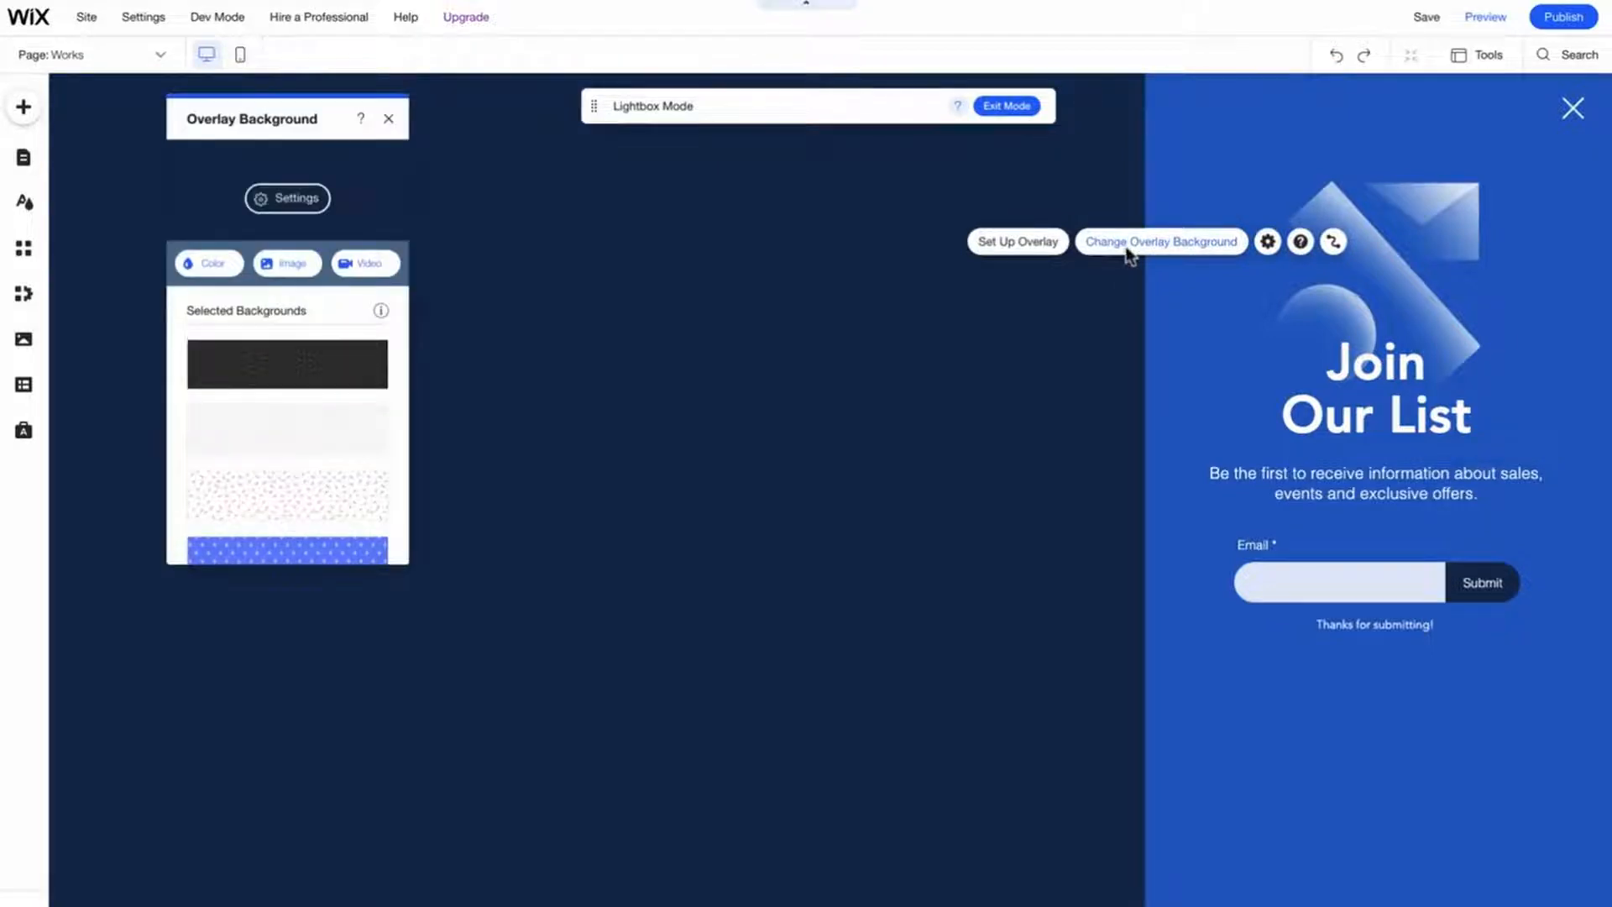
click(262, 200)
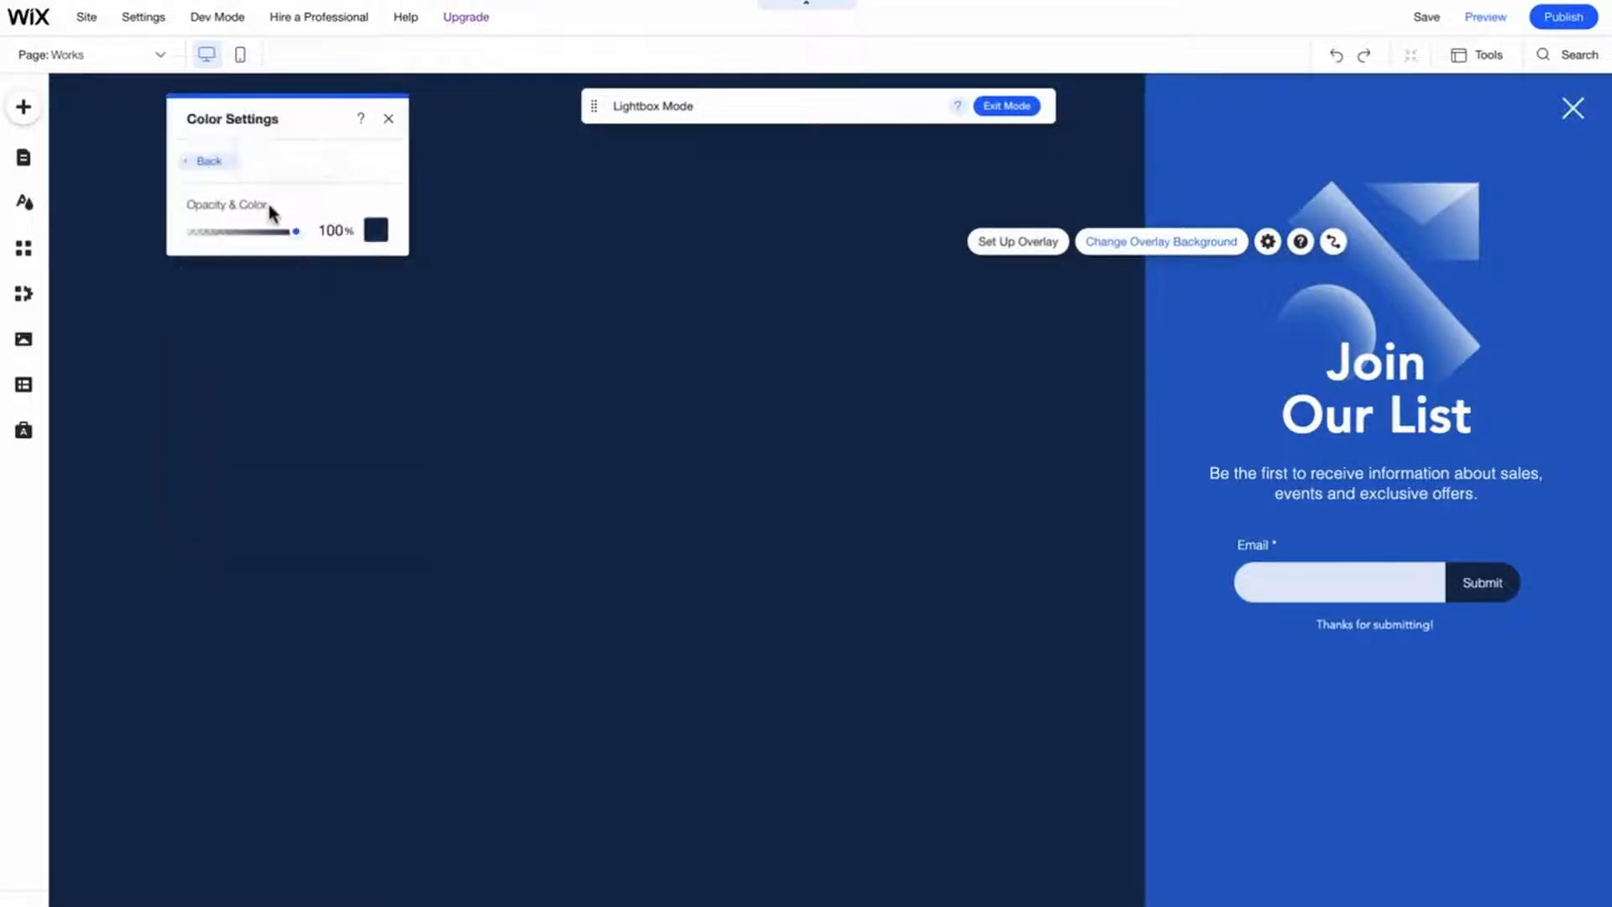
drag(298, 235, 168, 240)
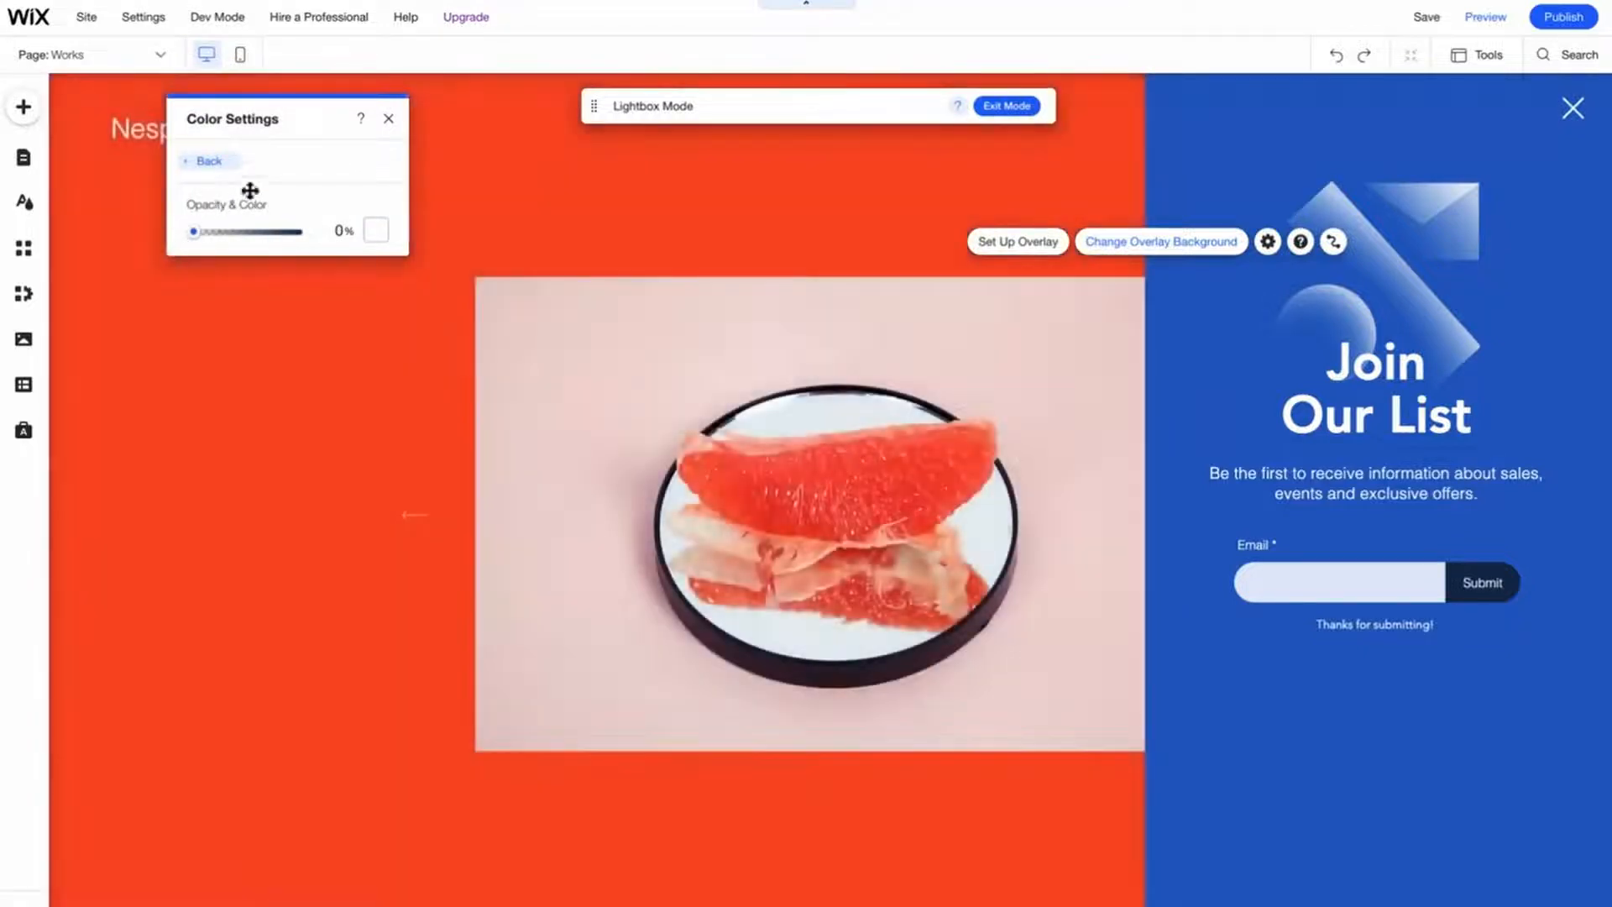
click(388, 119)
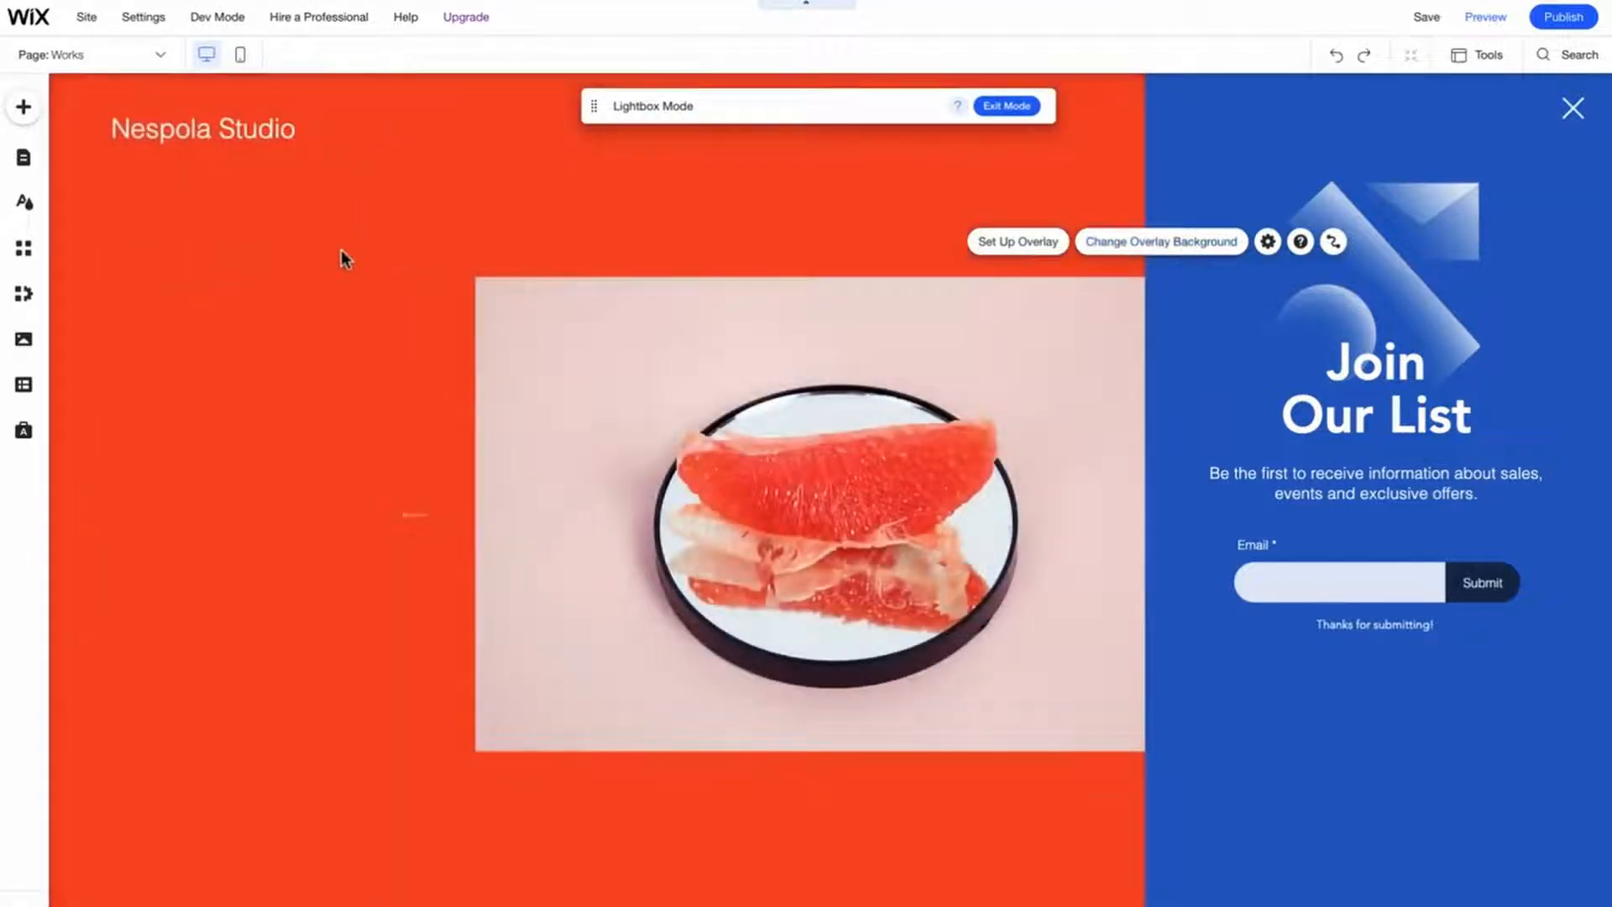
- Widen the lightbox panel leftward to about half the page width
click(1167, 514)
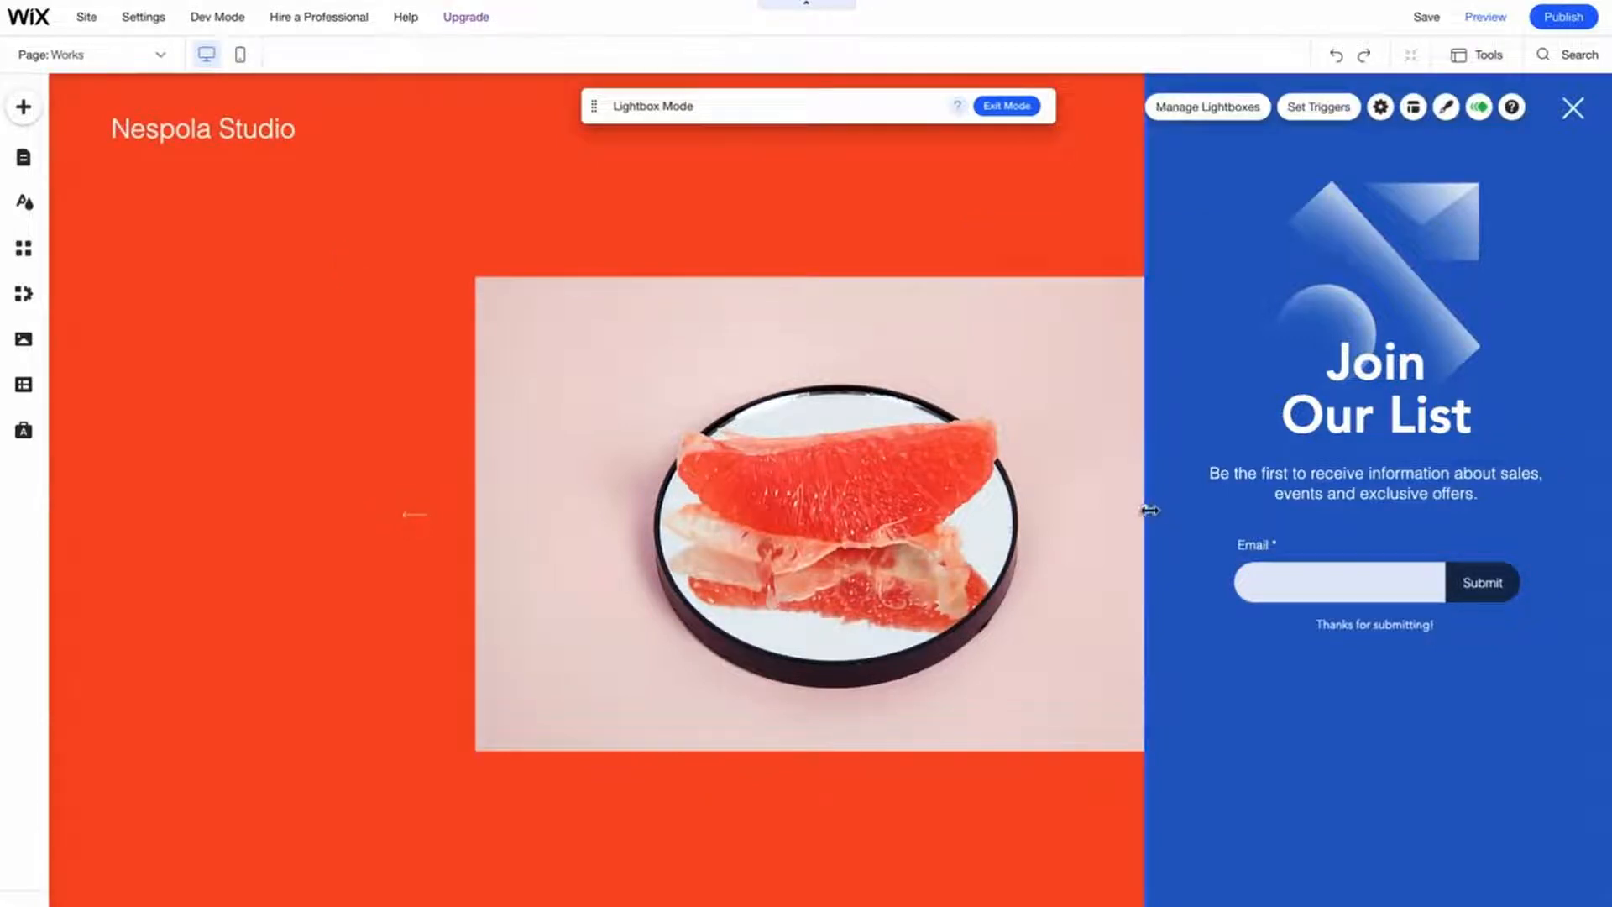
drag(1148, 509, 849, 484)
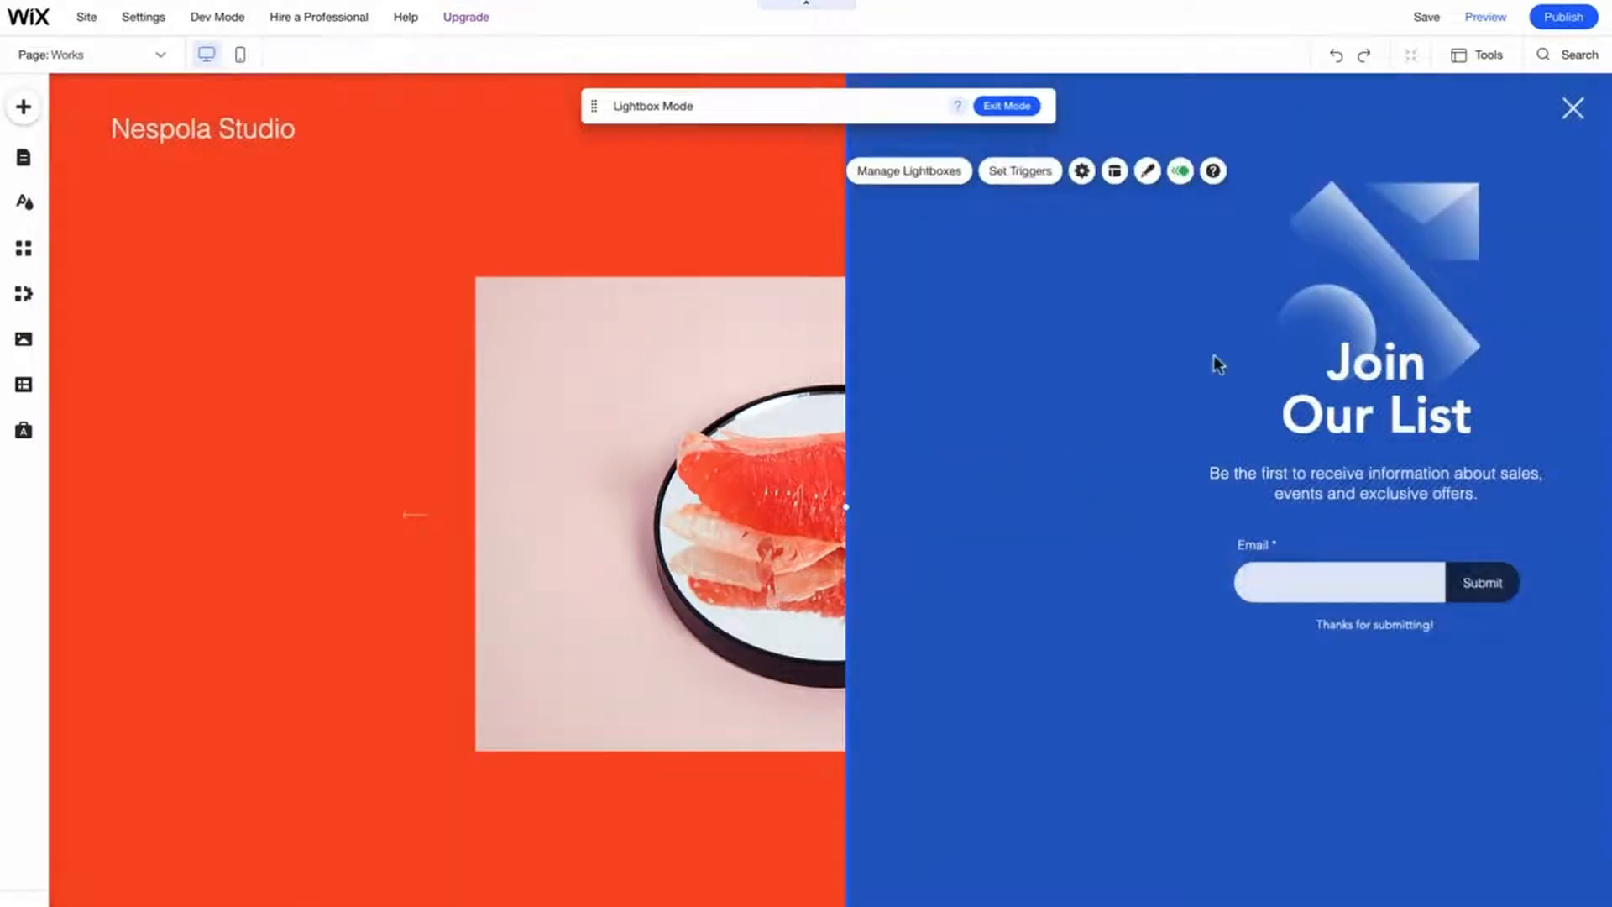
- Delete the image, heading, description text and email subscribe form from the lightbox
click(1358, 307)
key(Delete)
click(1353, 379)
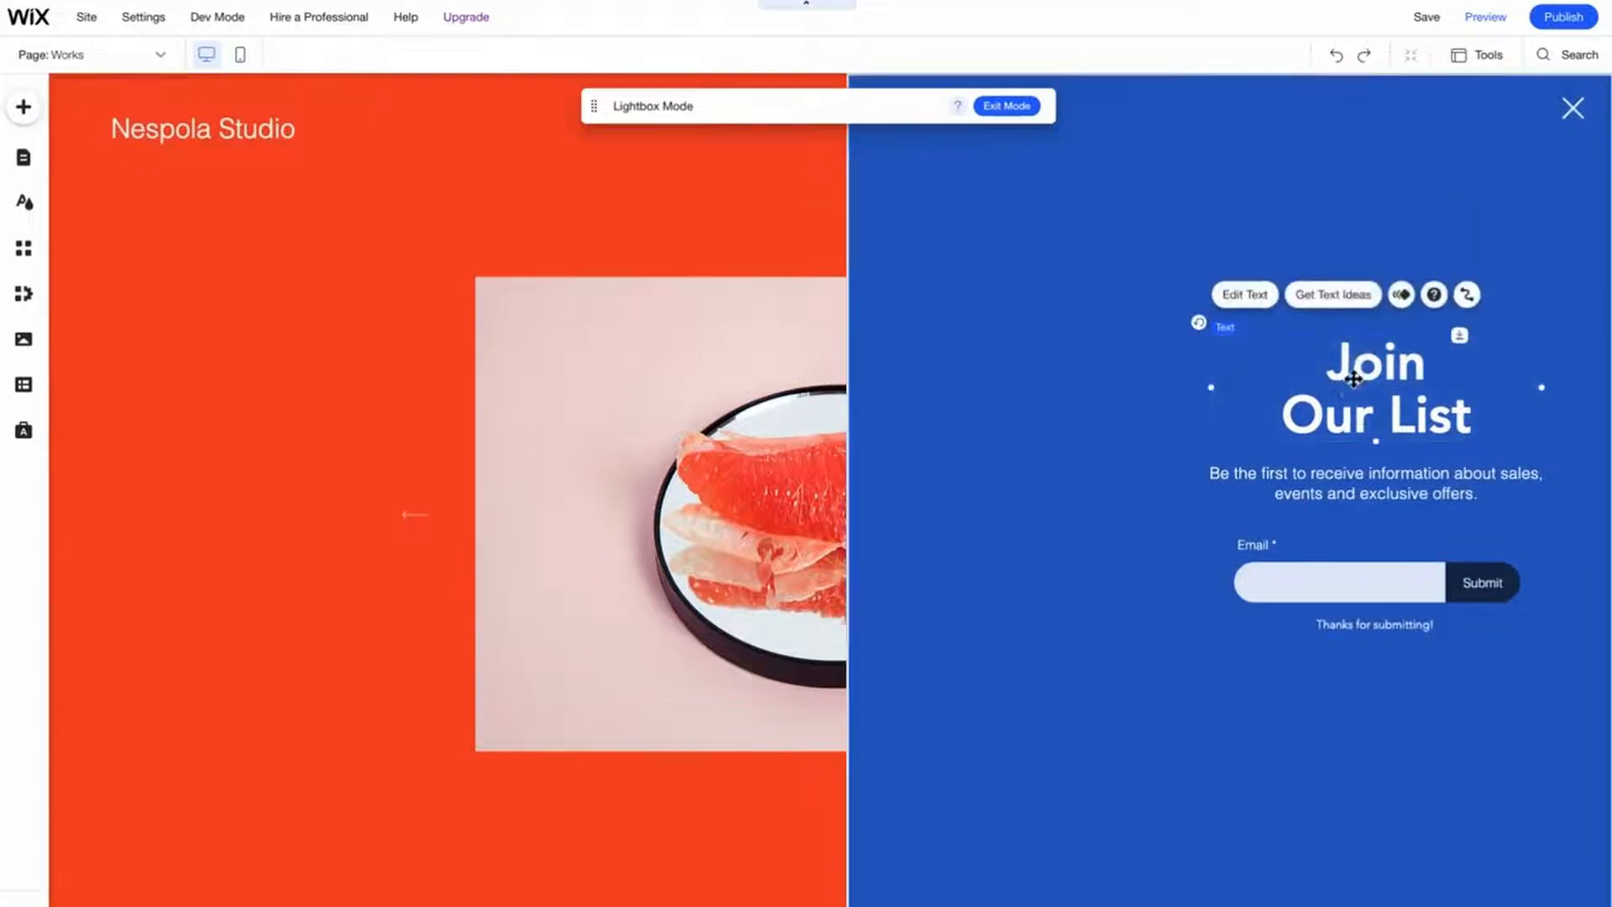
key(Delete)
click(1344, 472)
key(Delete)
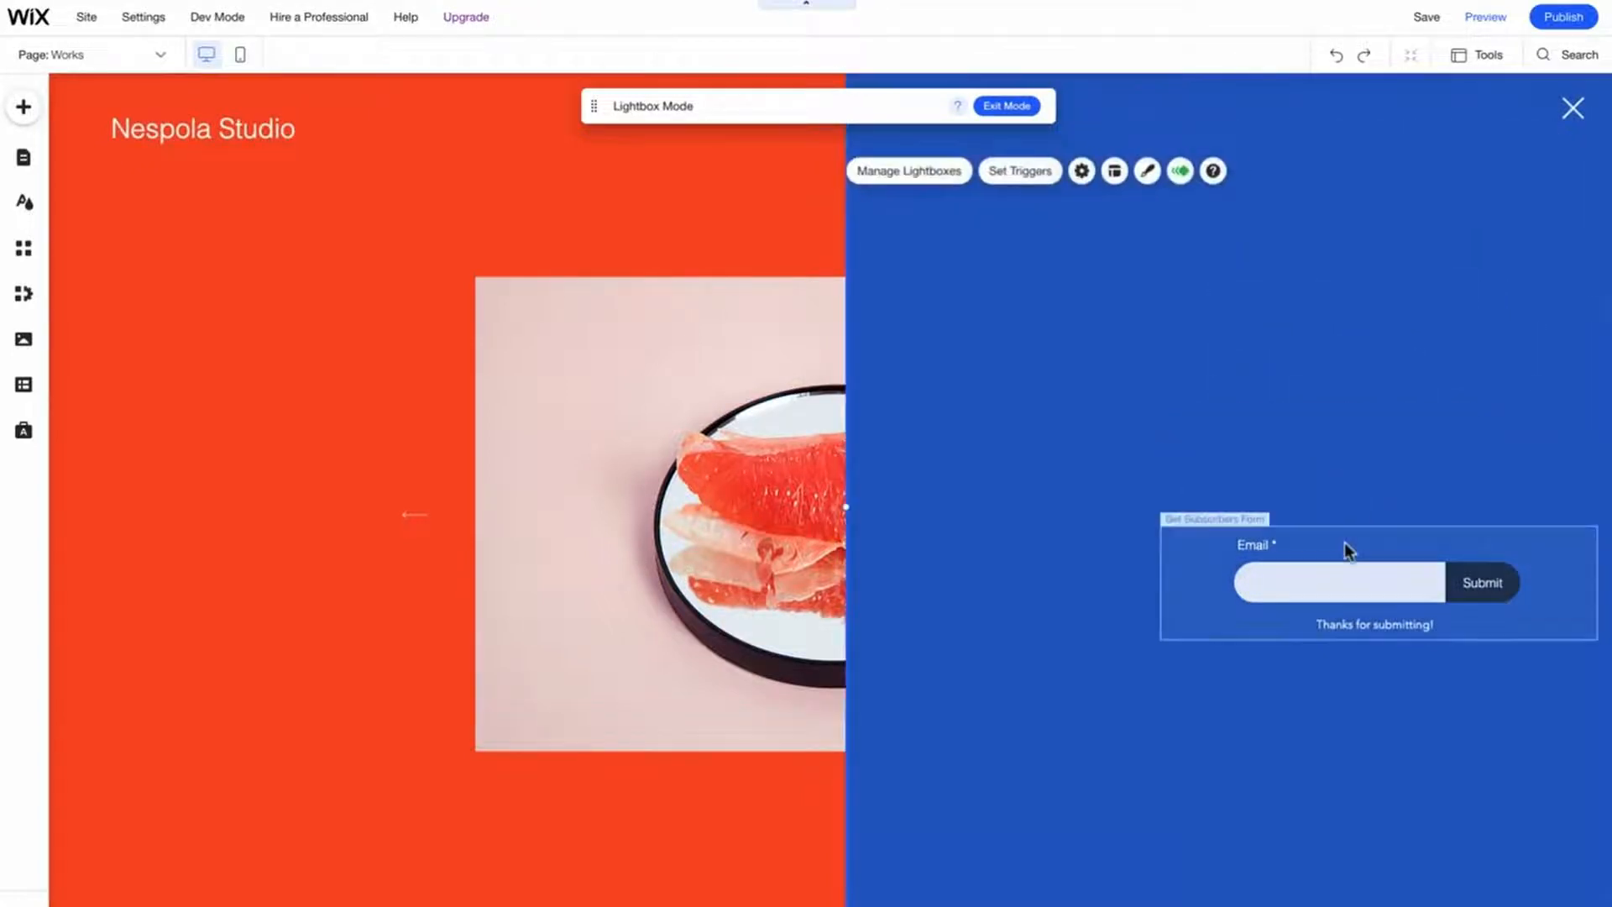
click(1345, 544)
key(Delete)
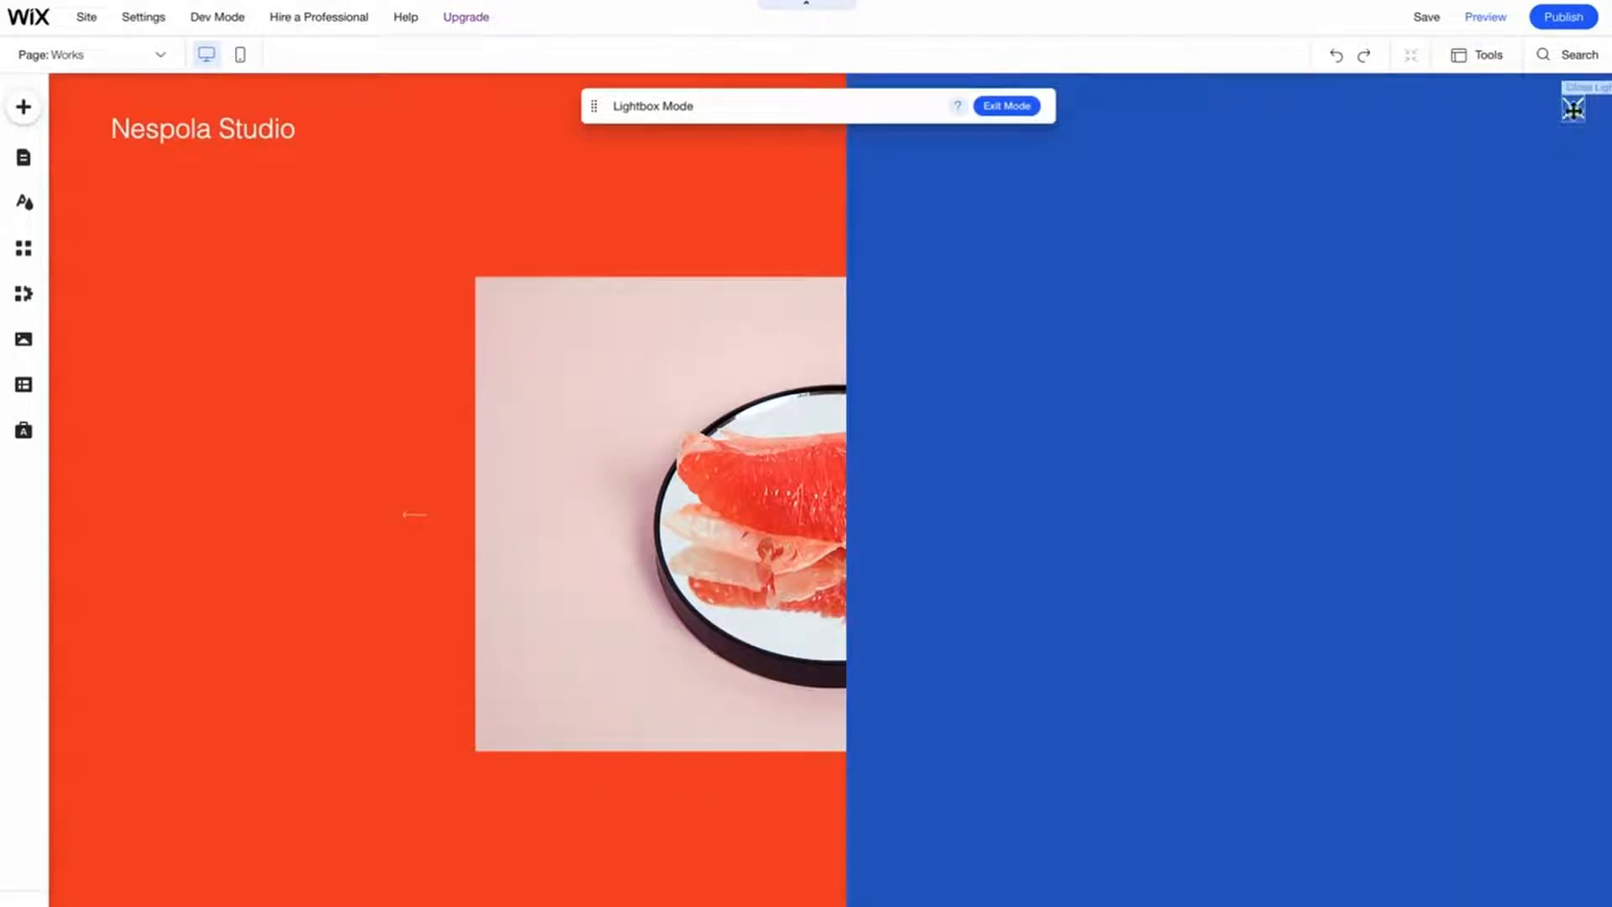
- Change the lightbox close icon's design to a plain thin X
click(1573, 109)
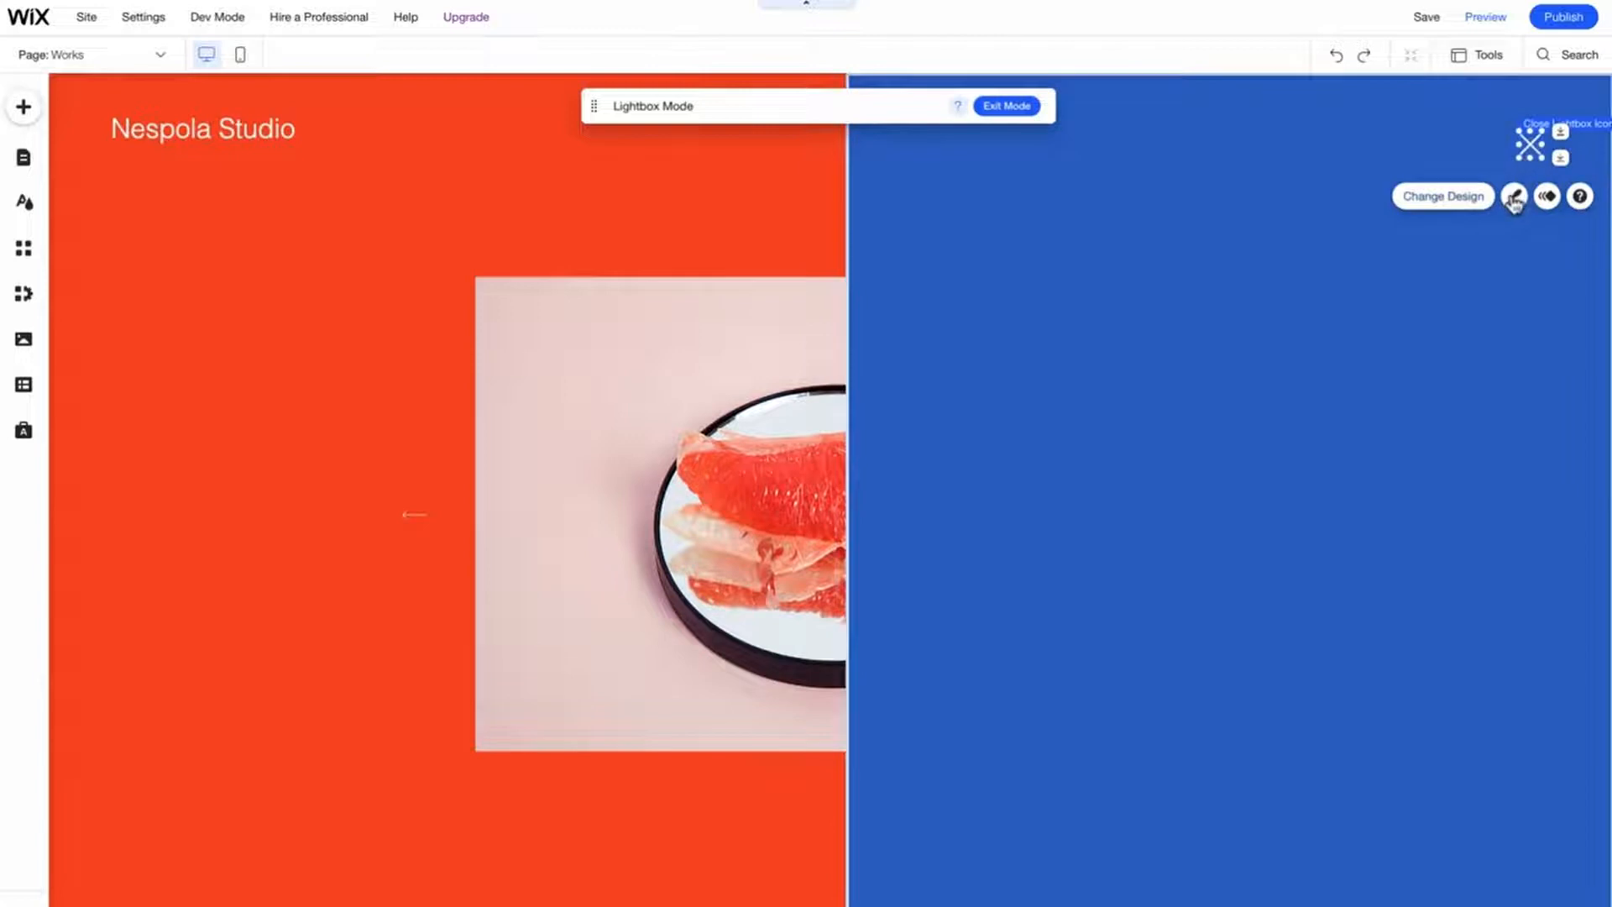
click(1515, 198)
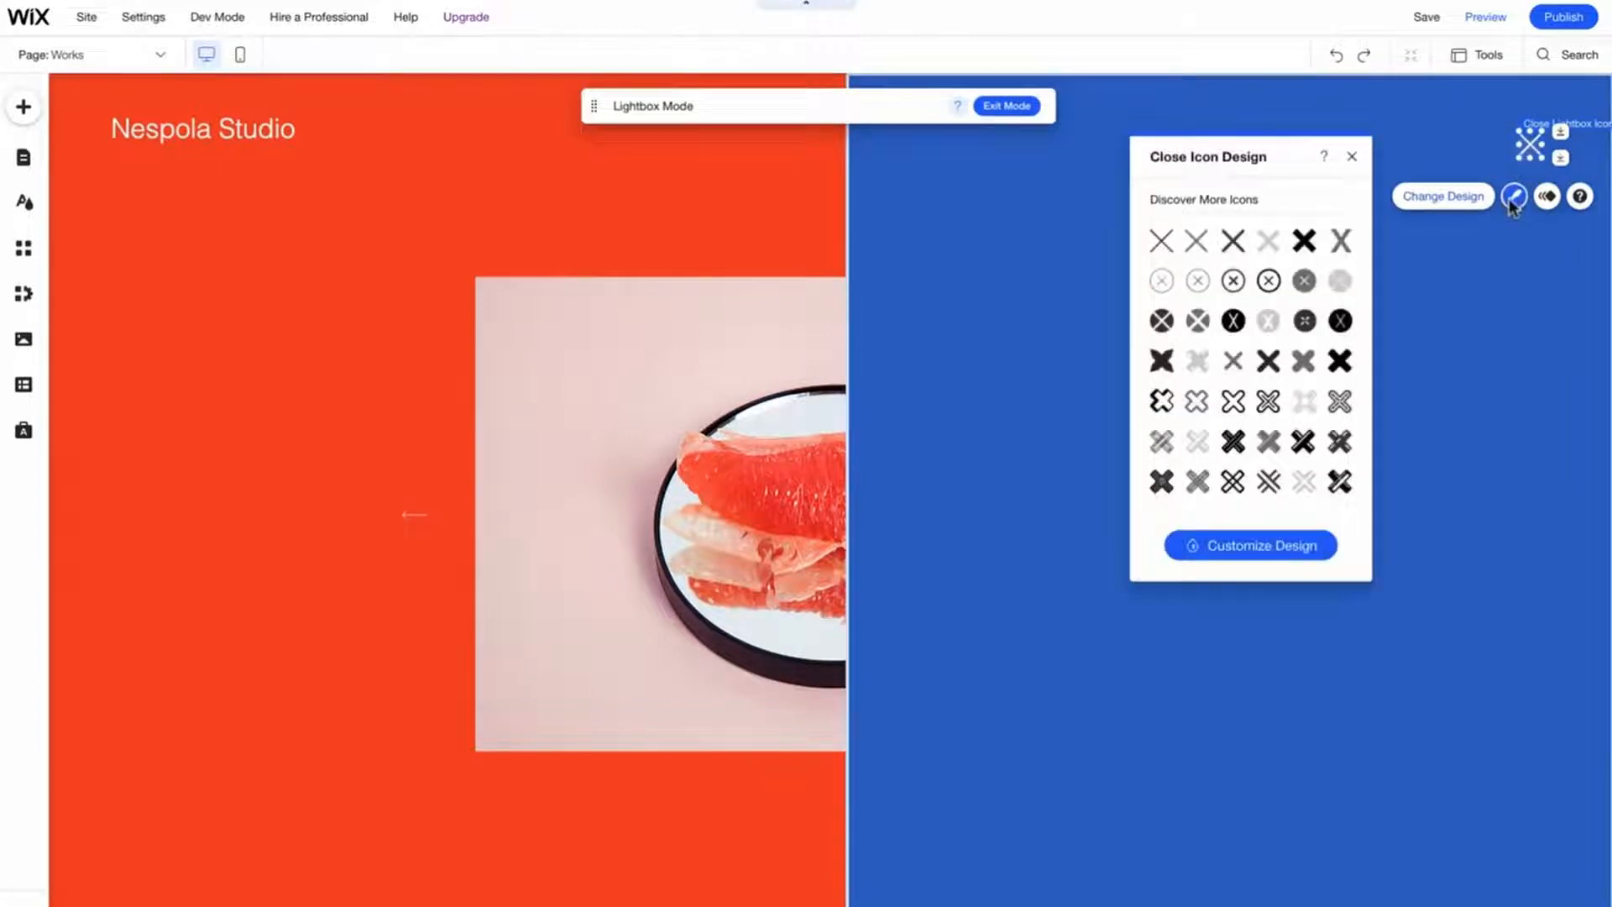
click(1233, 243)
click(1352, 157)
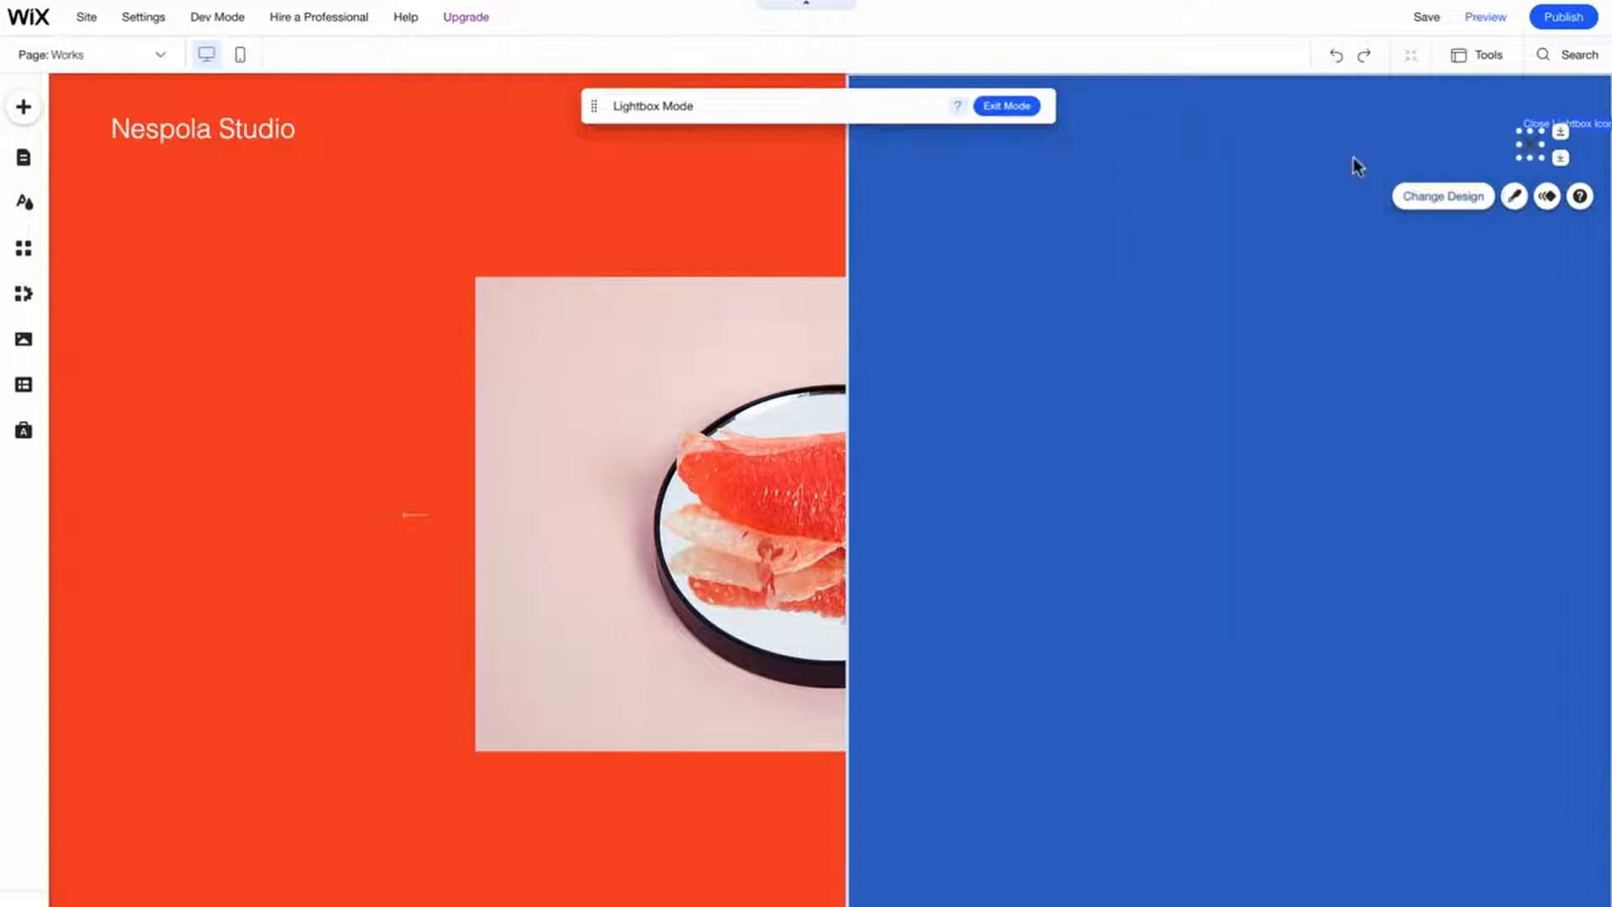
- Set the lightbox background color to the light theme color #FAFAFA
click(1242, 311)
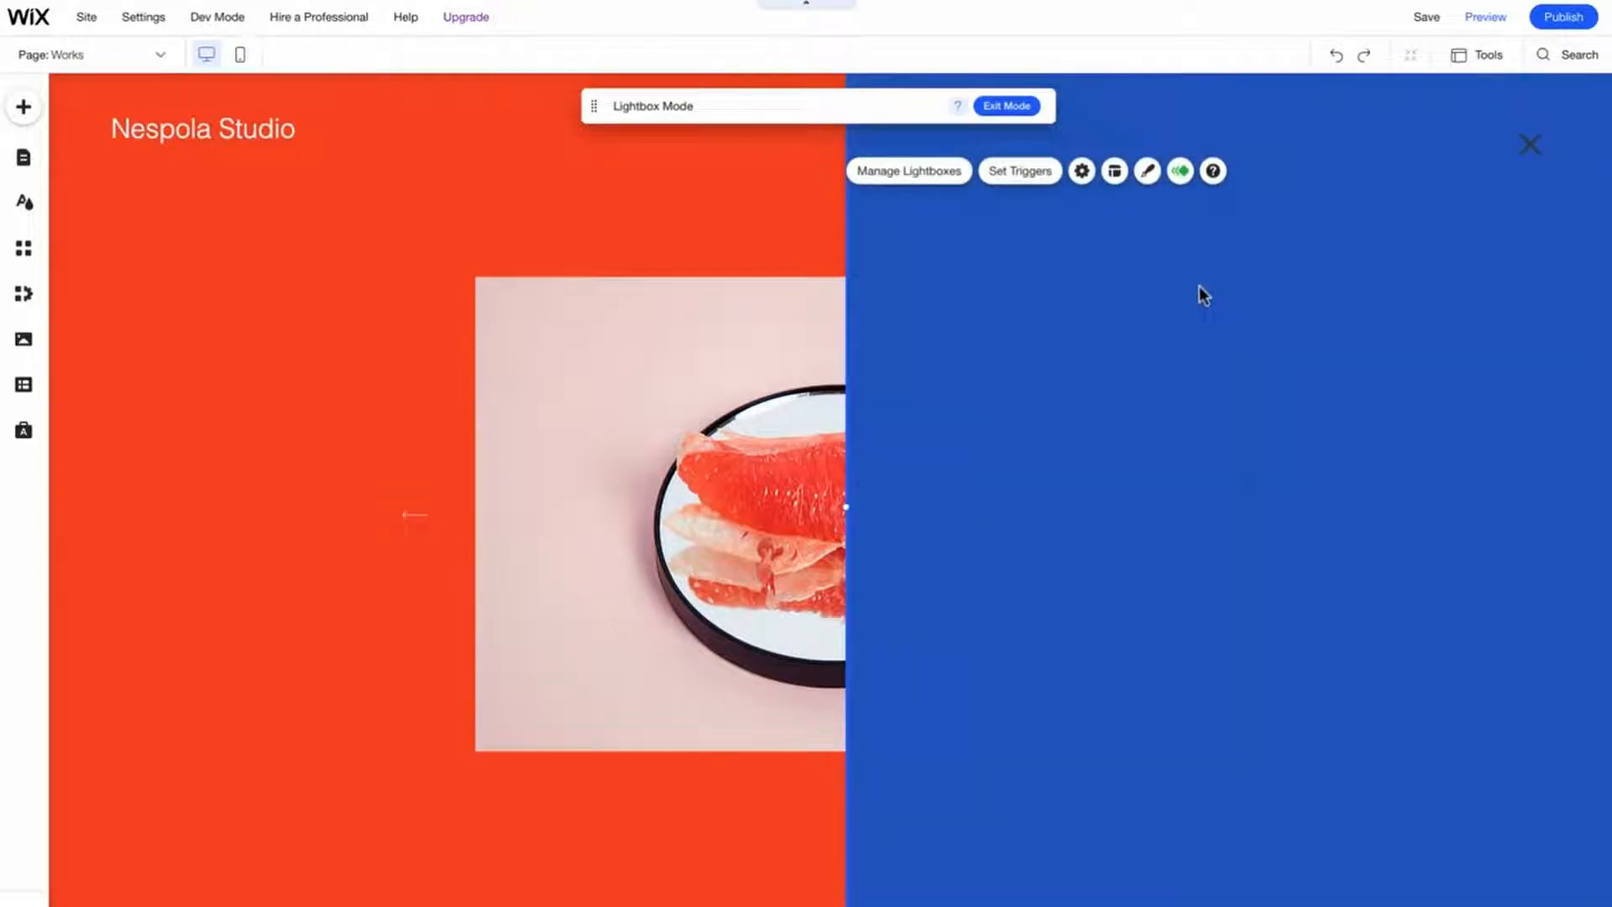
click(1148, 173)
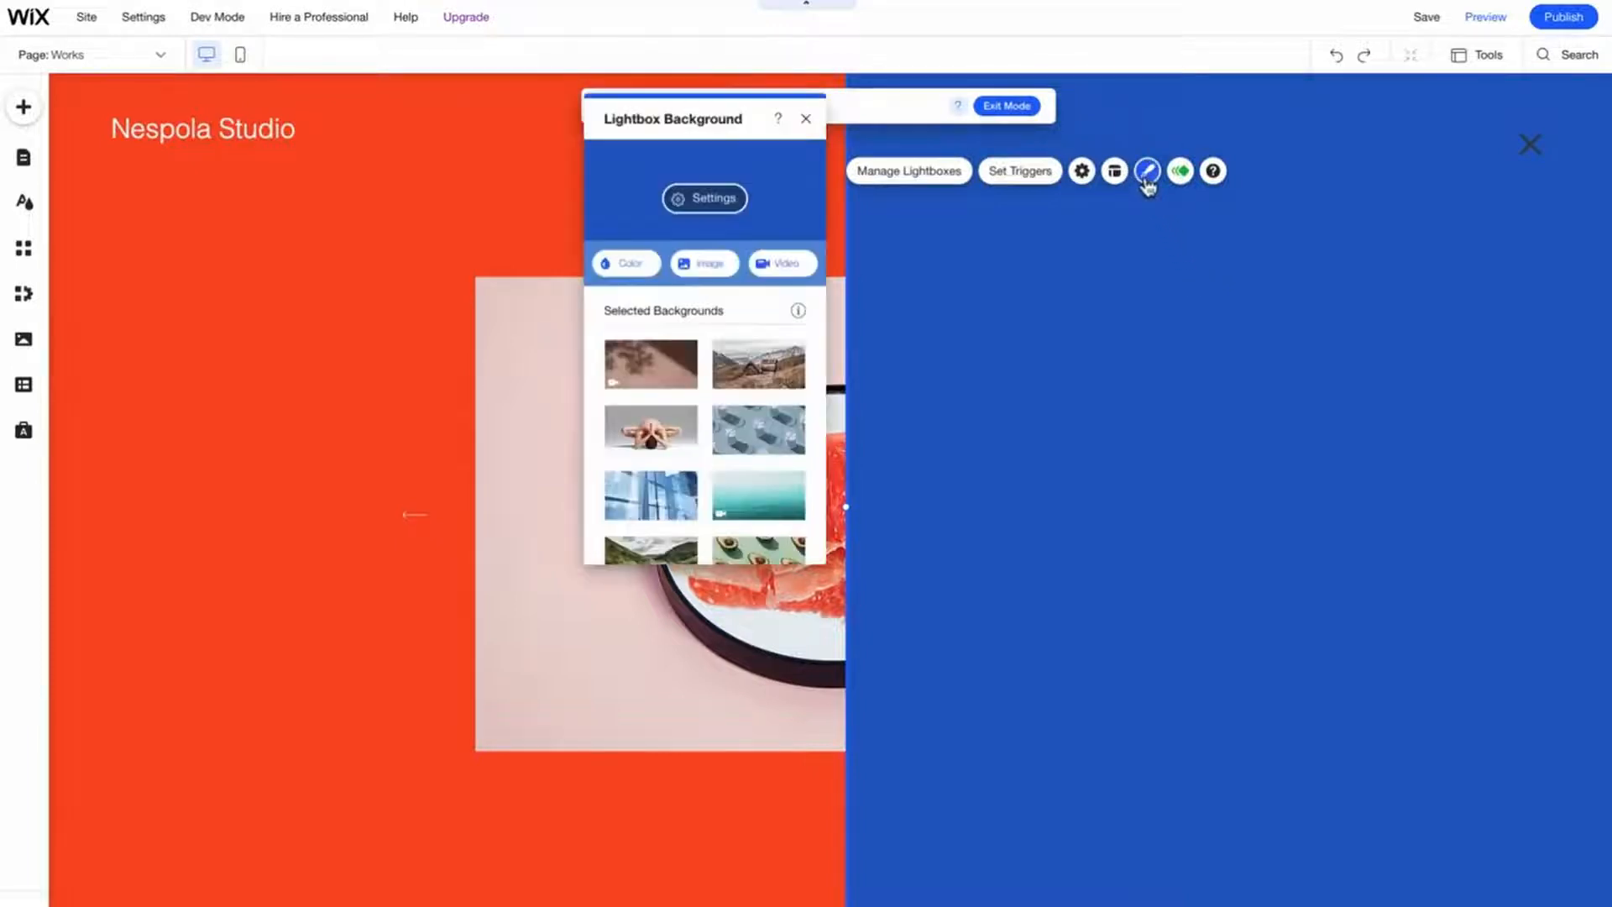
click(631, 267)
click(658, 356)
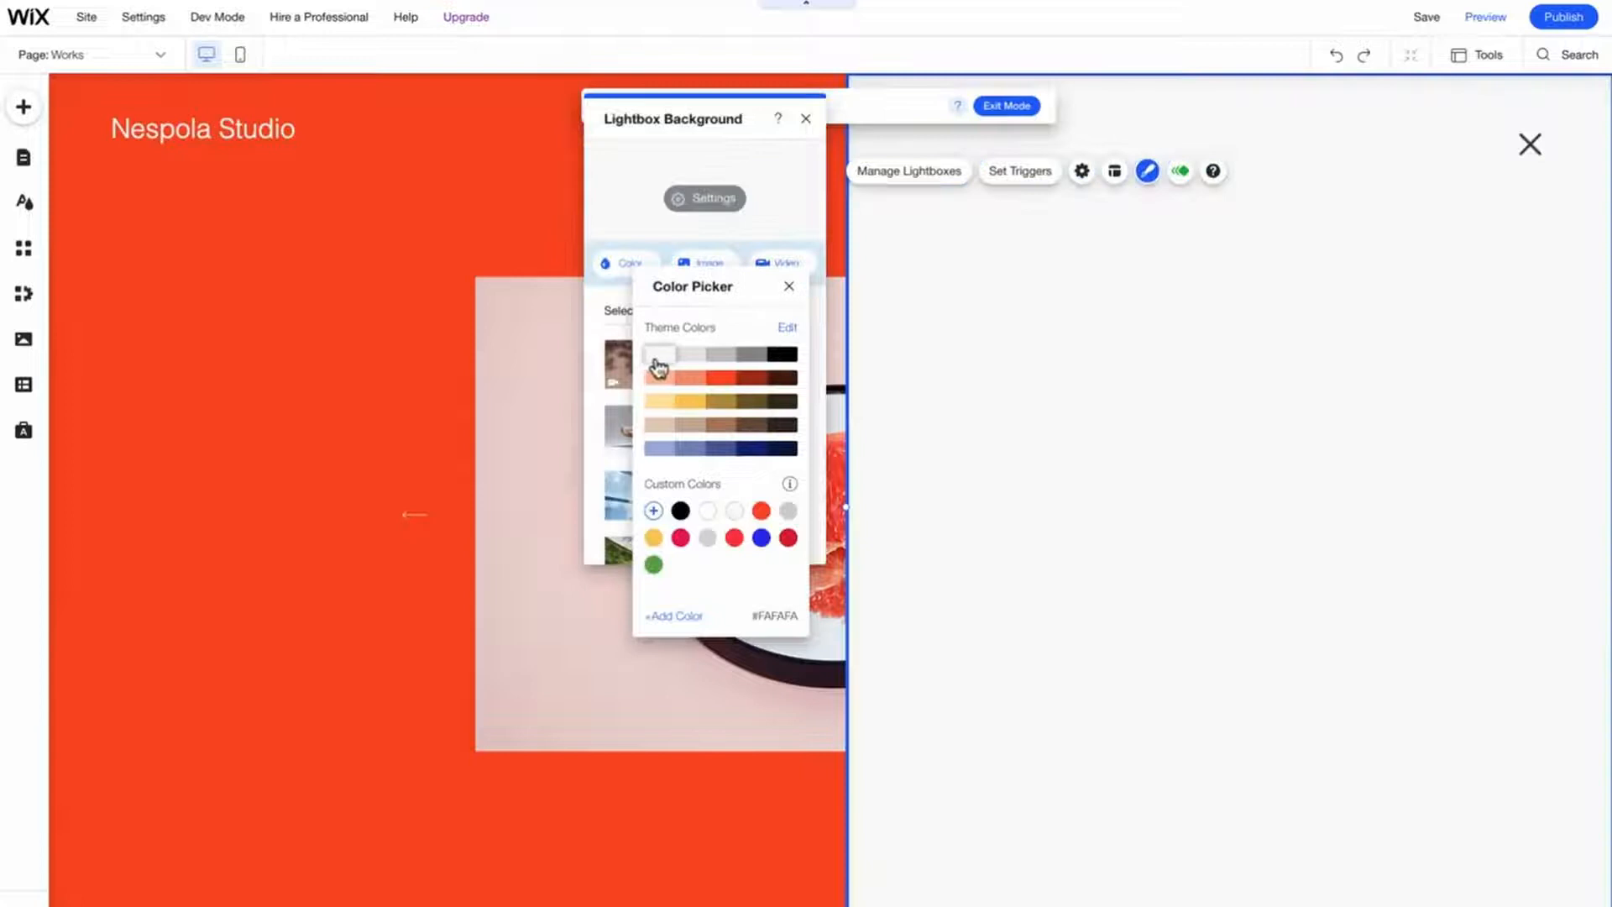
click(789, 286)
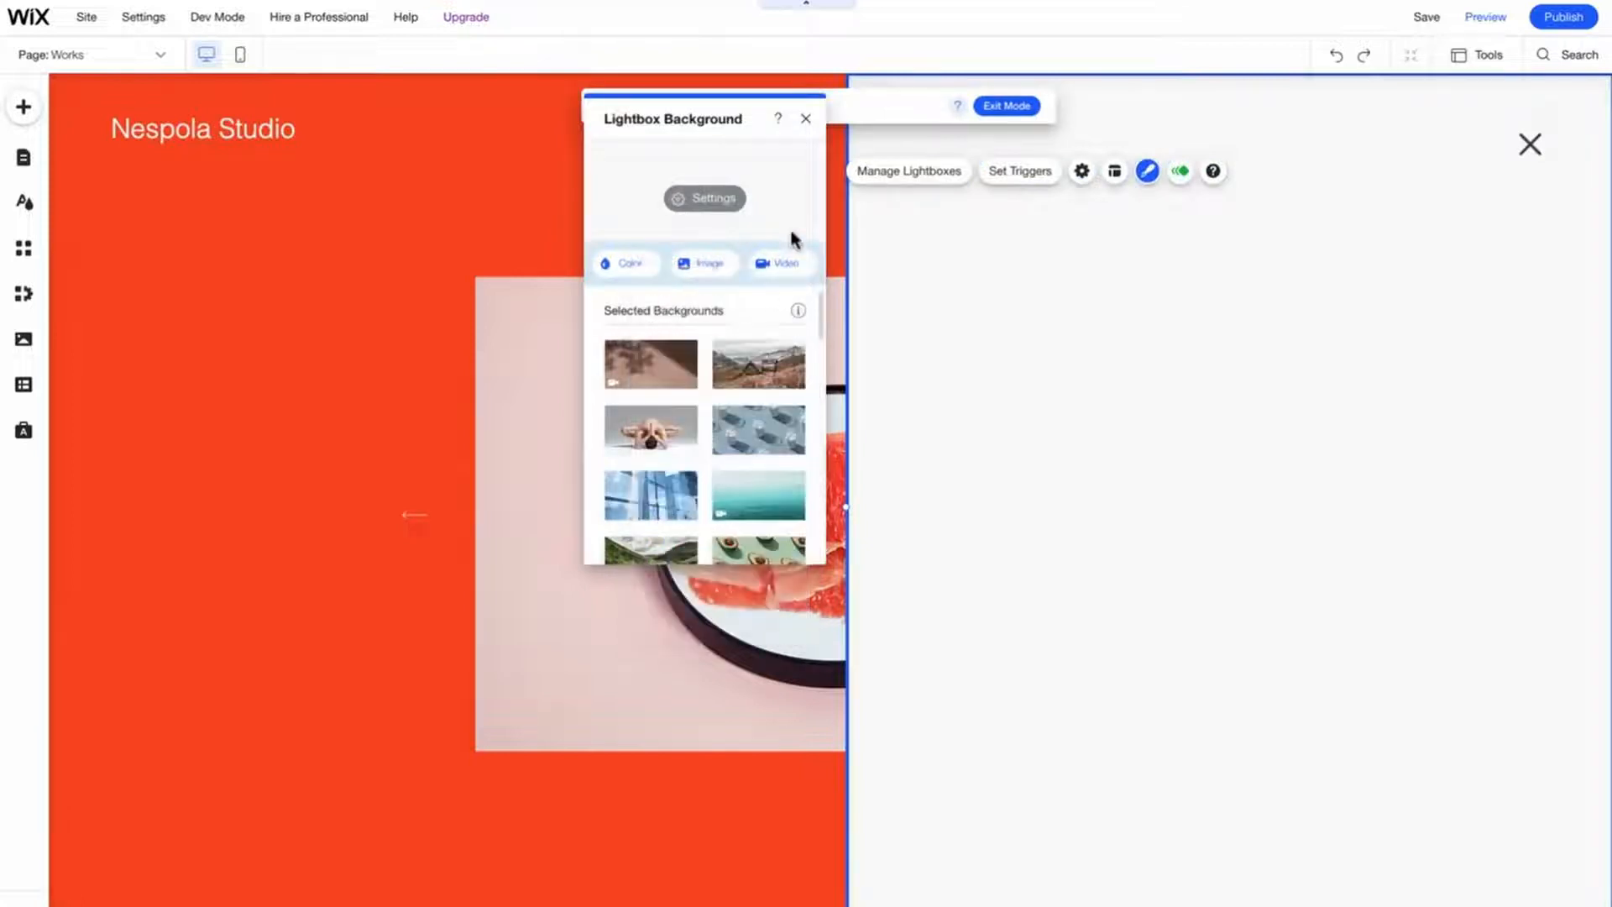
click(805, 123)
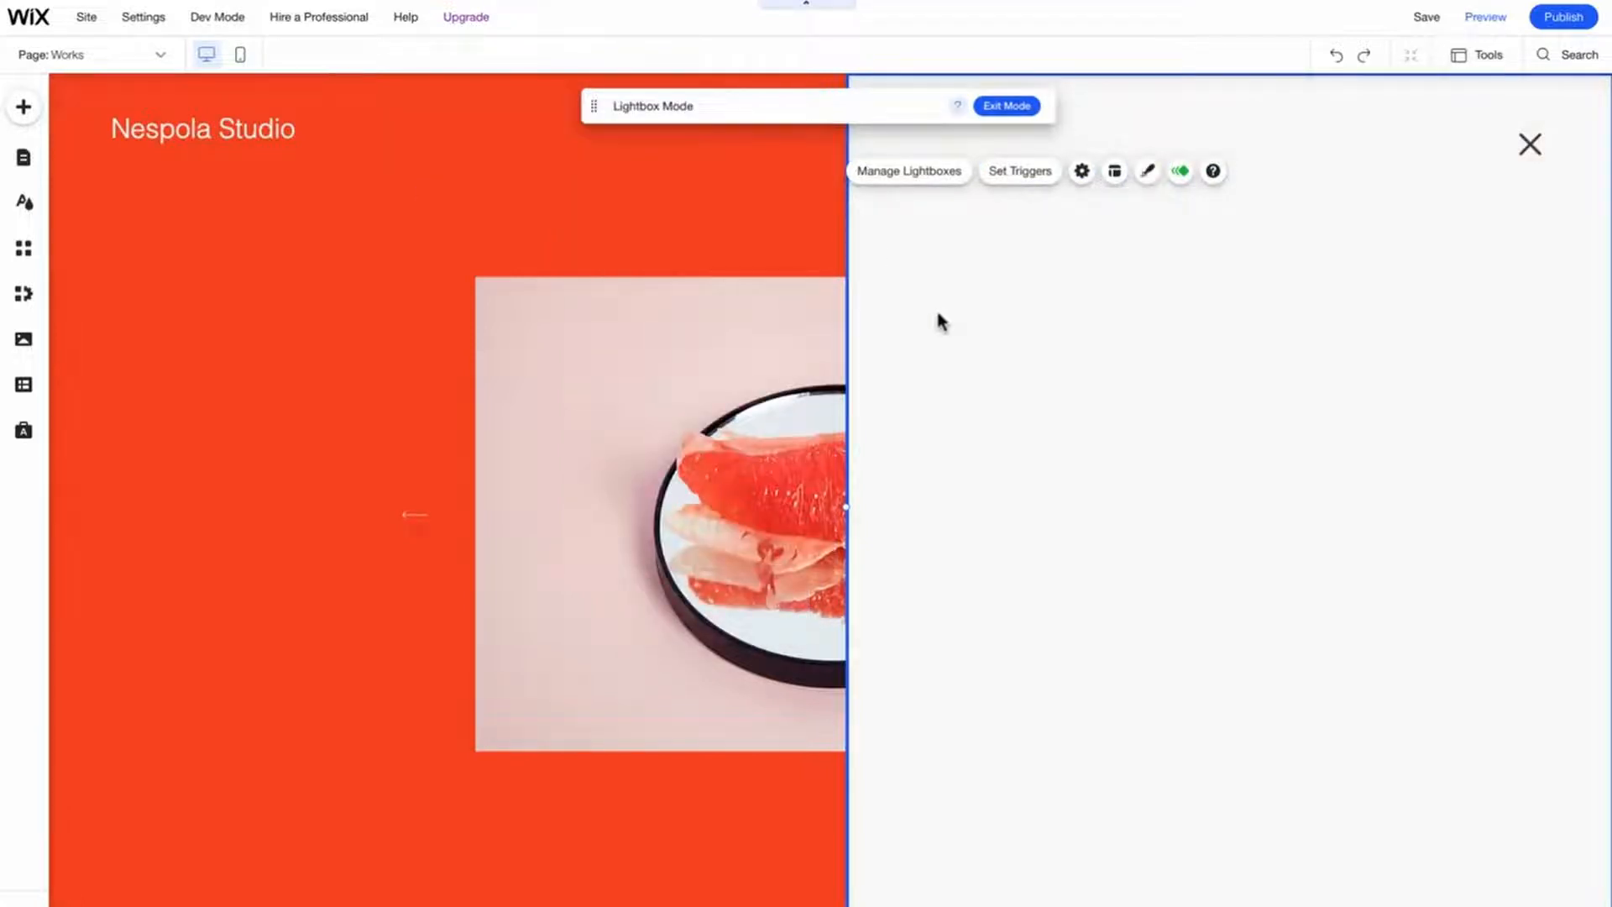
- Add a Heading 5 text to the lightbox's top-left corner and change its text to Works
click(22, 109)
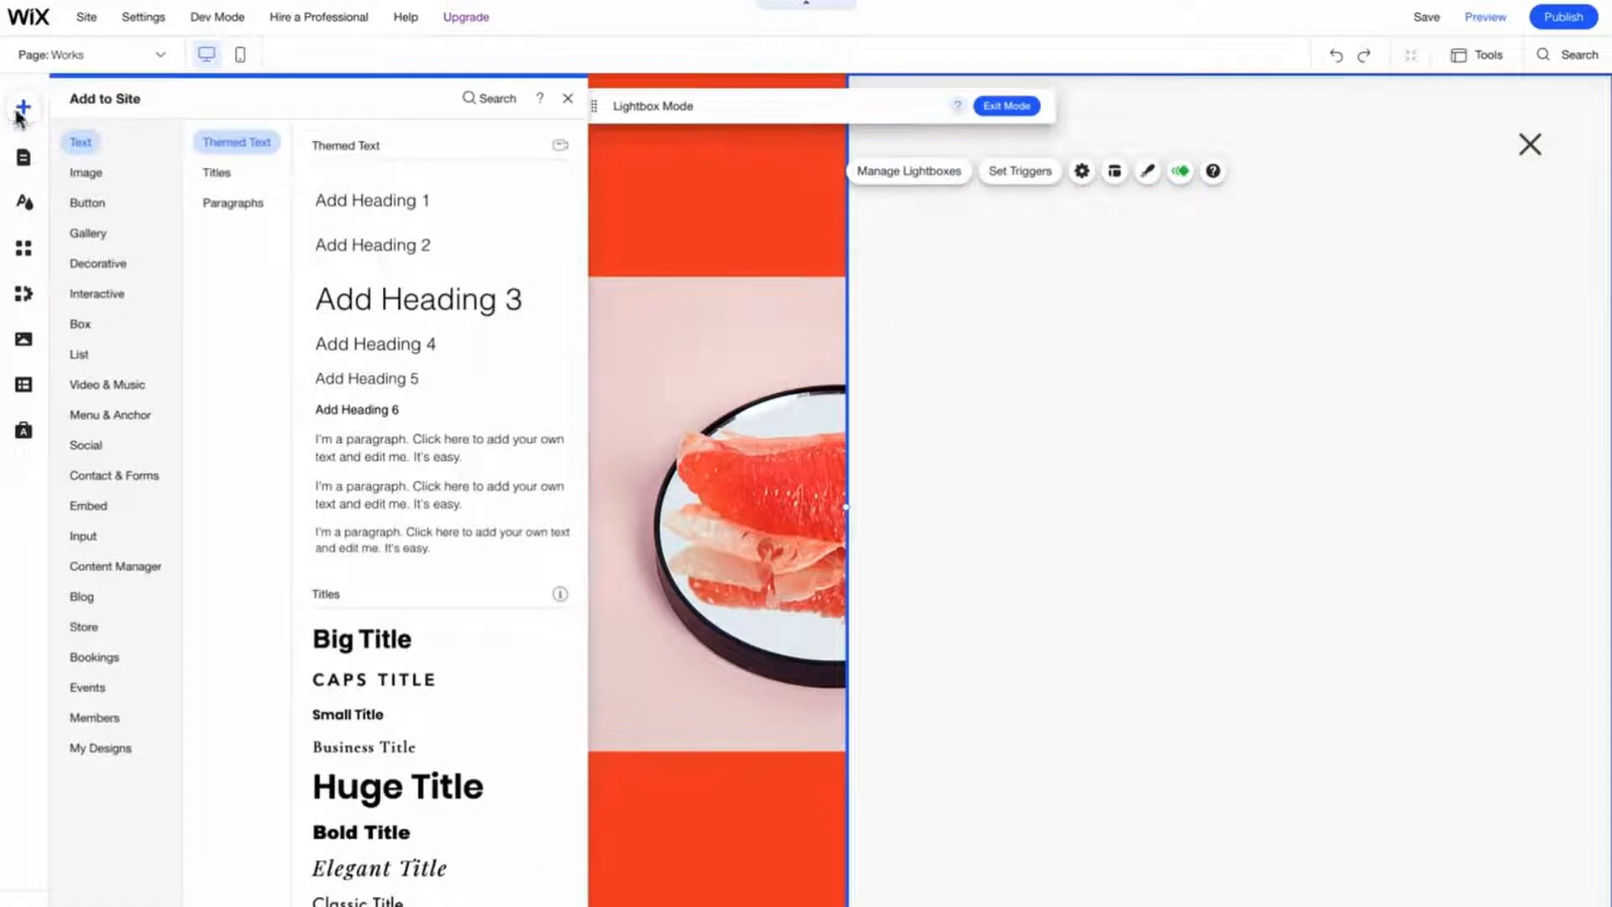
drag(363, 378, 1055, 313)
drag(958, 313, 949, 172)
double_click(949, 172)
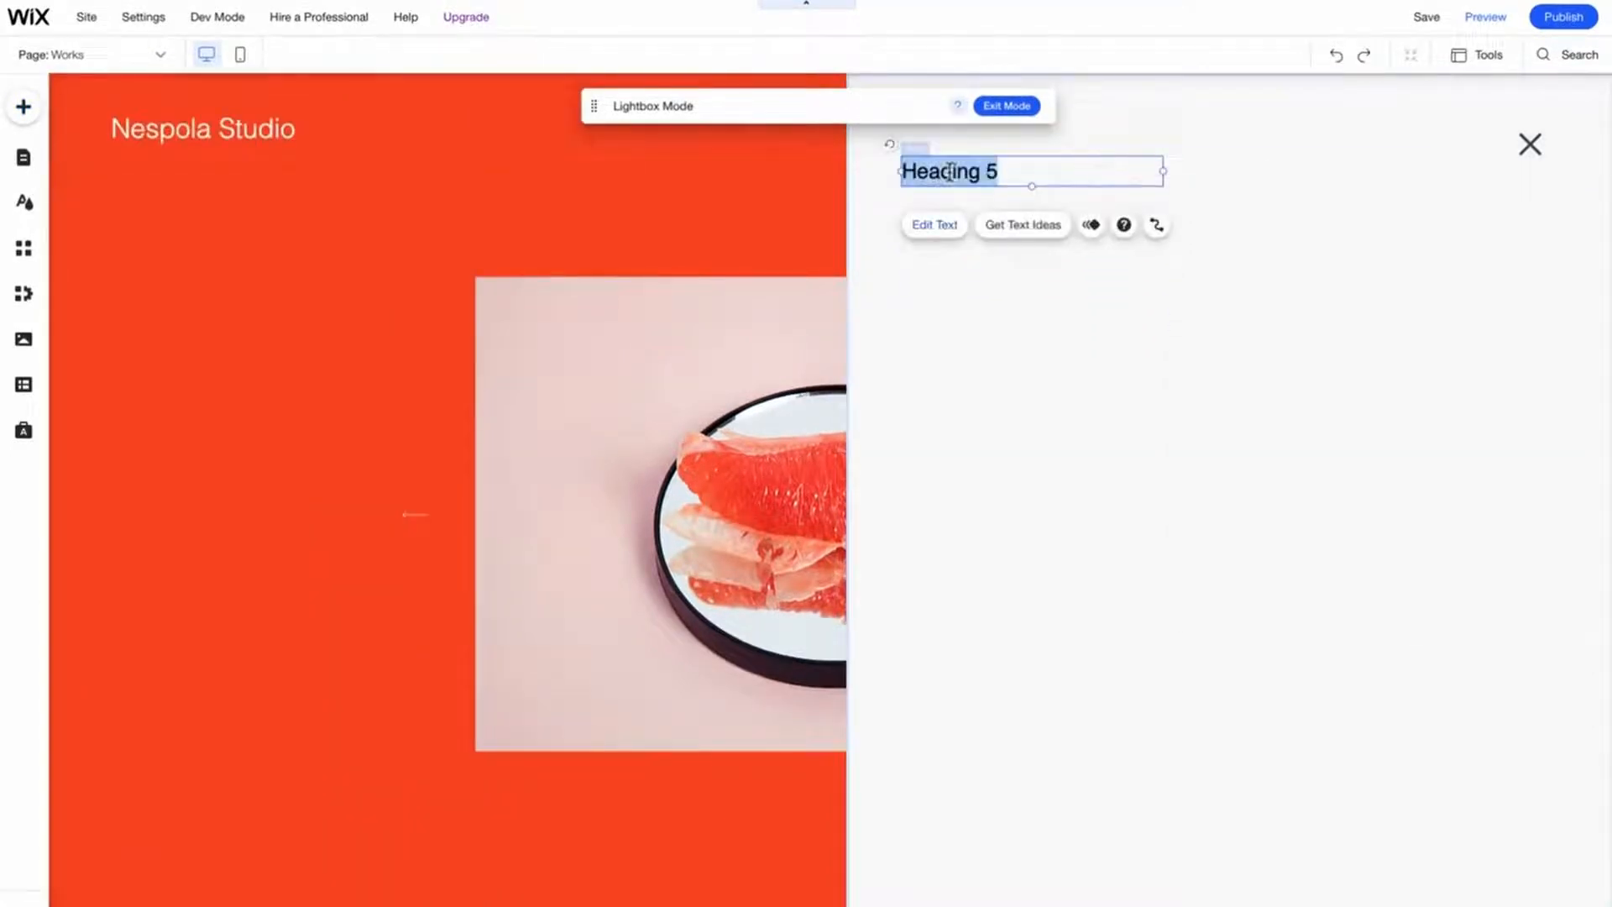
text(Works)
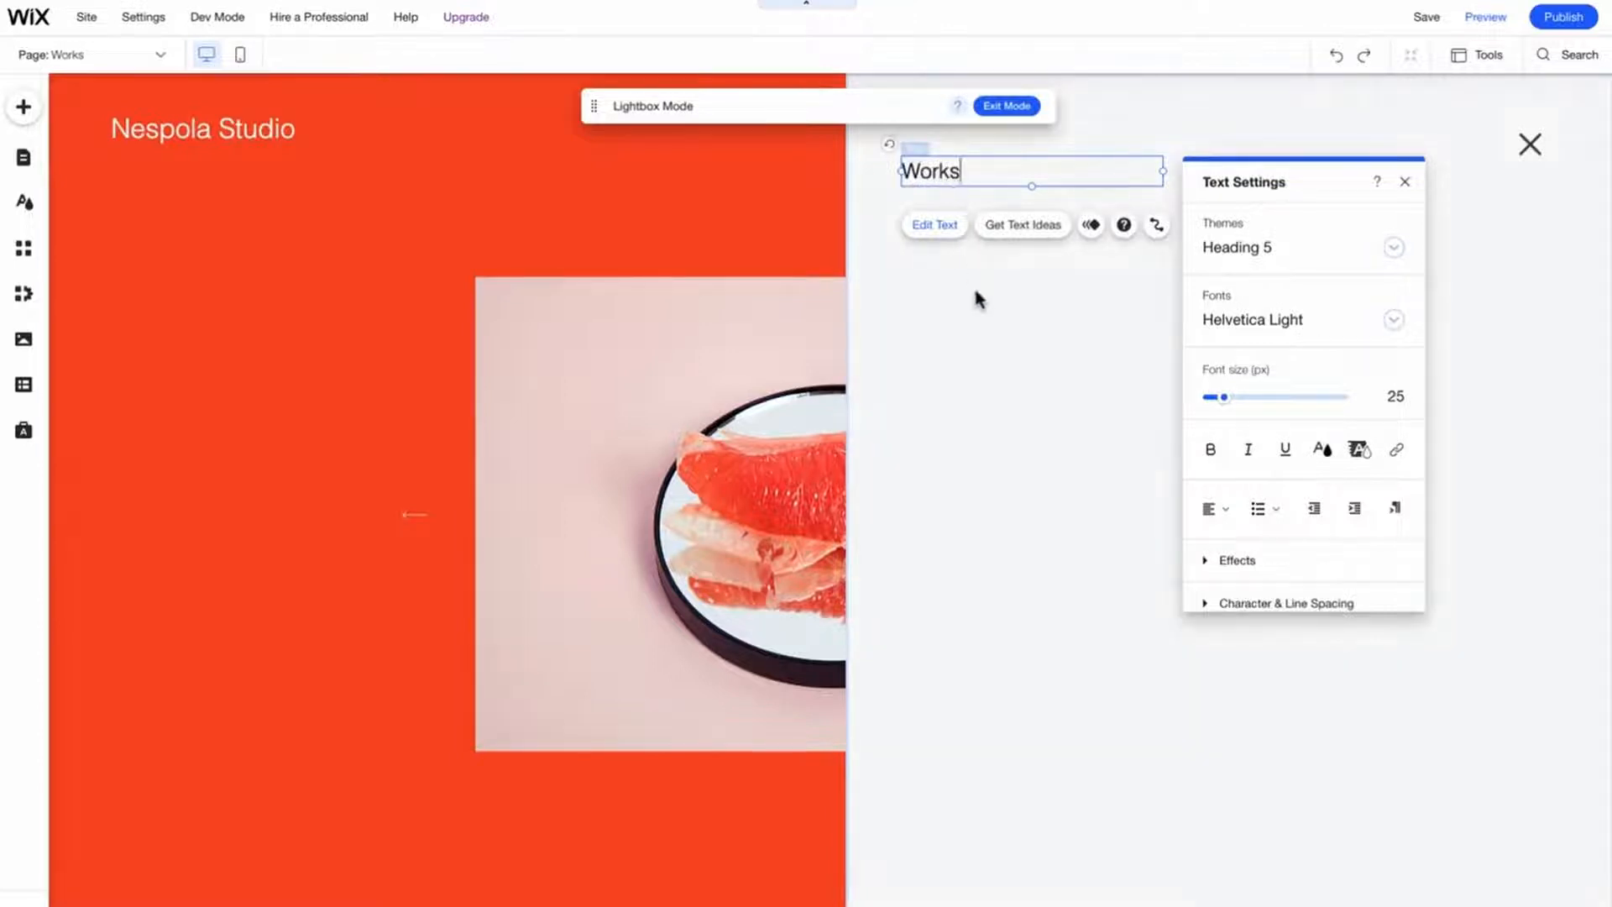
click(987, 333)
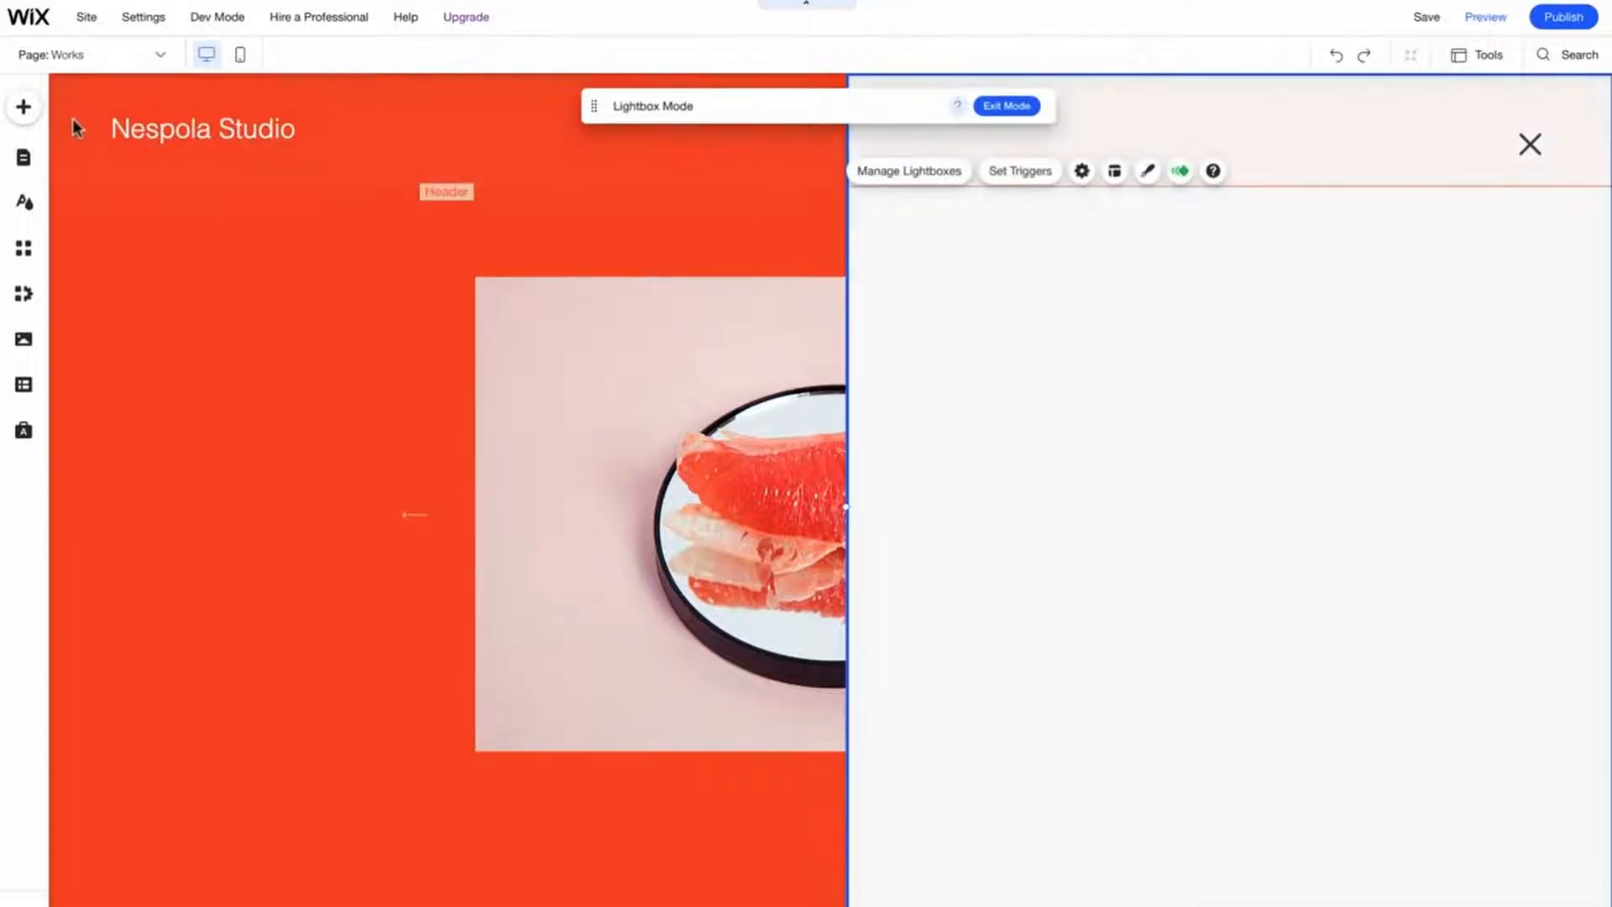
- Add a grid Pro Gallery below the Works heading in the lightbox and stretch it to about 773 px wide
click(23, 109)
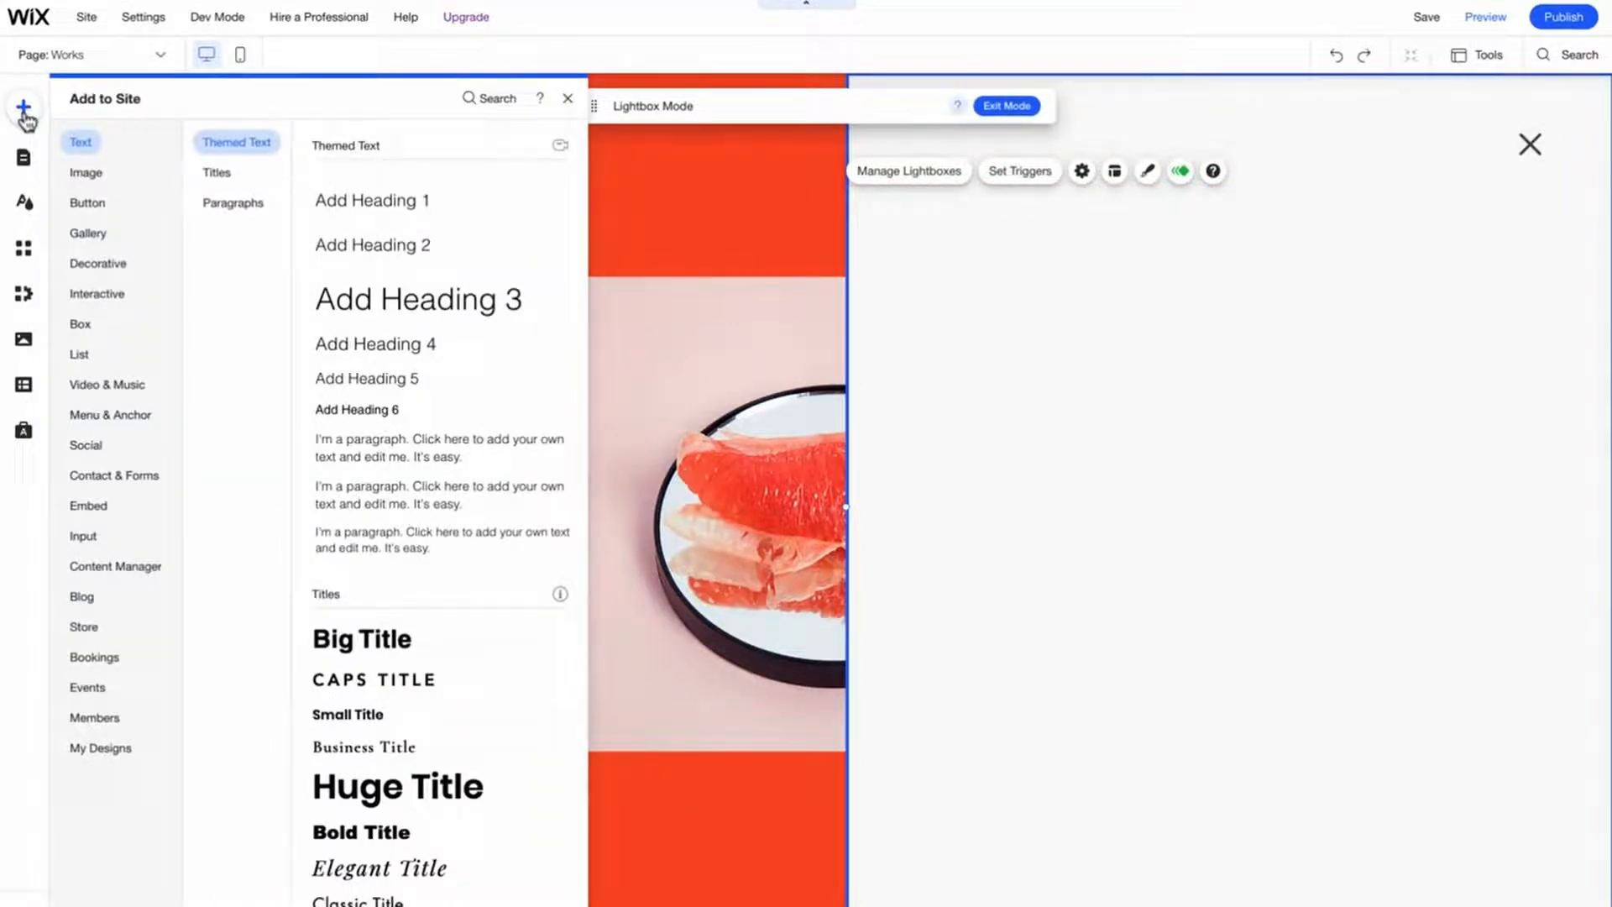
click(87, 233)
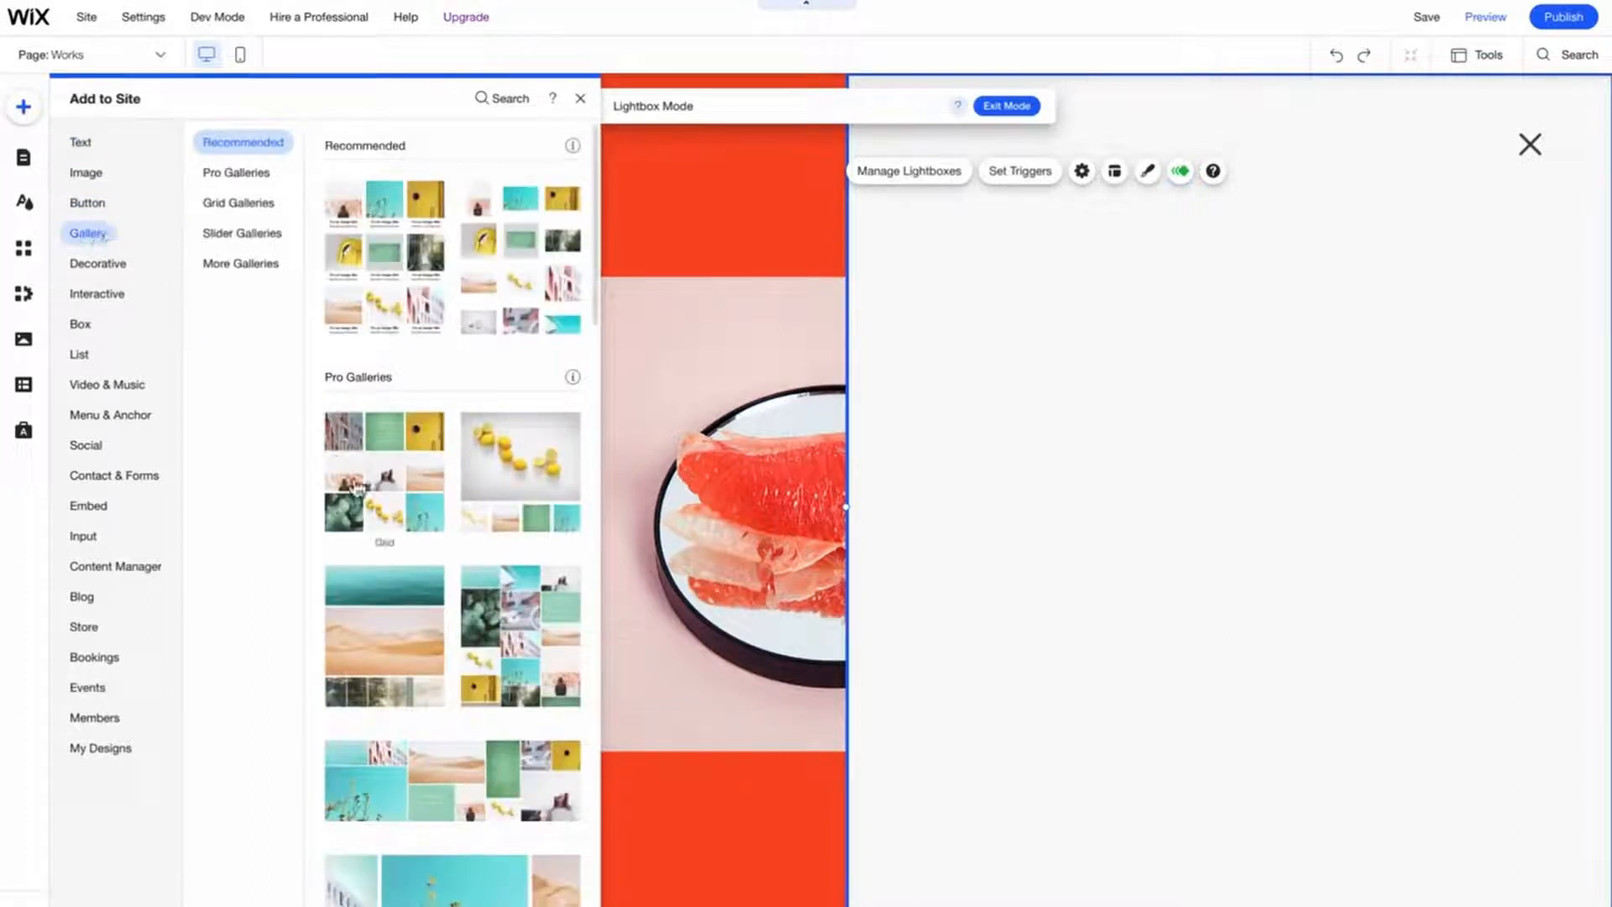
drag(362, 491, 1019, 471)
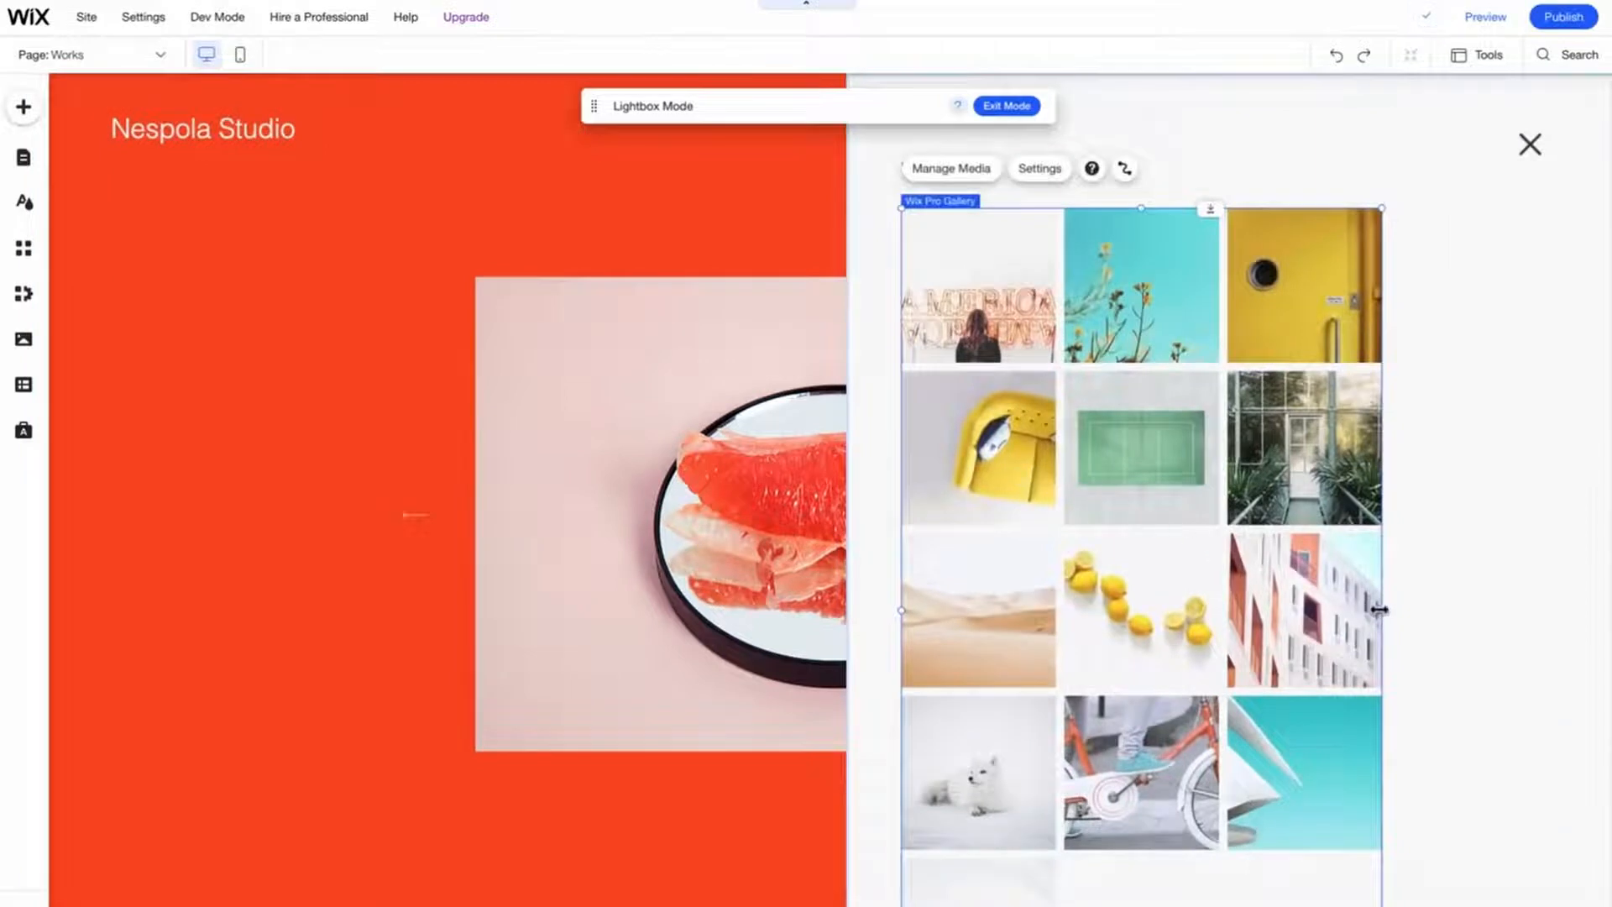
drag(1380, 611, 1555, 590)
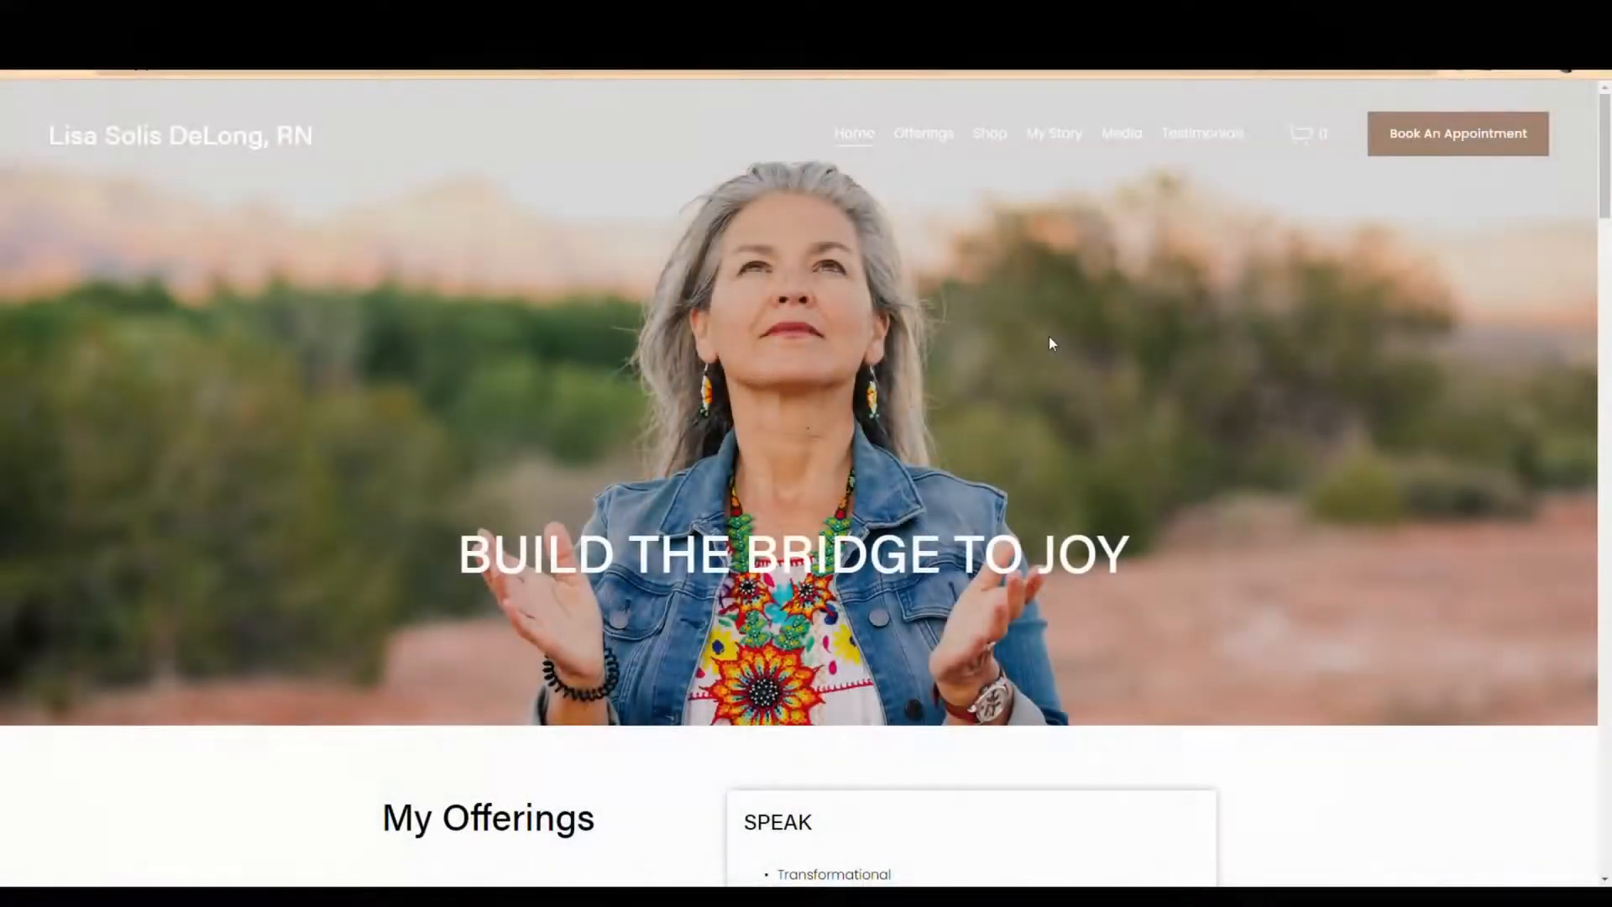
scroll(1197, 392, down, 1)
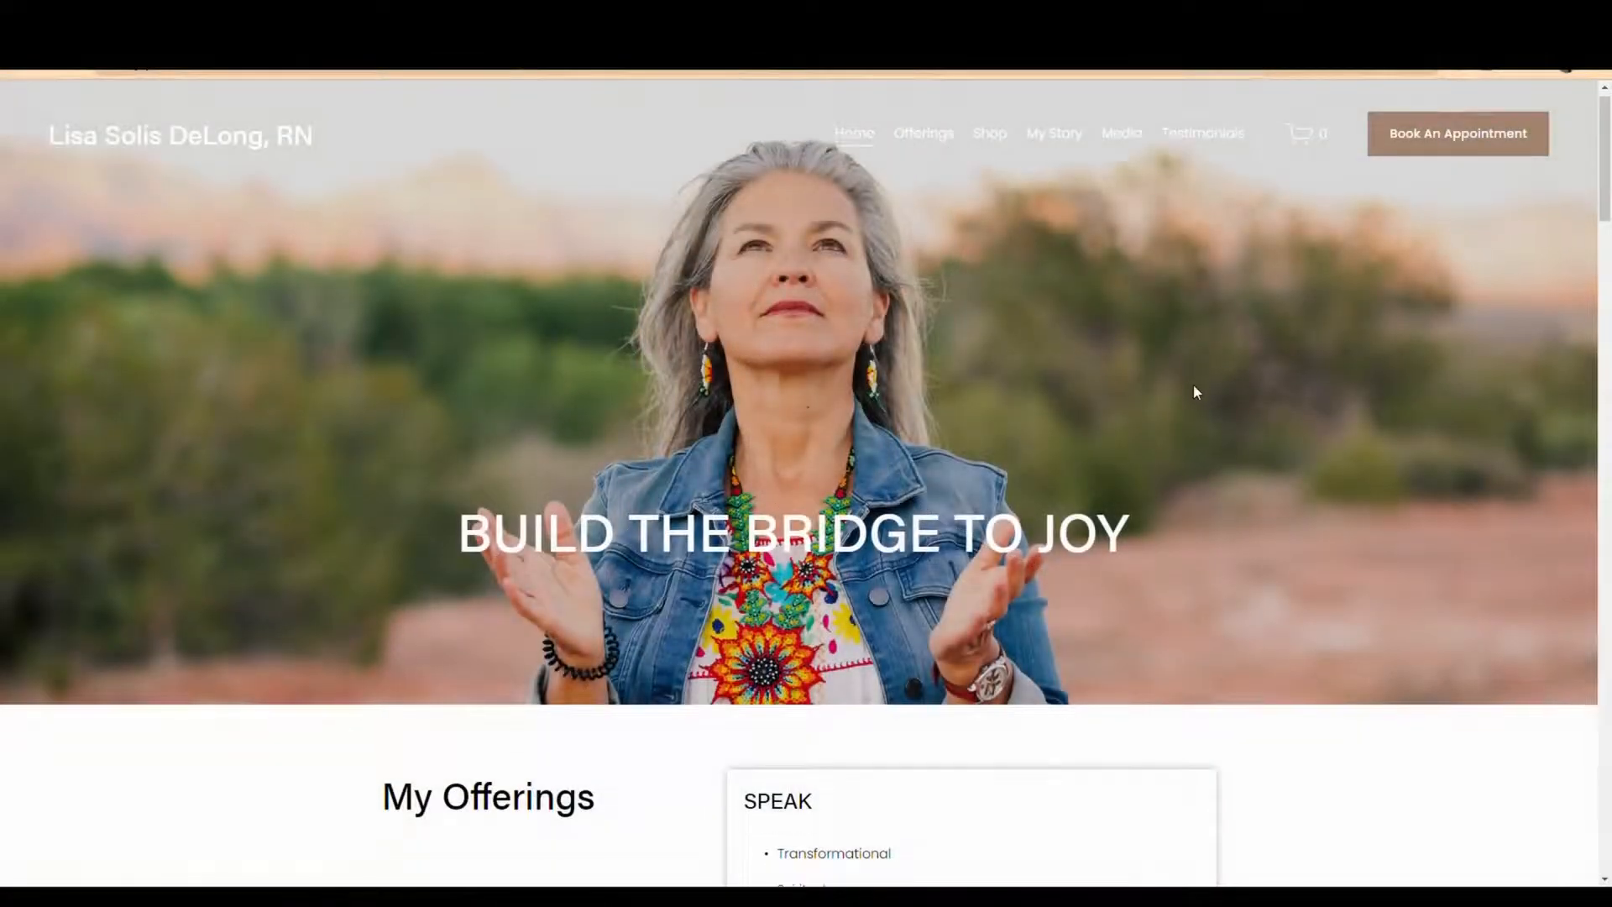
scroll(1196, 392, down, 15)
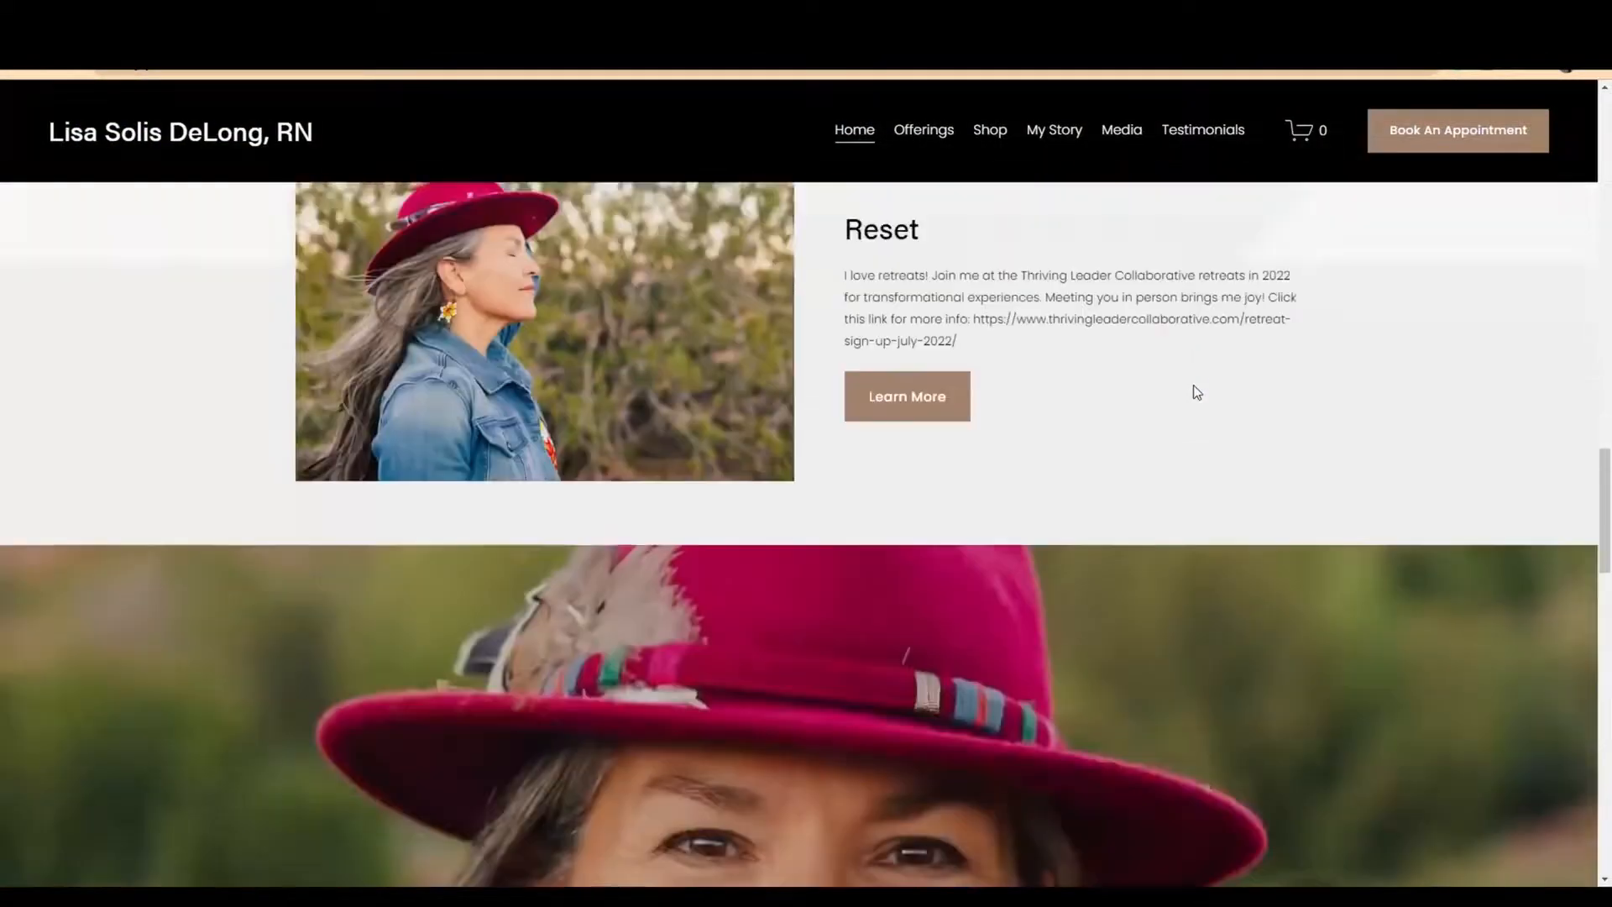
scroll(1197, 392, down, 10)
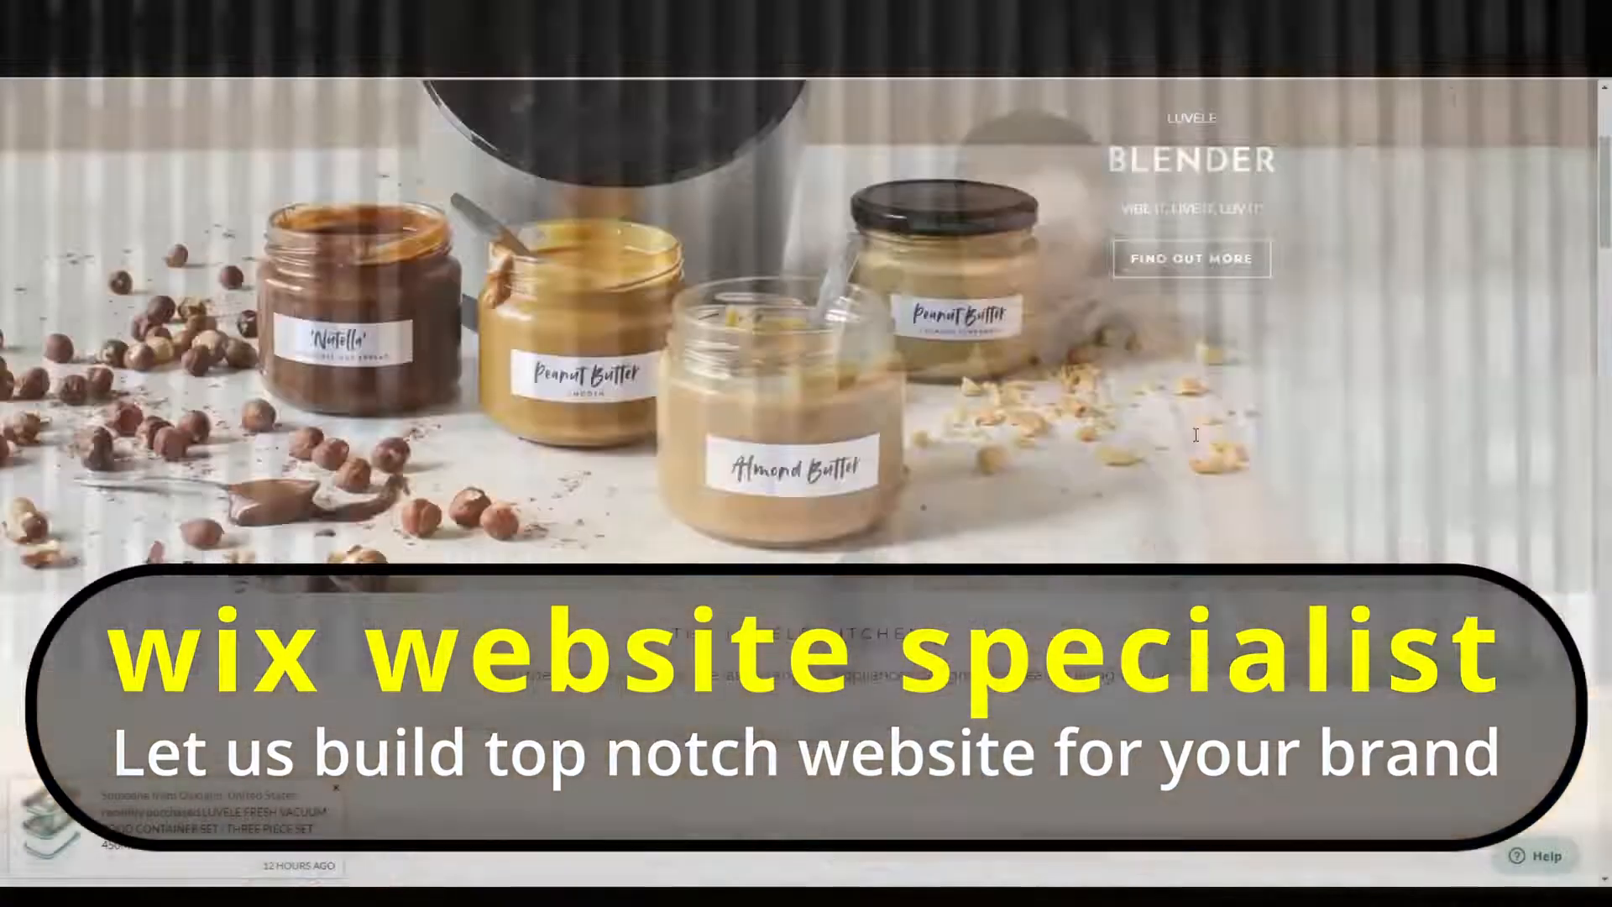
scroll(1196, 435, down, 10)
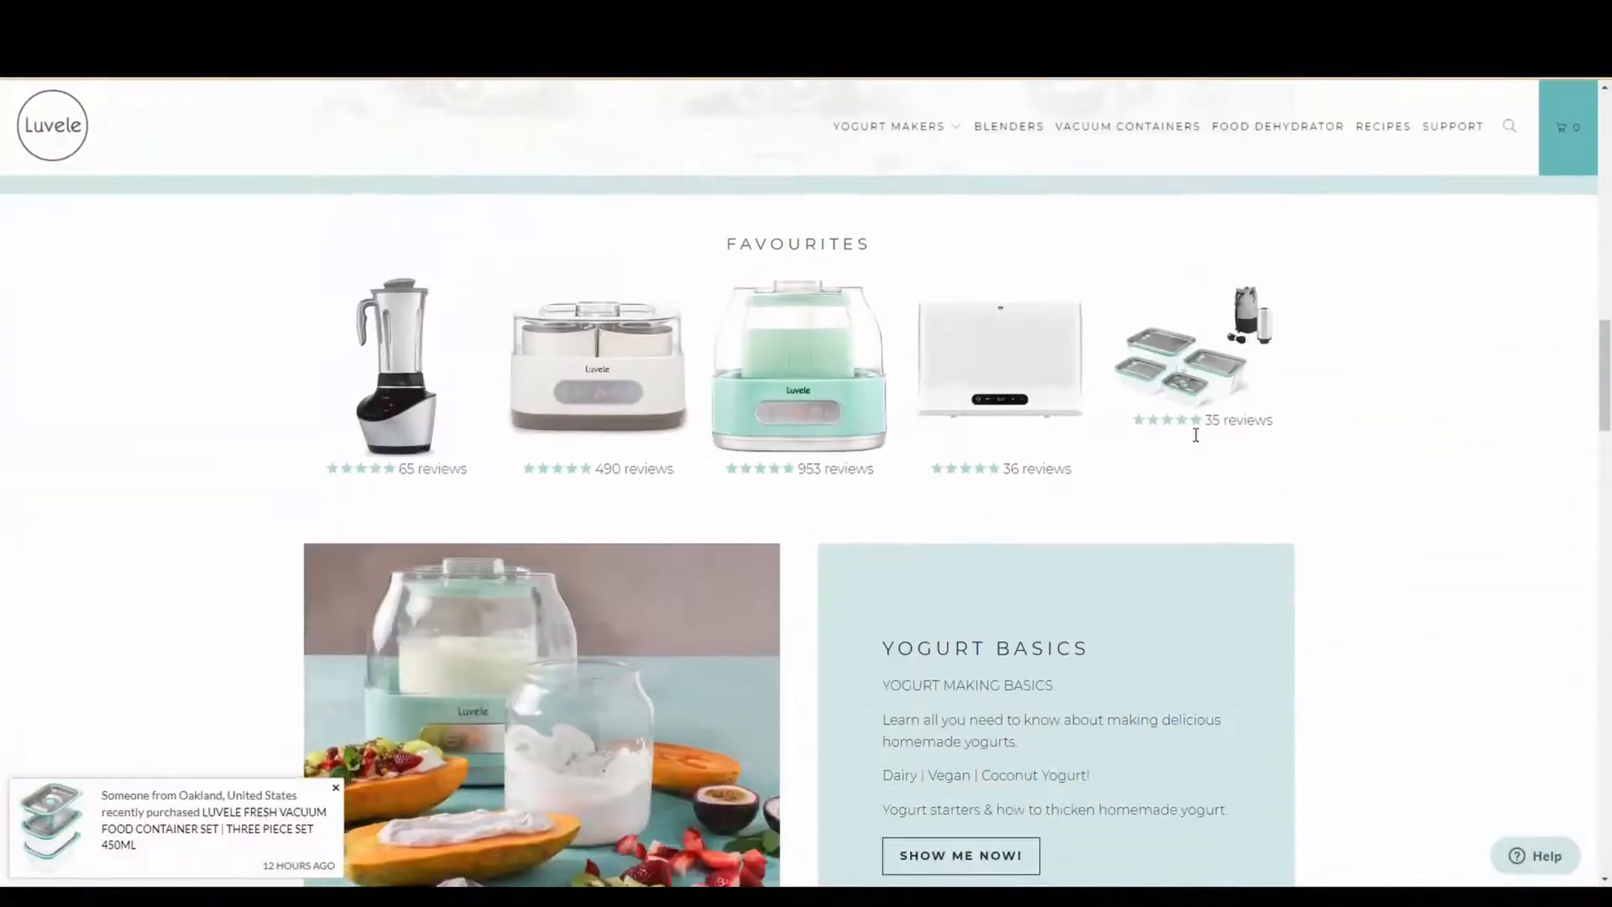
scroll(1196, 435, down, 15)
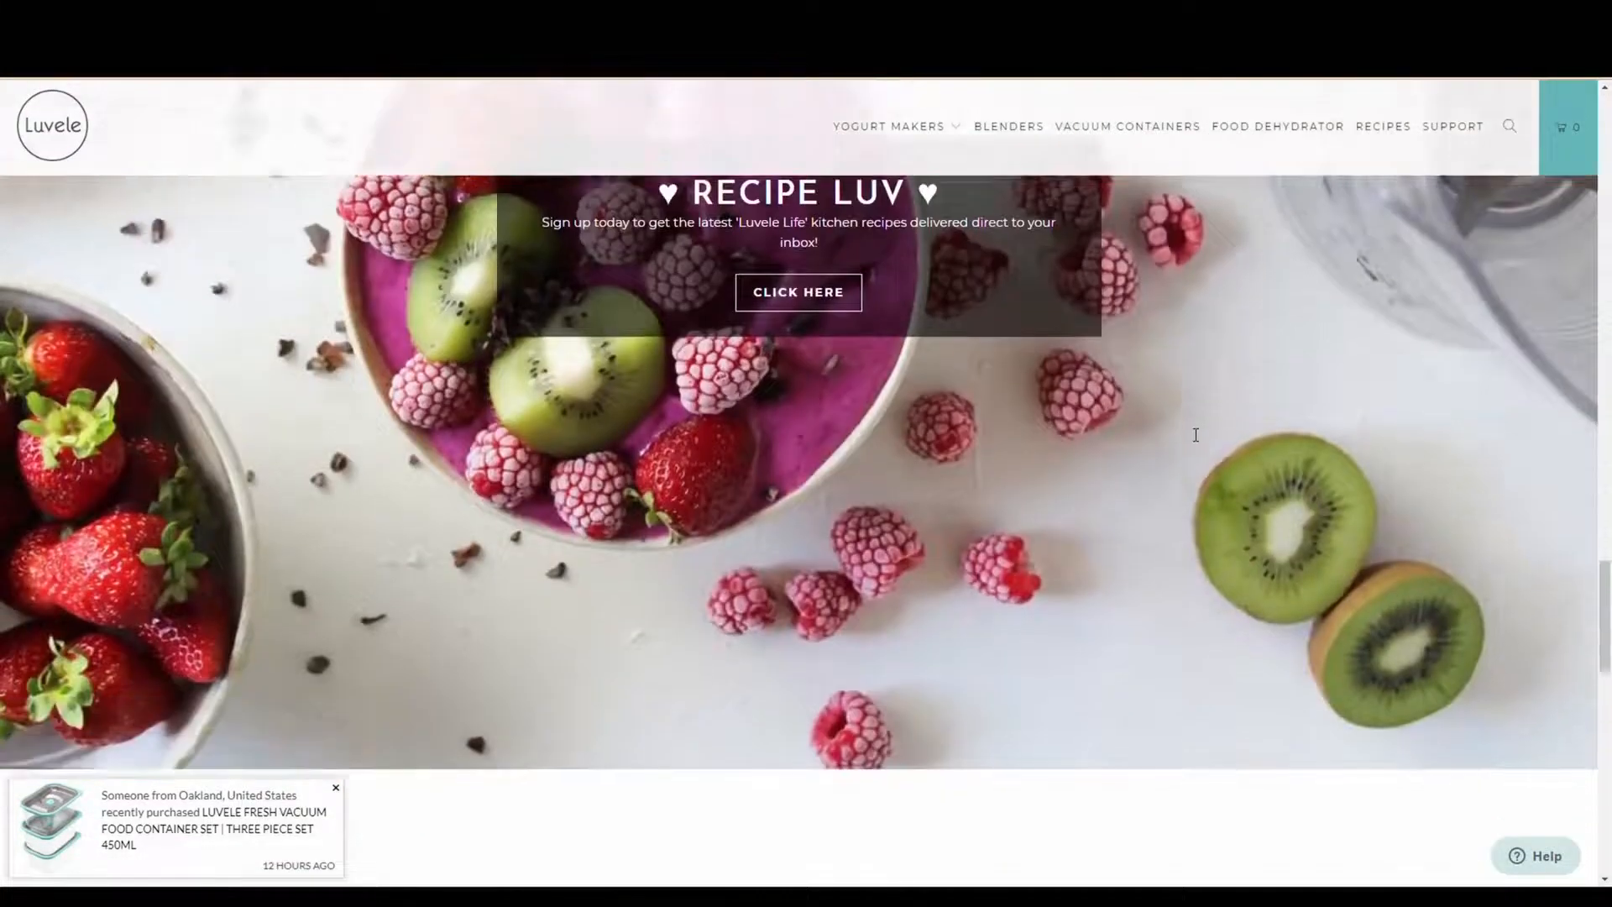
scroll(1196, 435, down, 12)
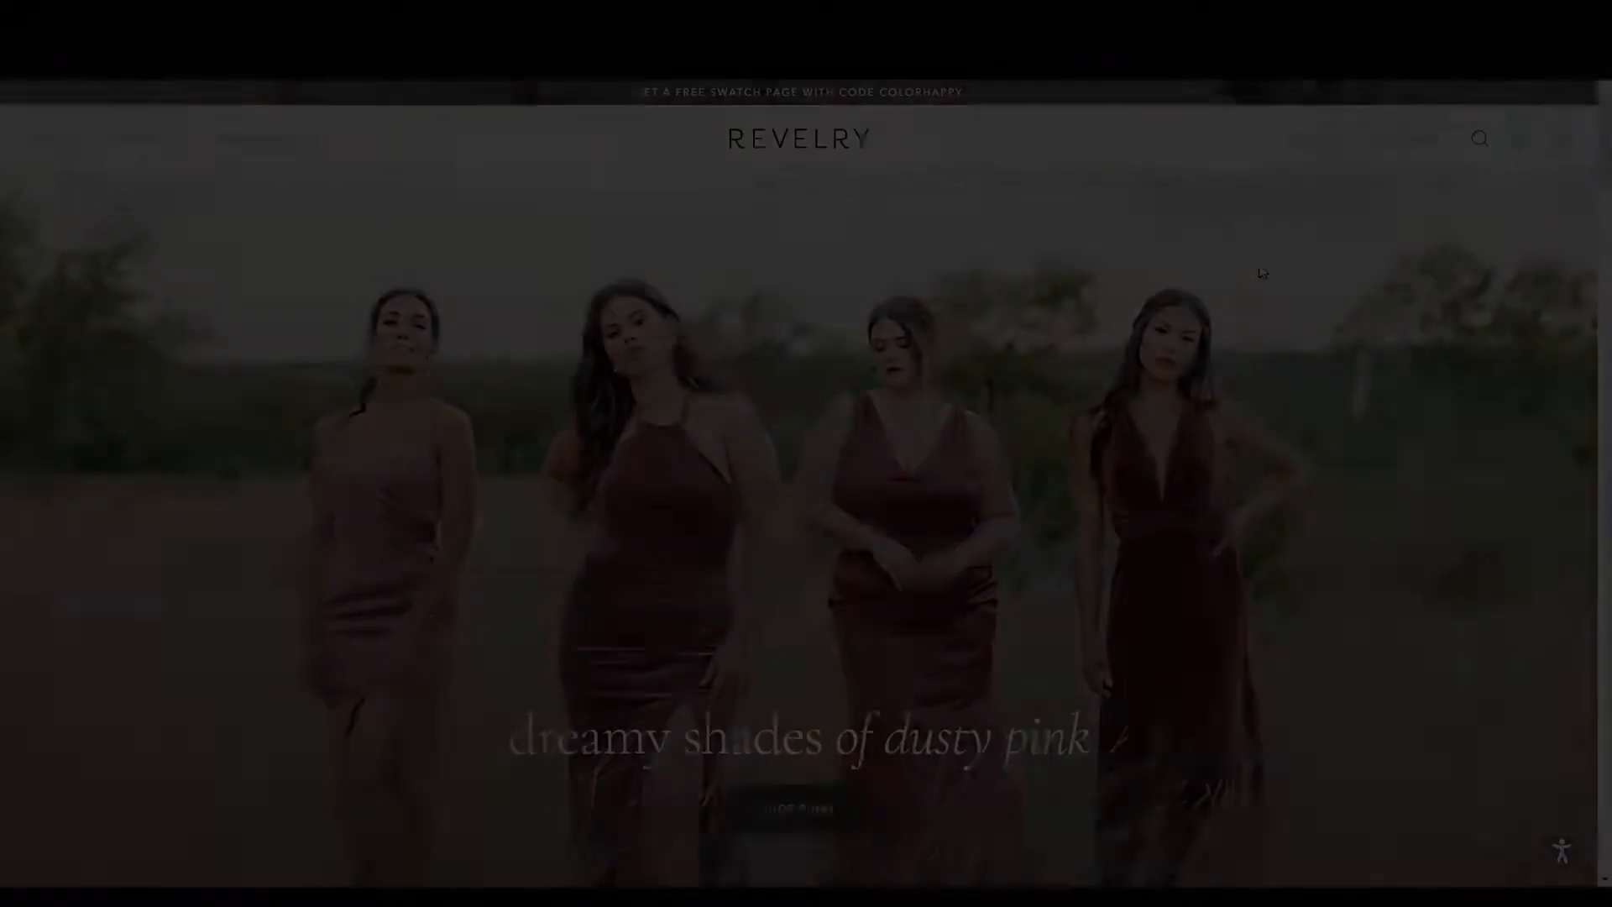
scroll(1258, 267, down, 10)
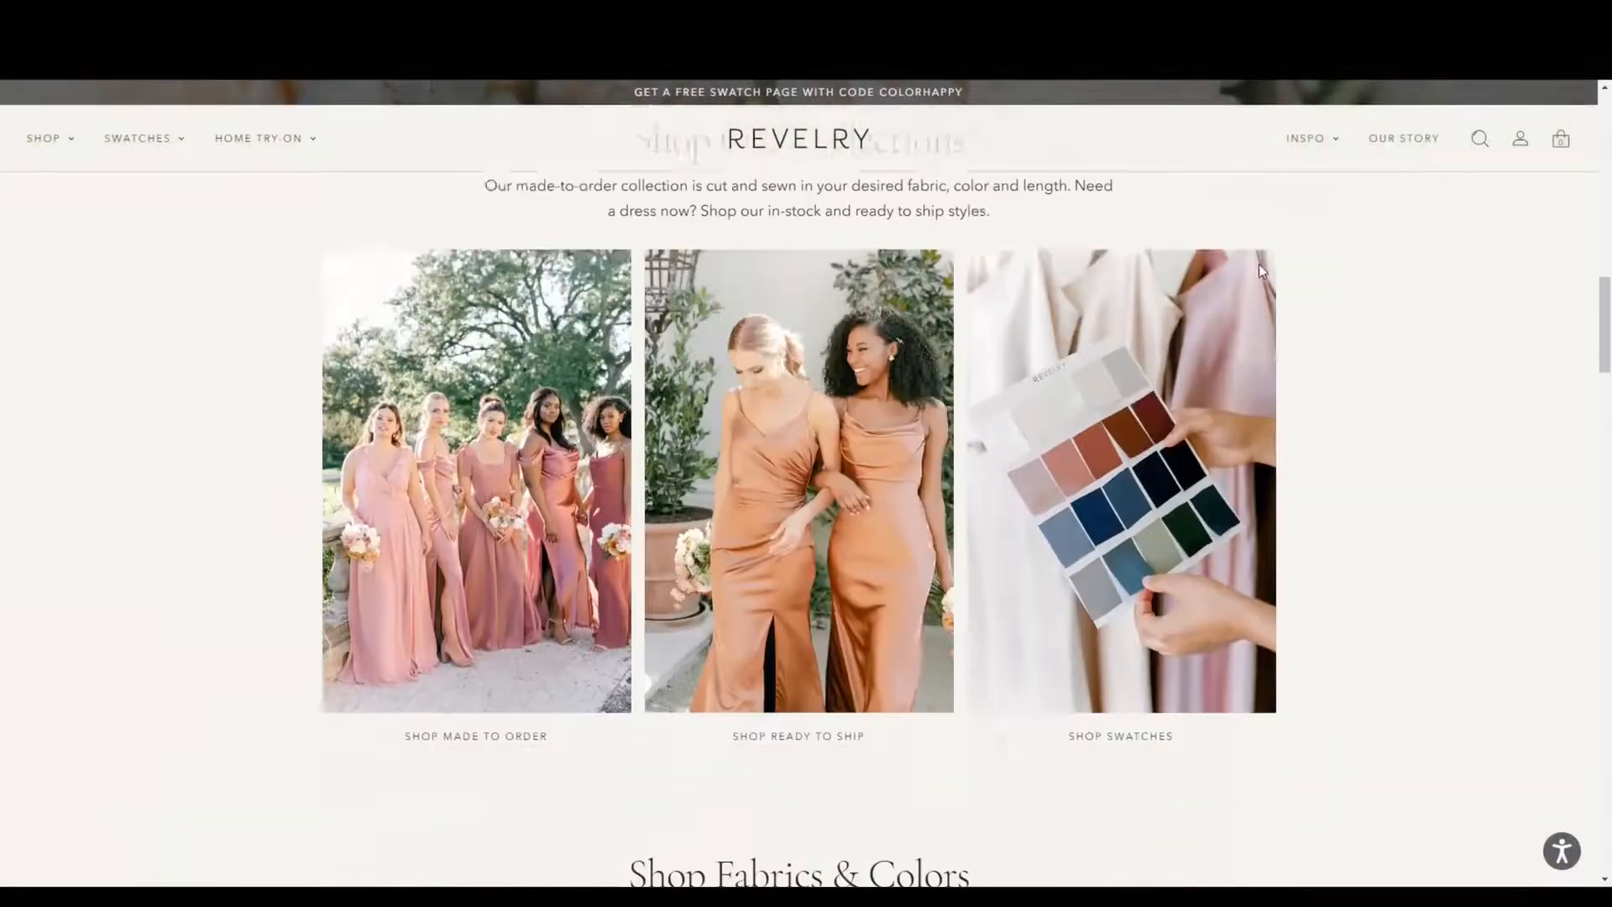
scroll(1258, 267, down, 20)
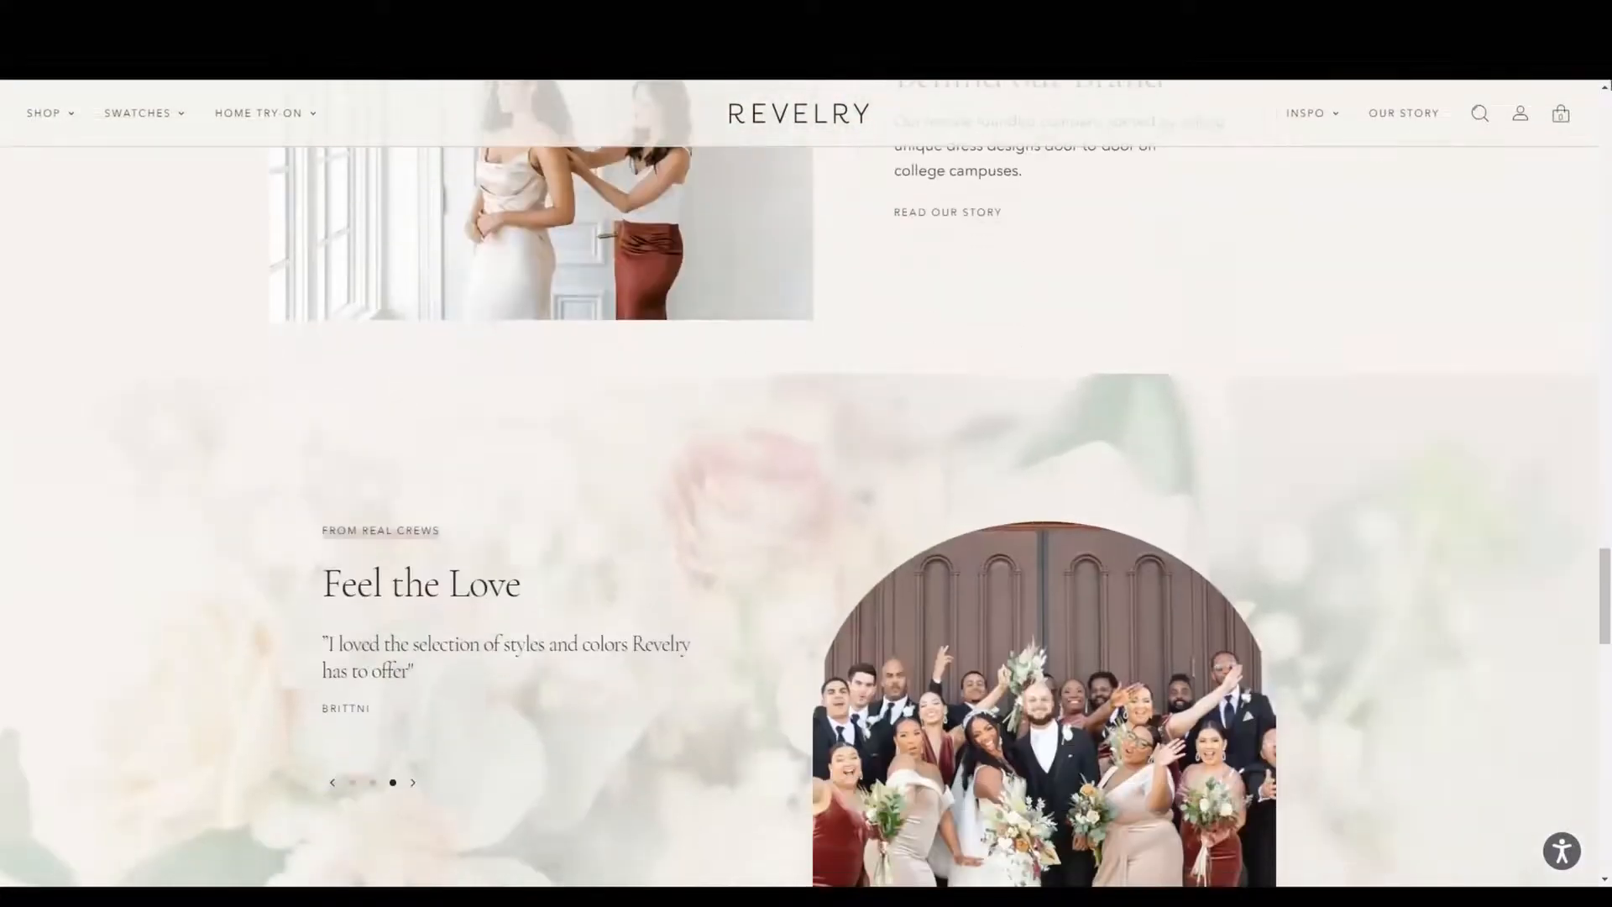
scroll(1257, 362, down, 15)
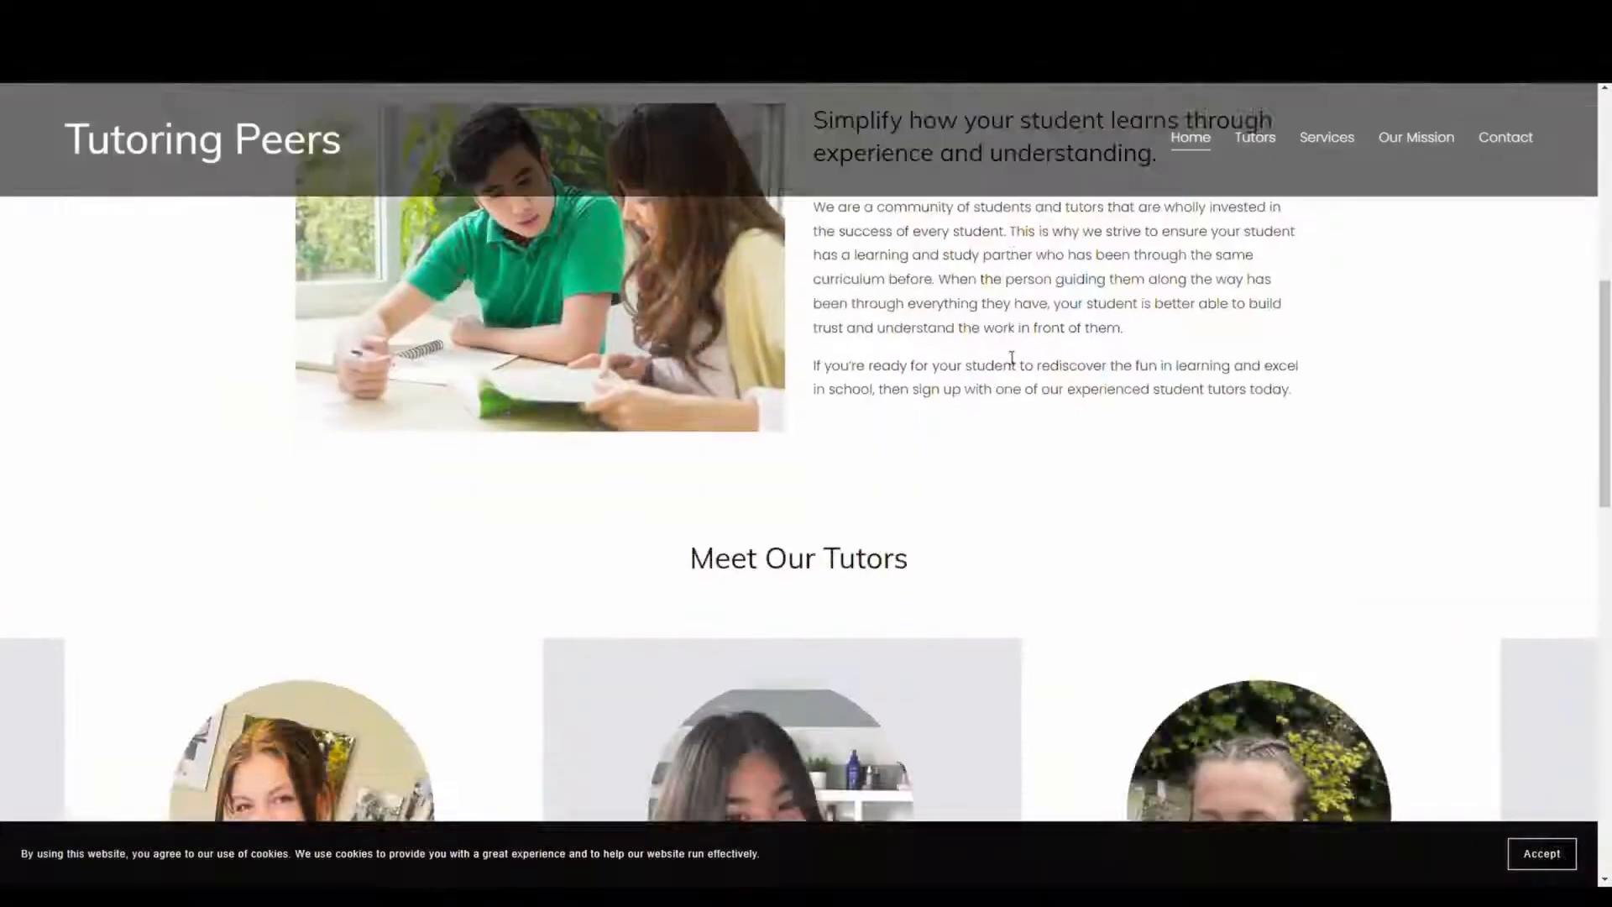
scroll(1014, 359, down, 10)
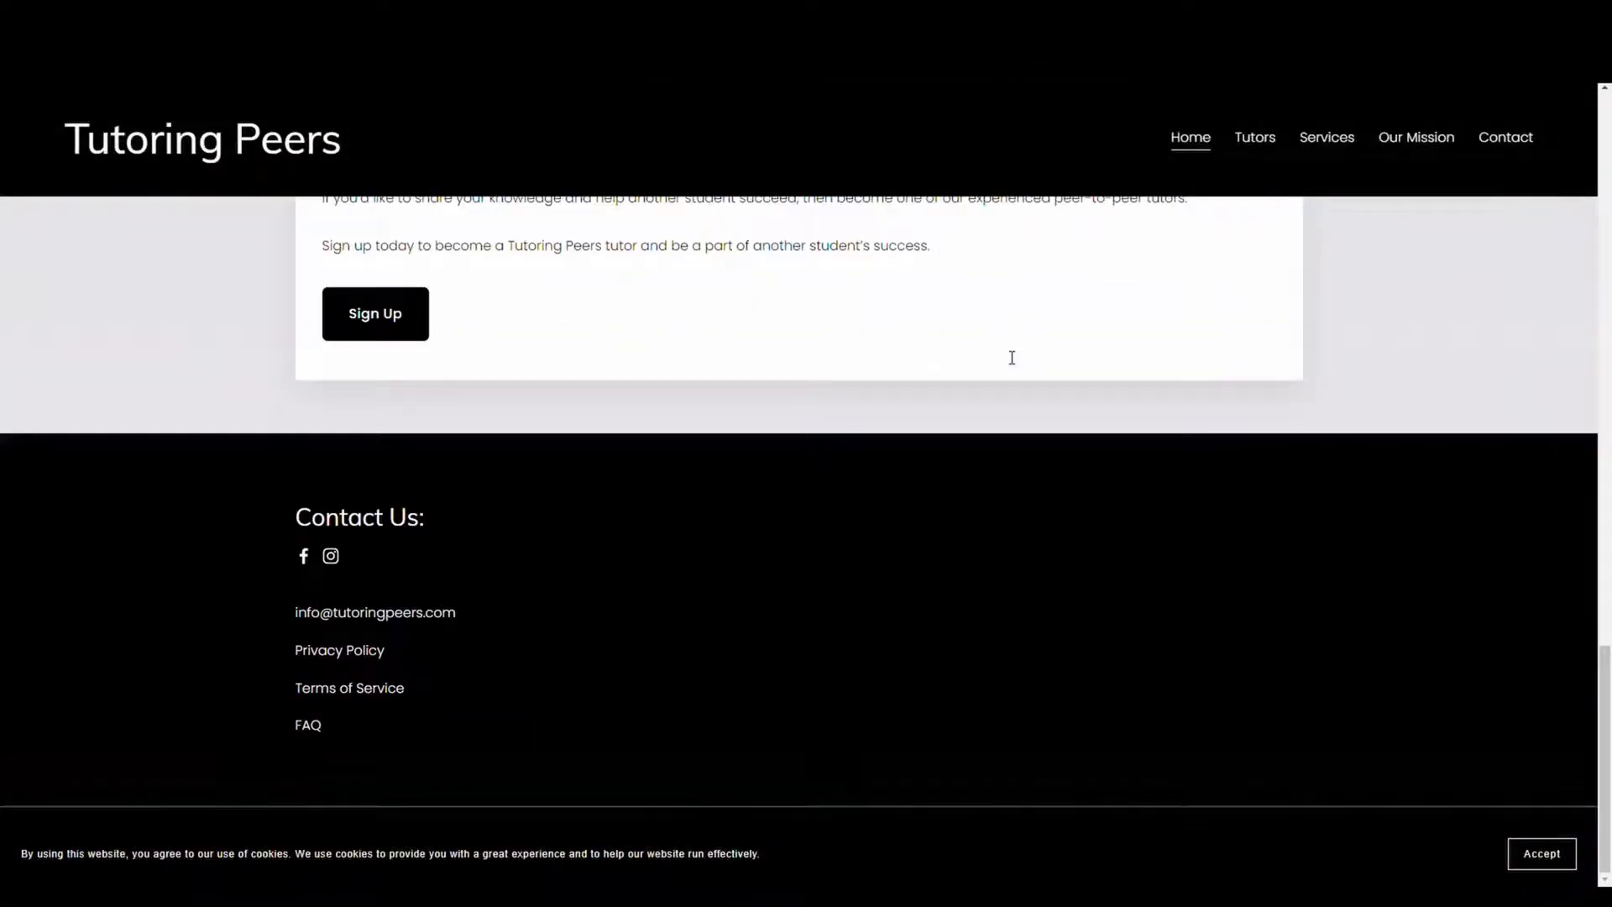
scroll(1012, 357, up, 10)
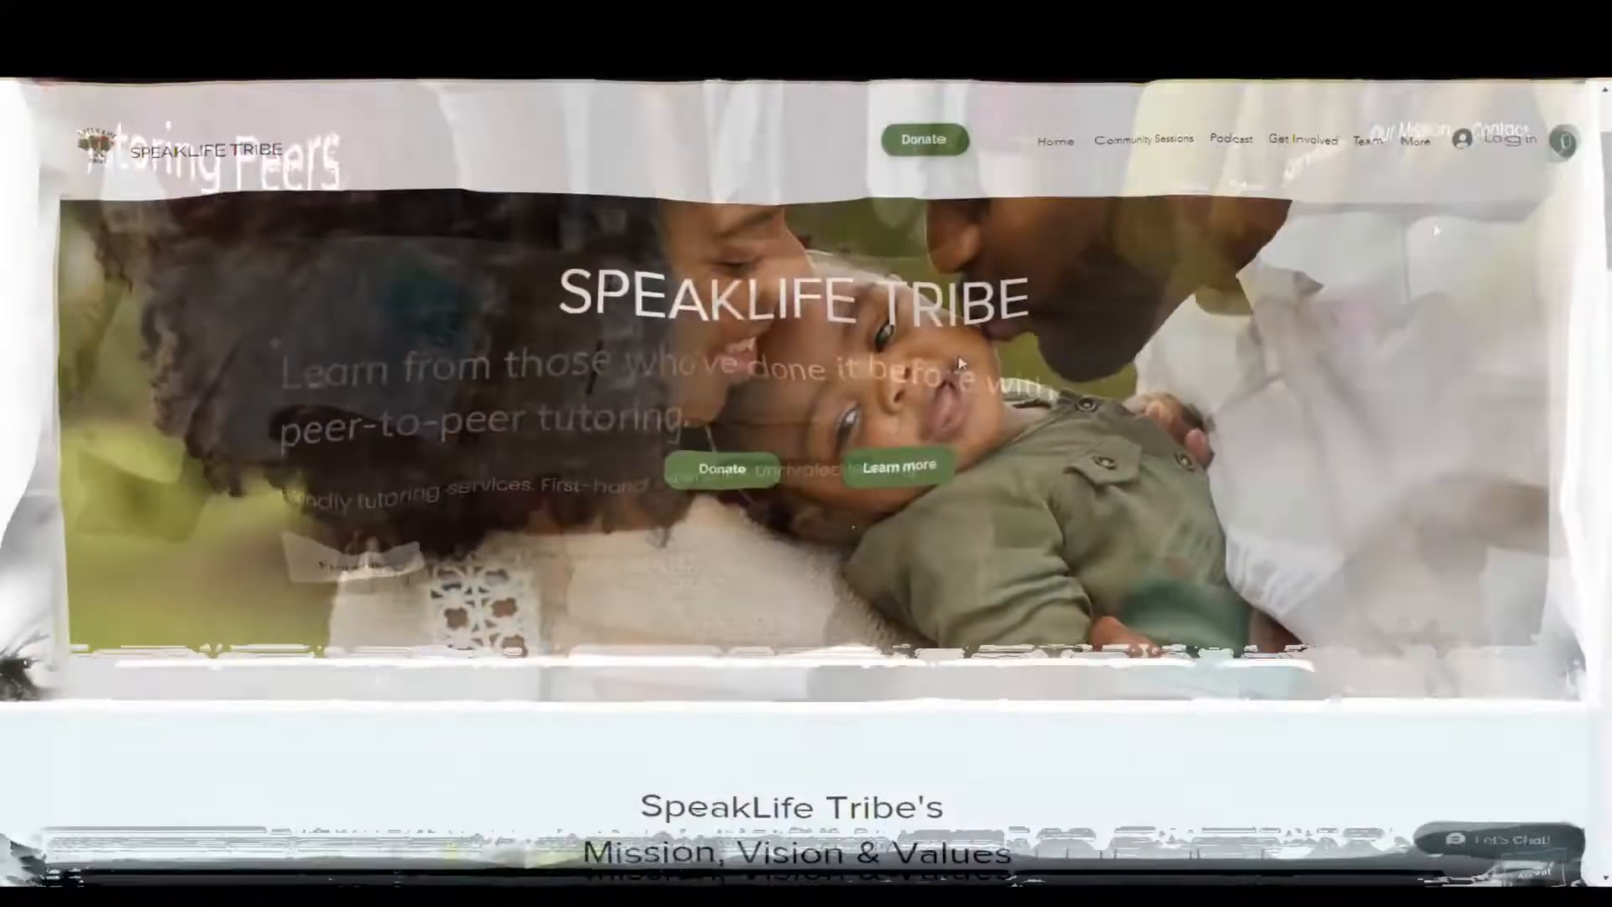
scroll(957, 359, down, 15)
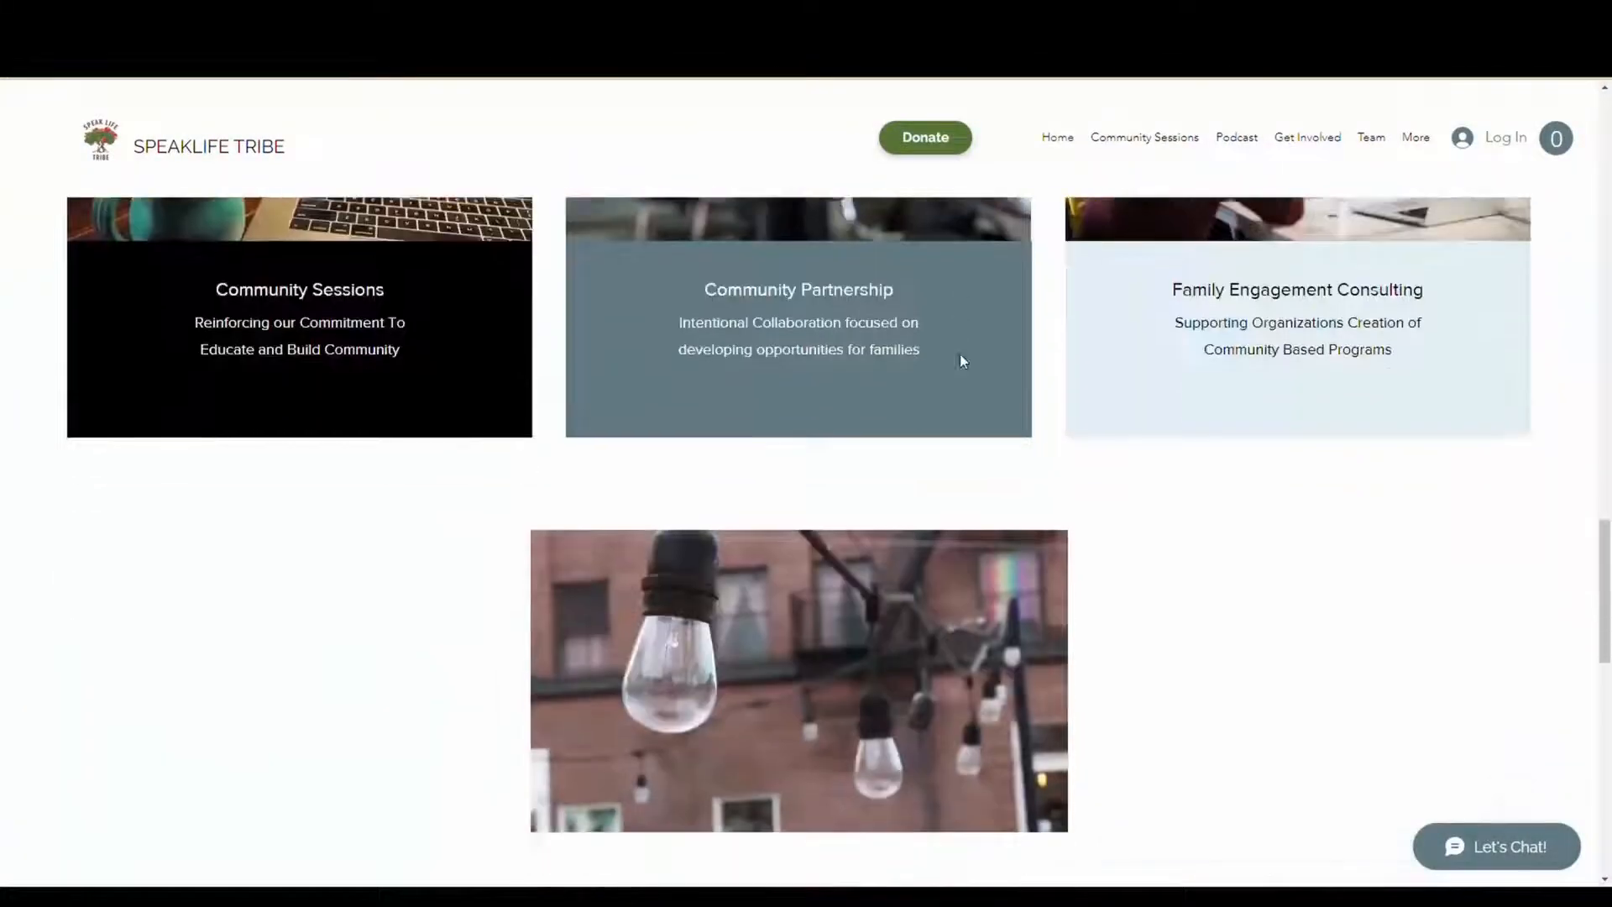
scroll(963, 361, down, 10)
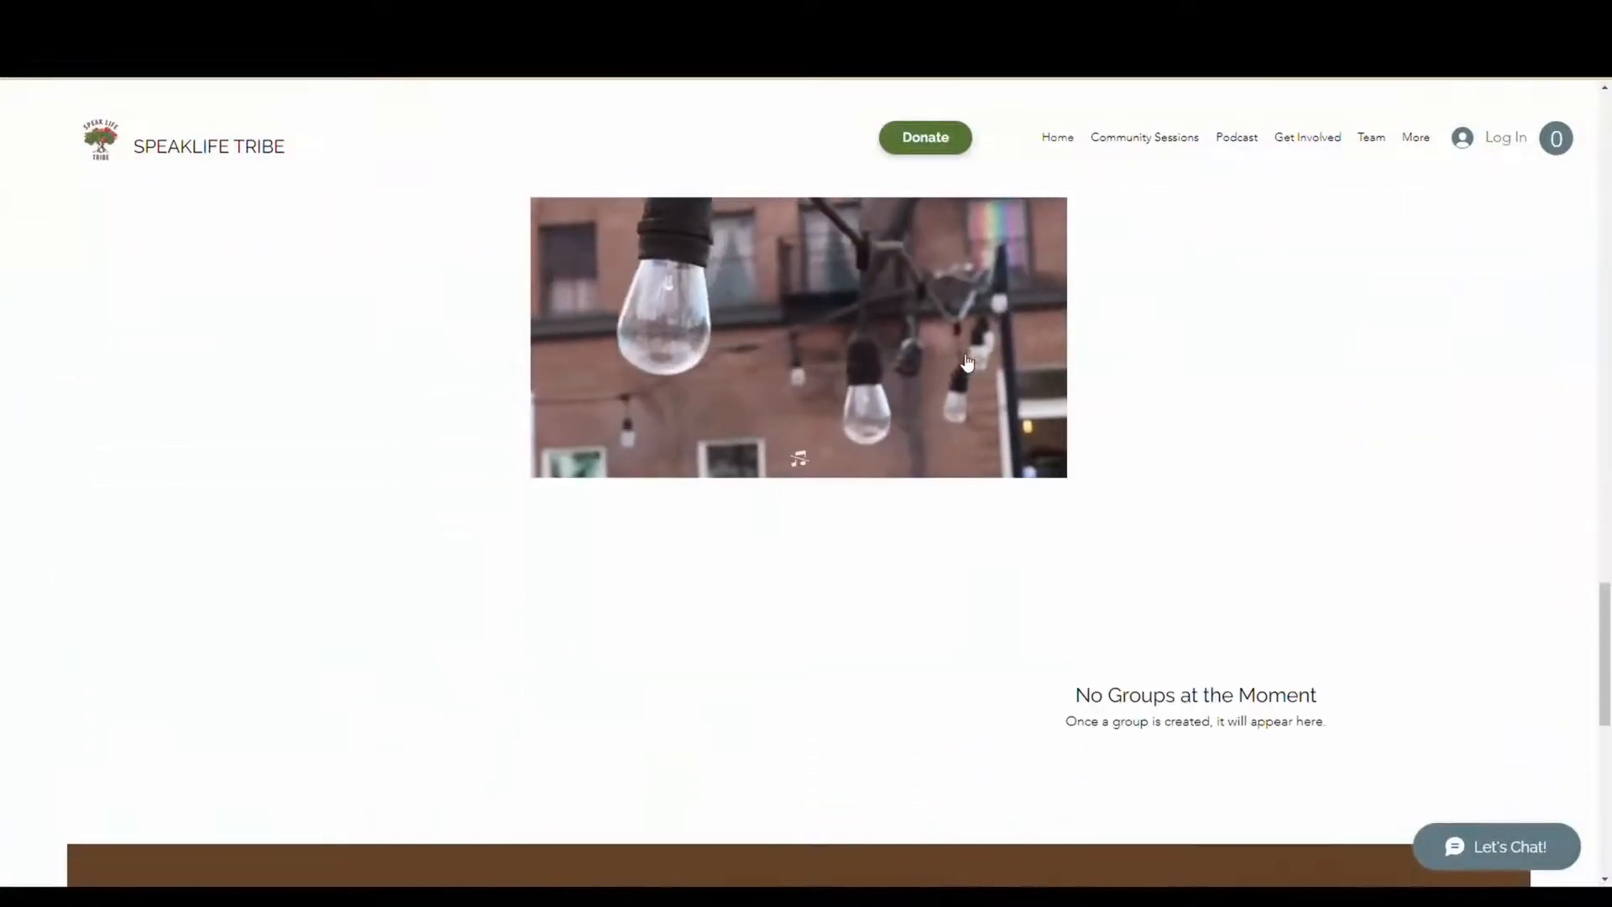
scroll(960, 355, down, 2)
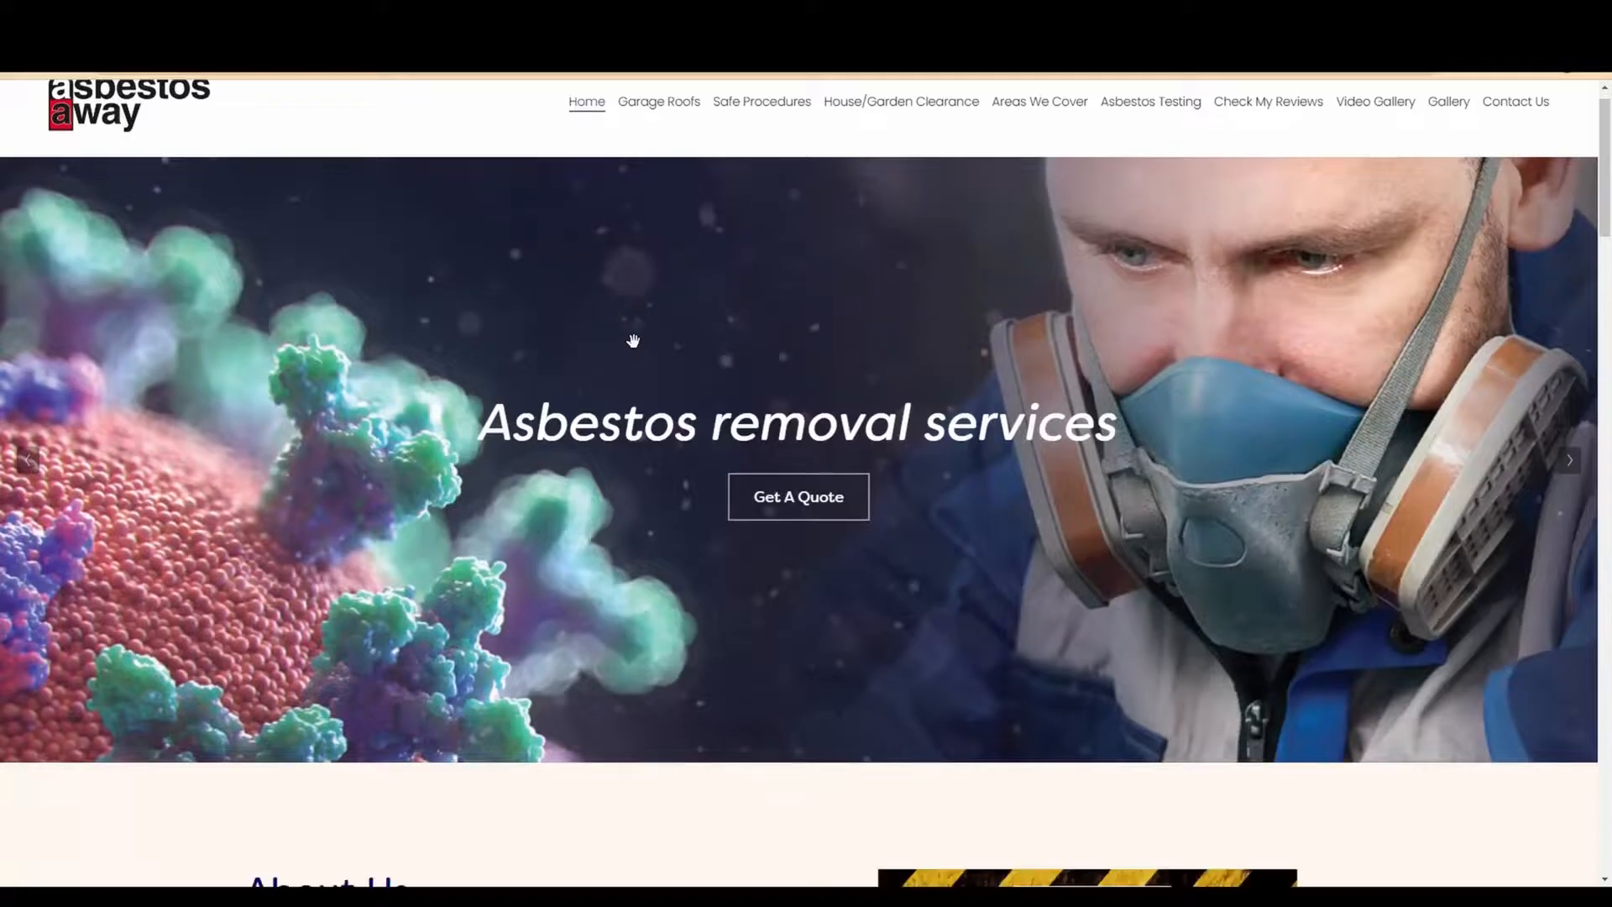
scroll(631, 342, down, 15)
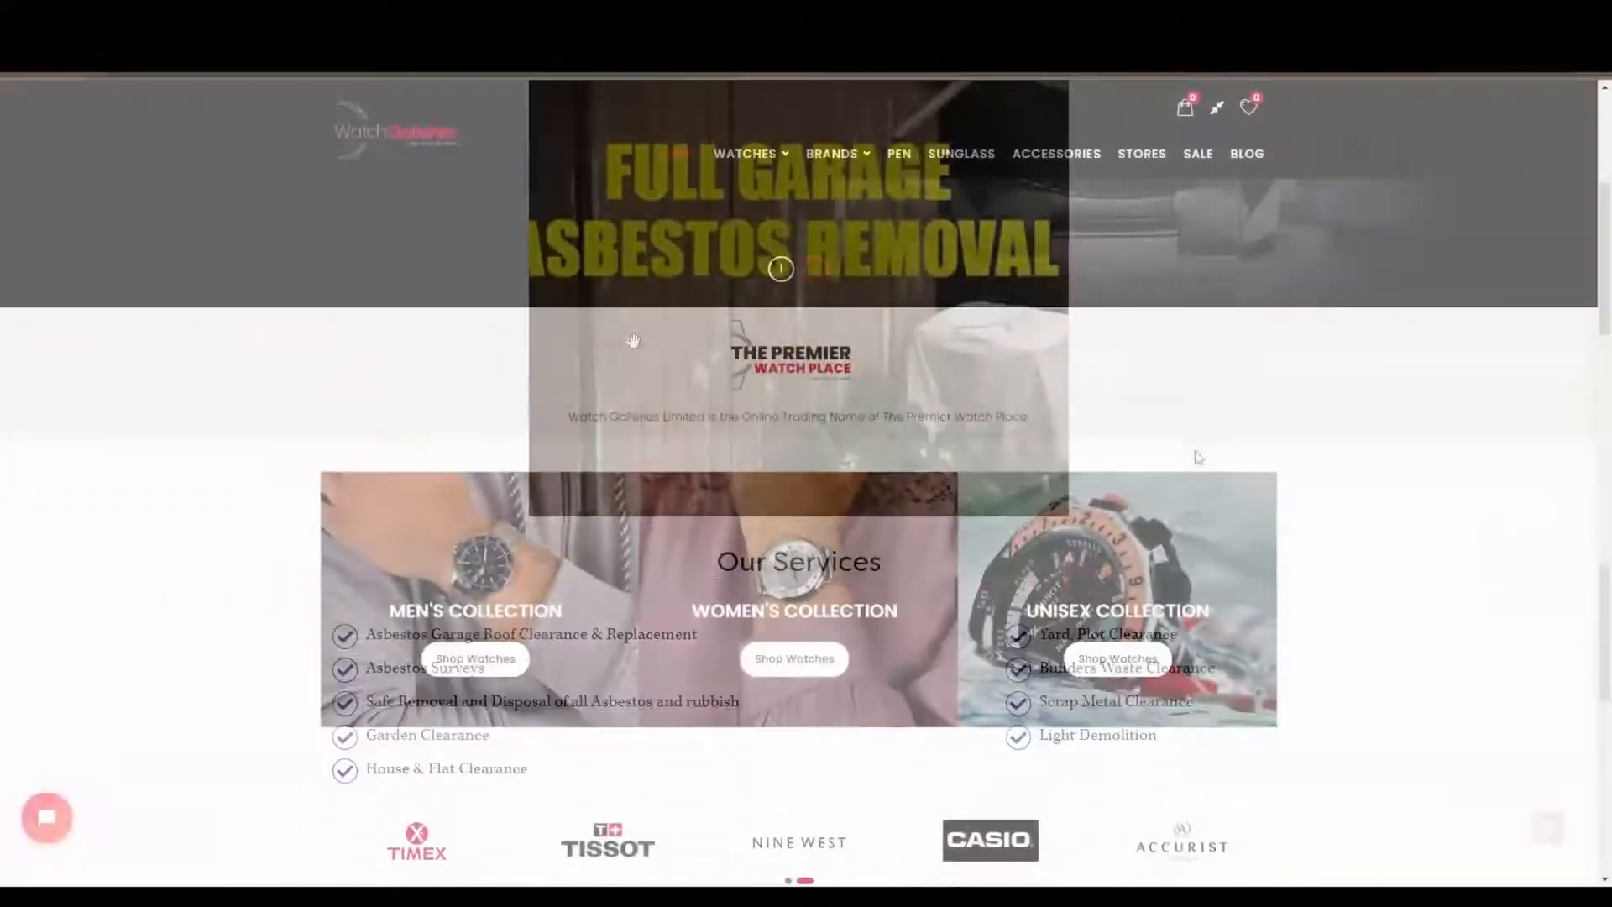
scroll(1196, 455, down, 15)
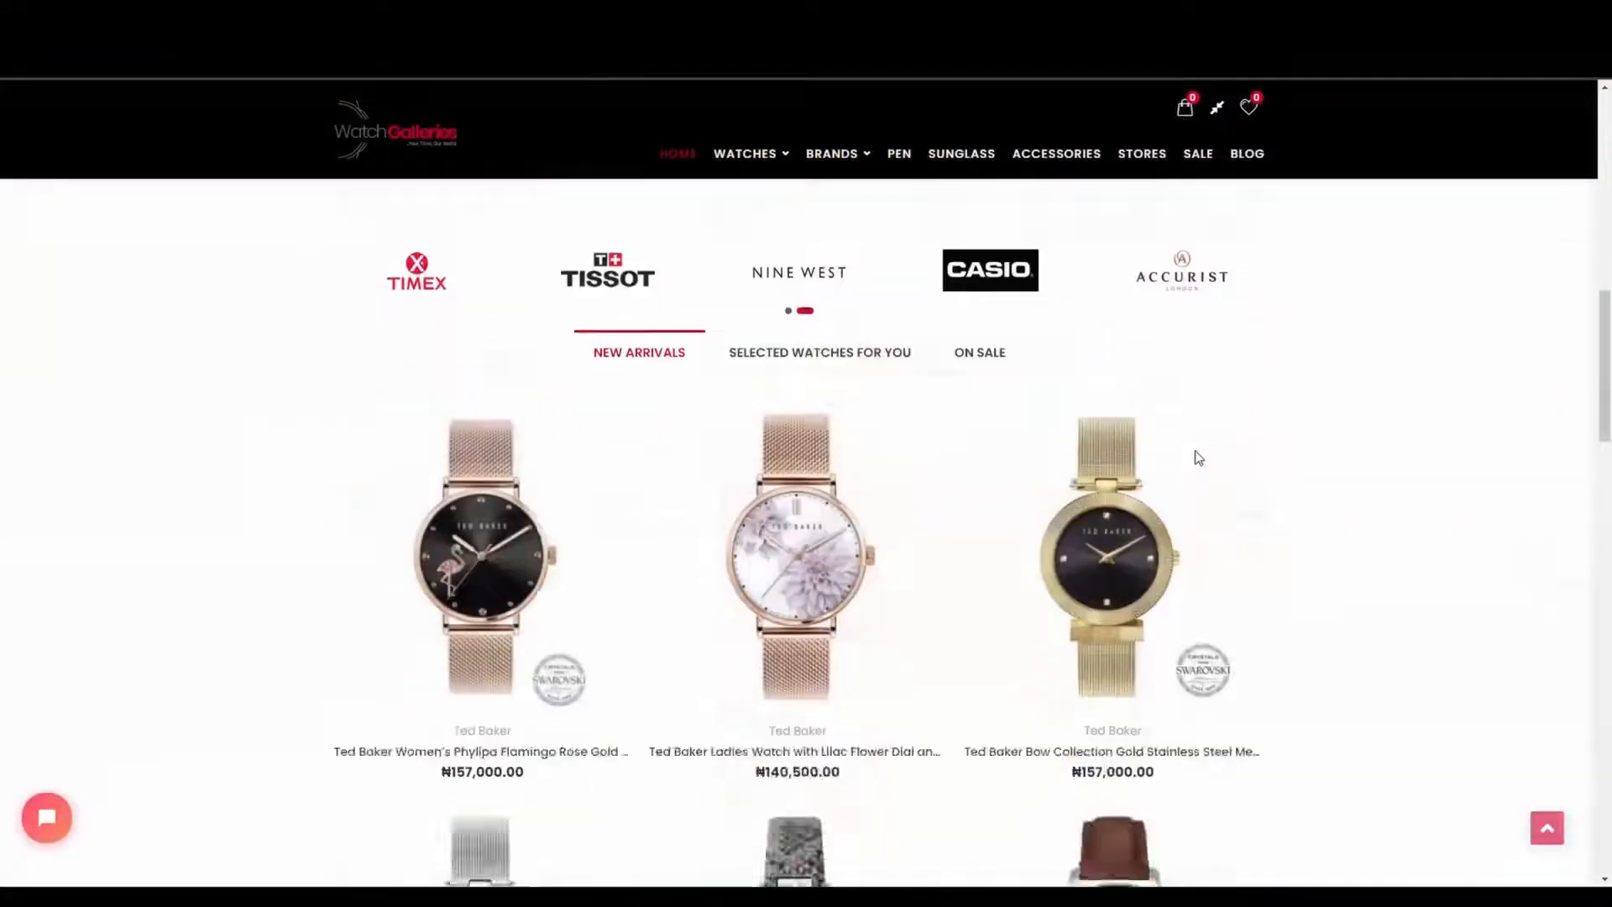
scroll(1196, 451, down, 10)
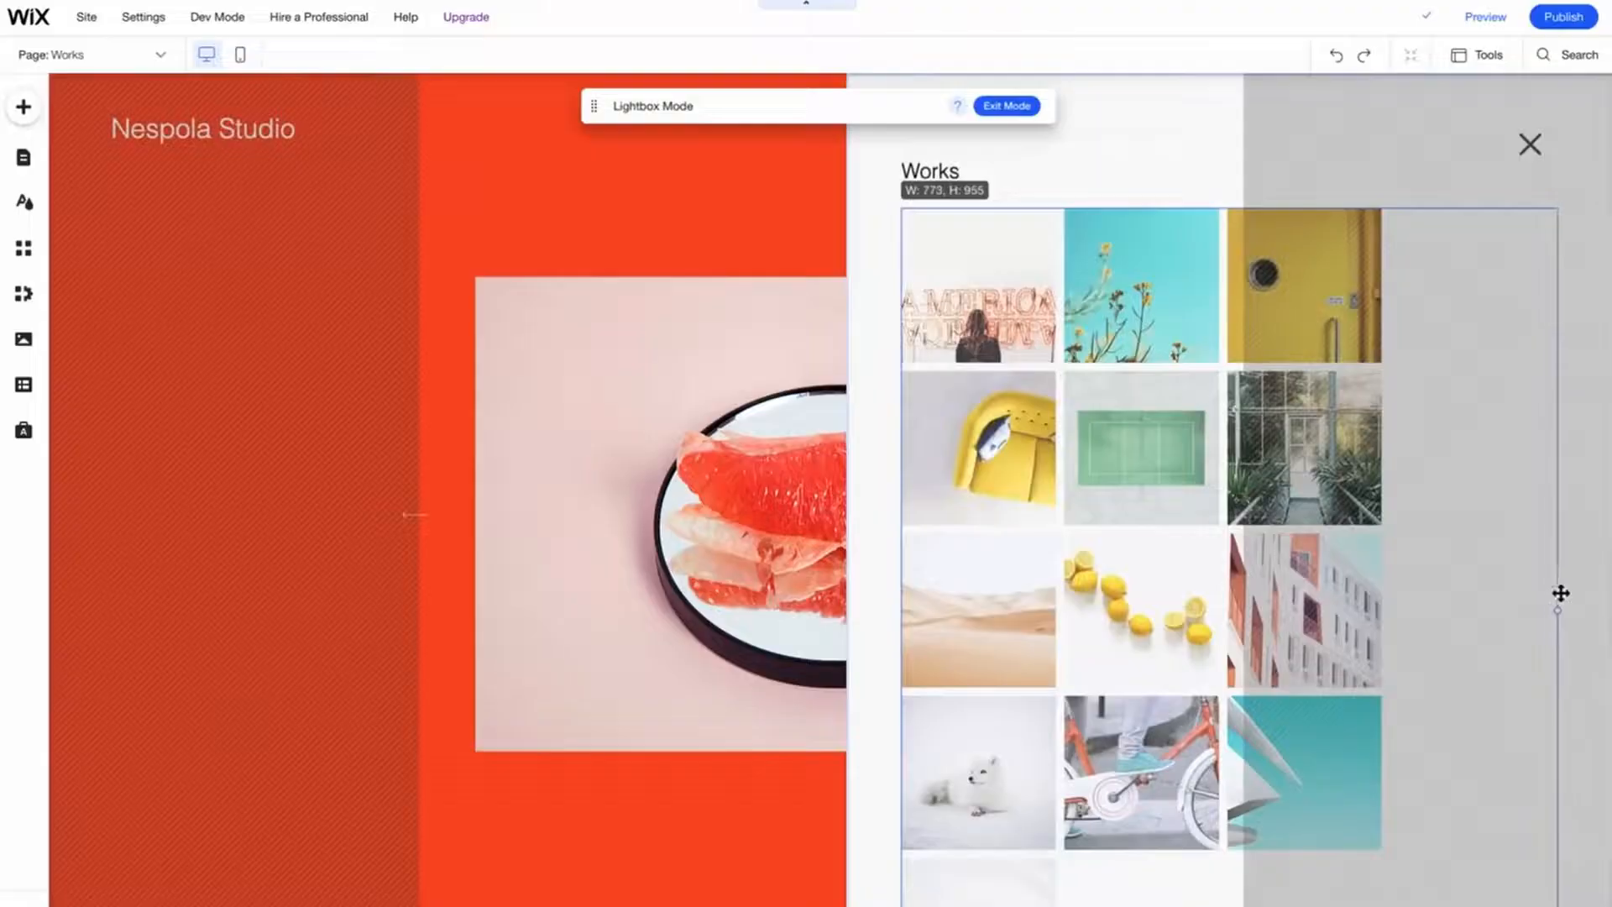
- Open the gallery's media organizer and delete all of its default images
click(1562, 592)
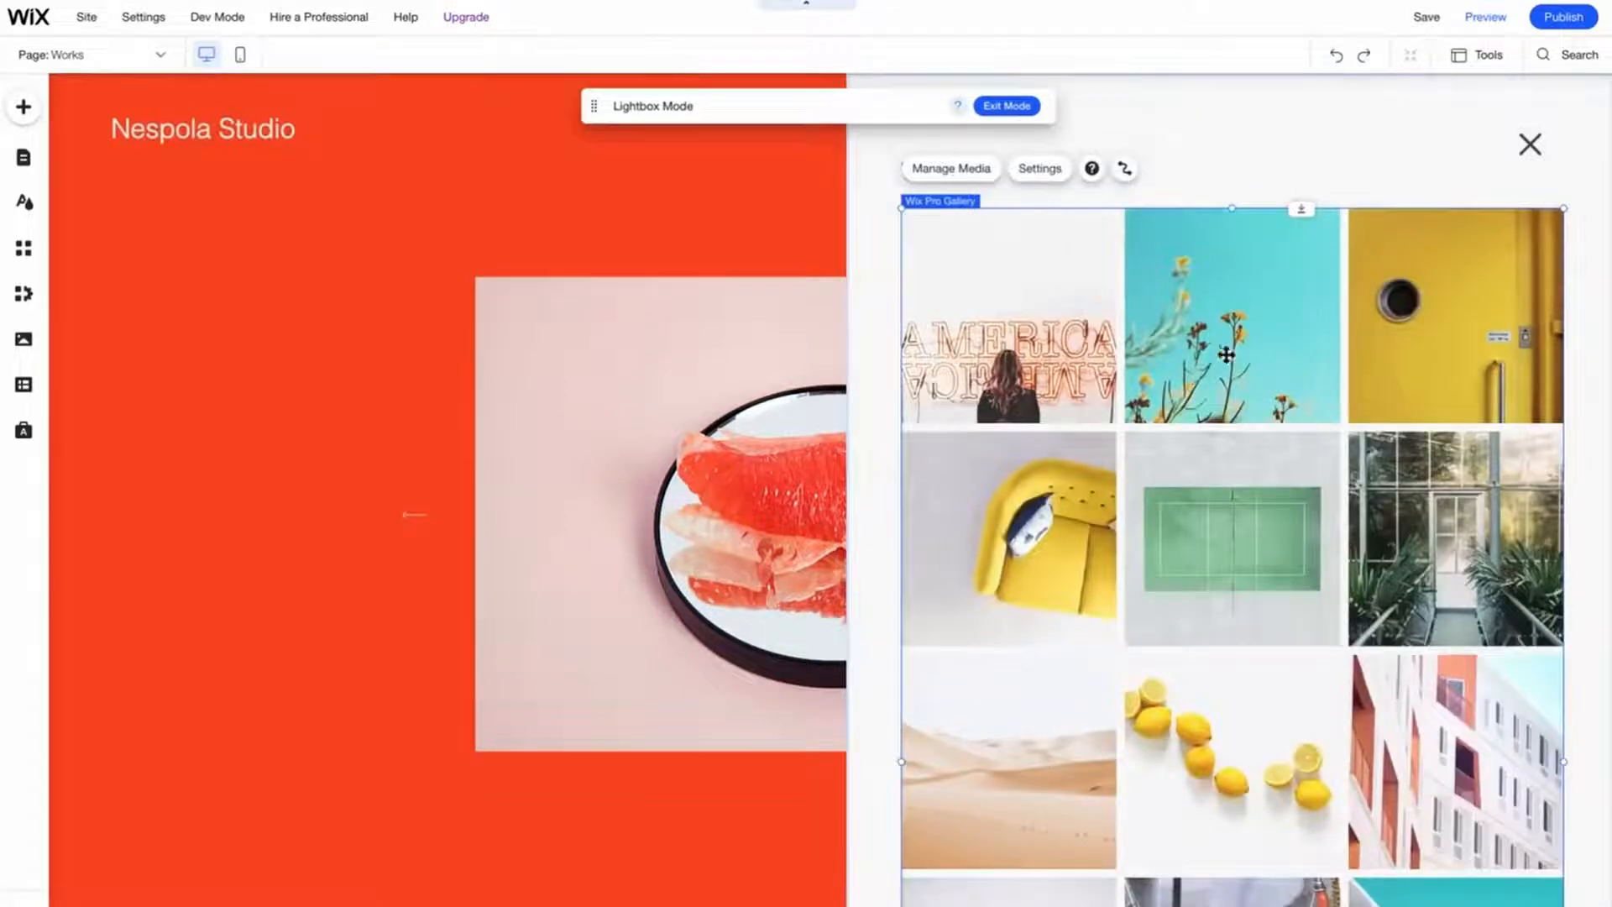
click(966, 172)
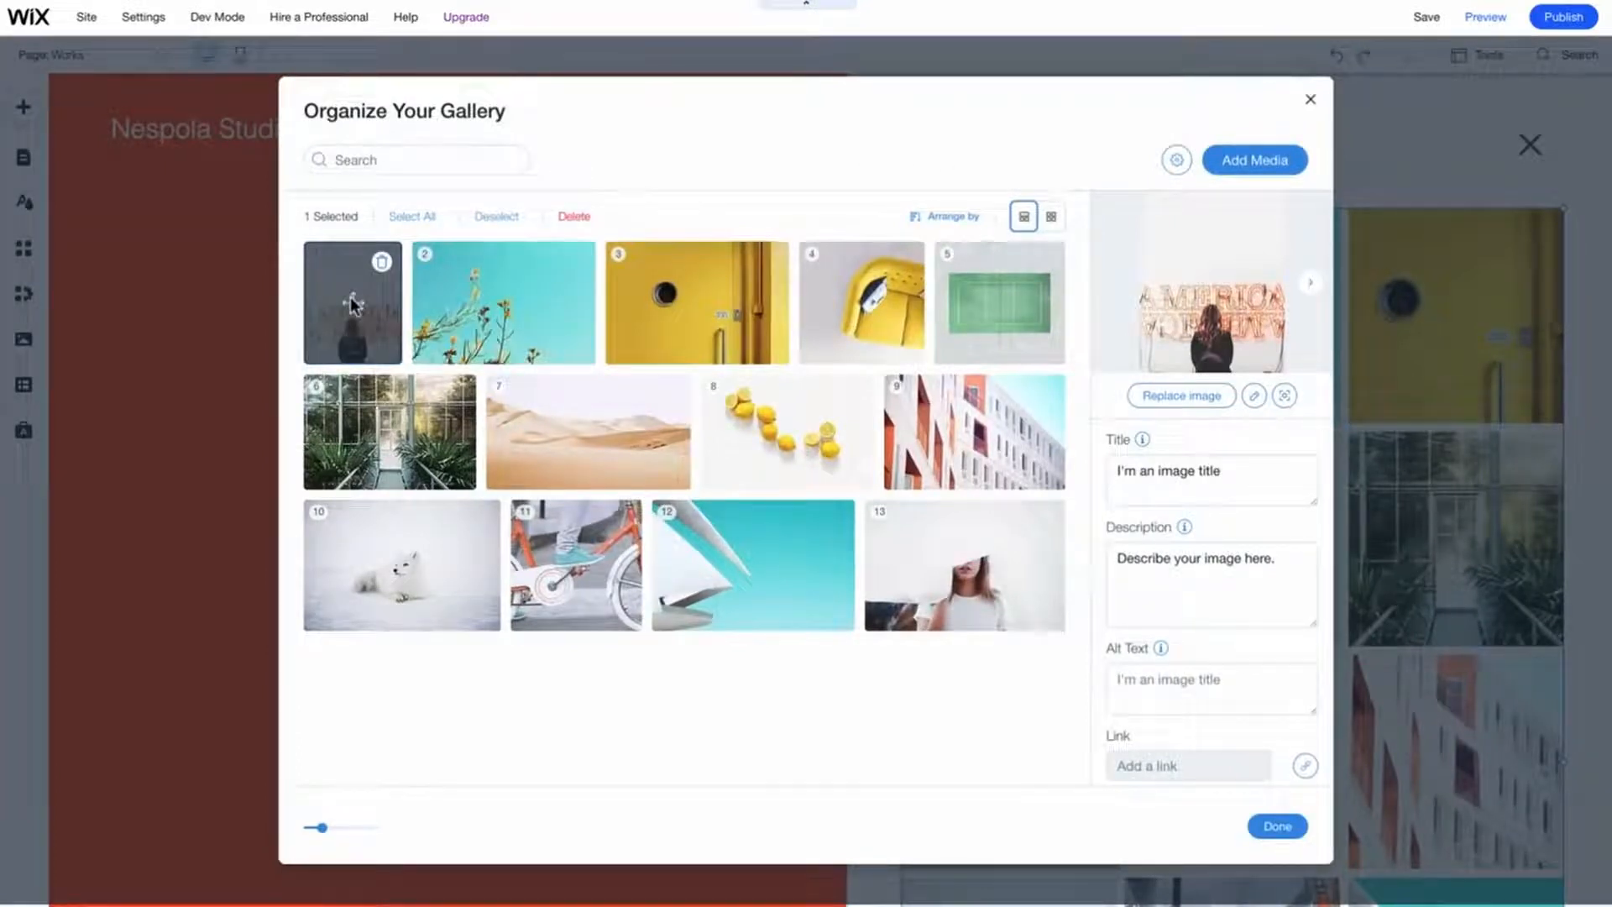
shift+click(924, 569)
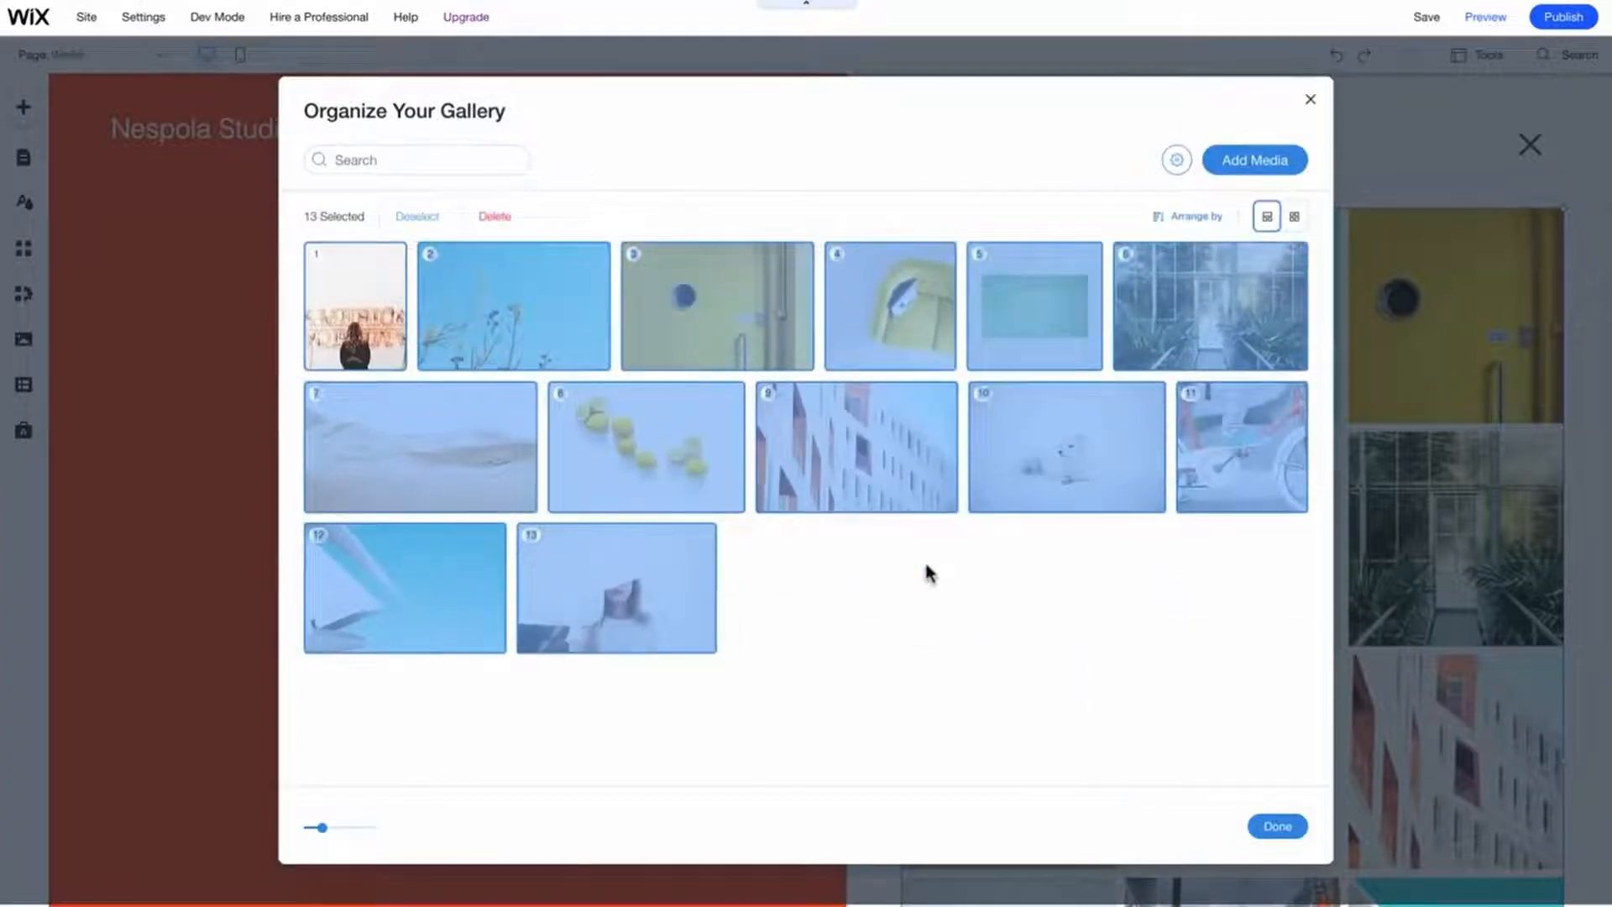
click(494, 219)
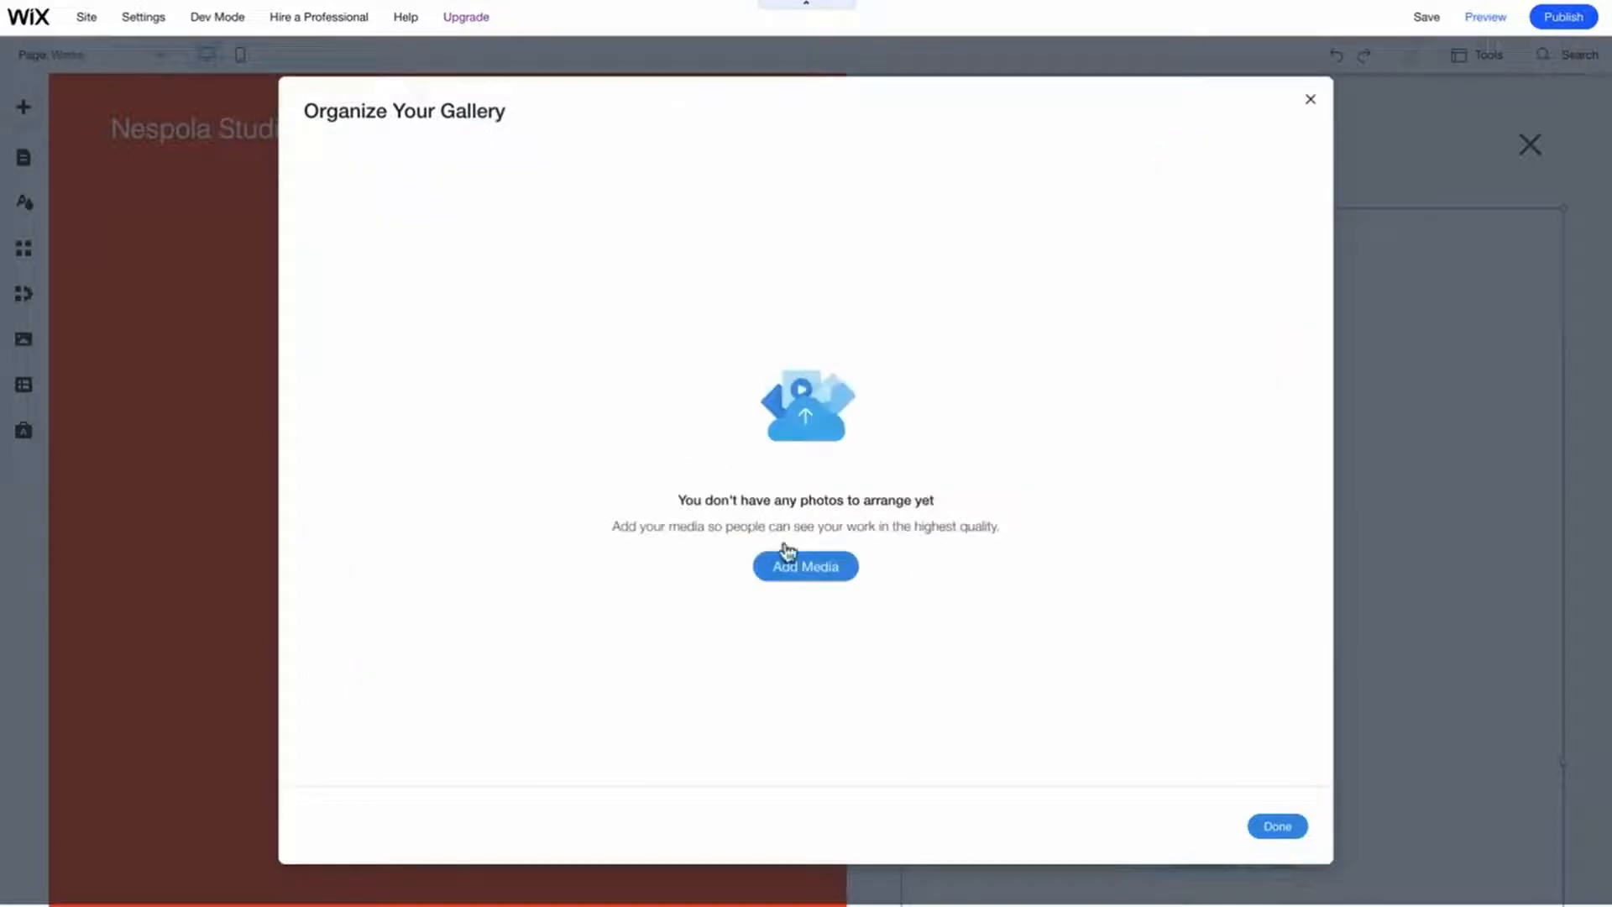
- Add all eight images from the site files to the gallery
click(806, 571)
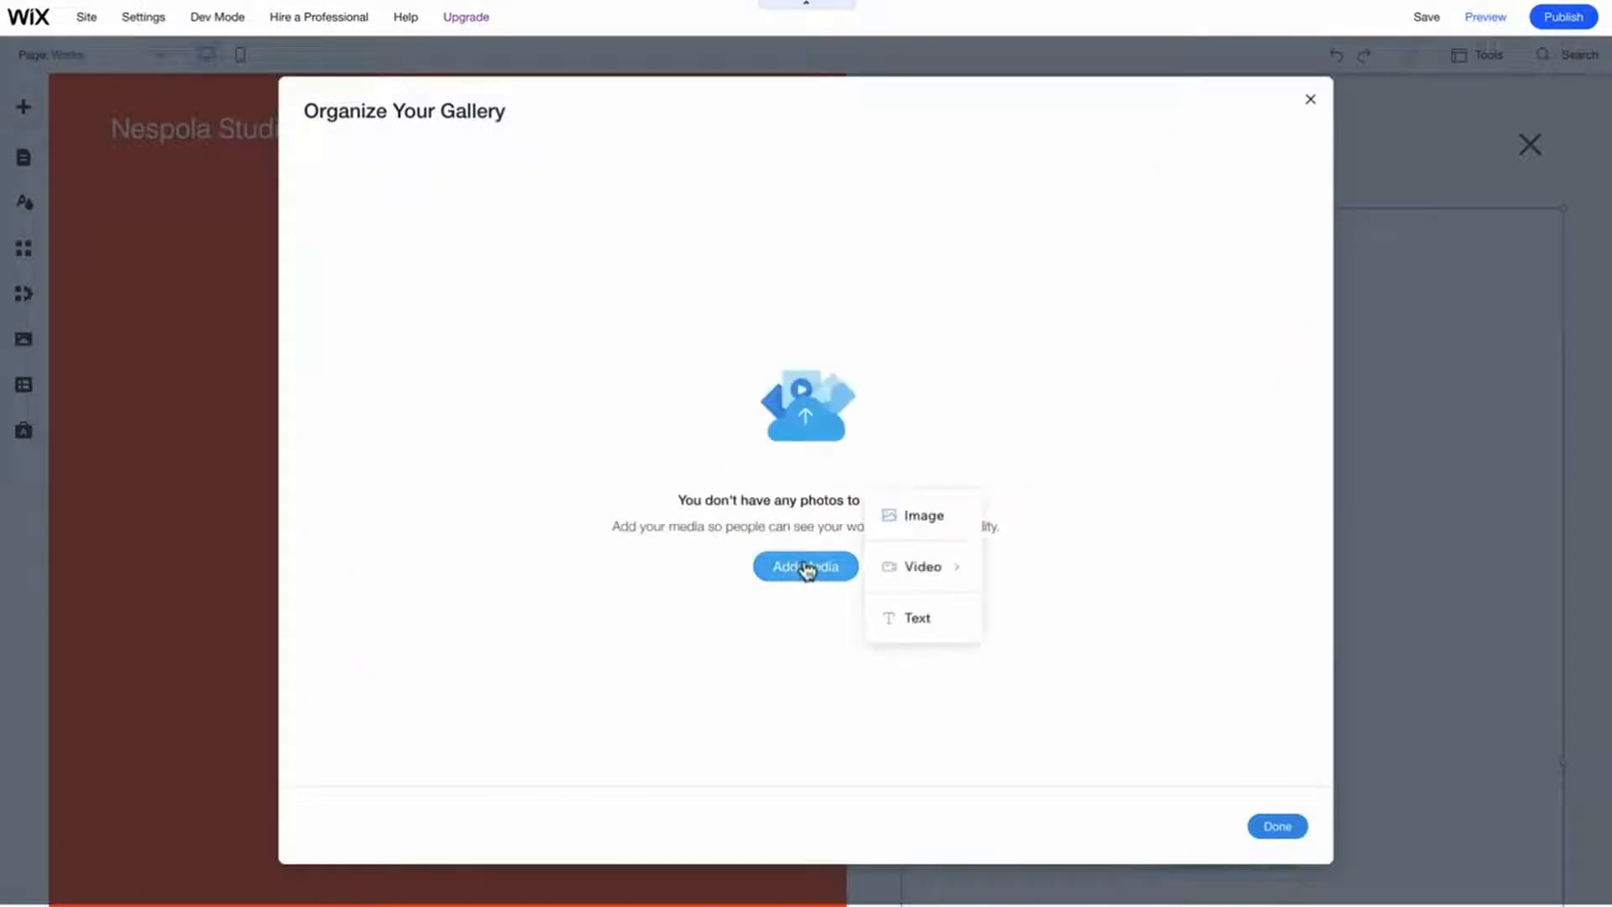
click(906, 527)
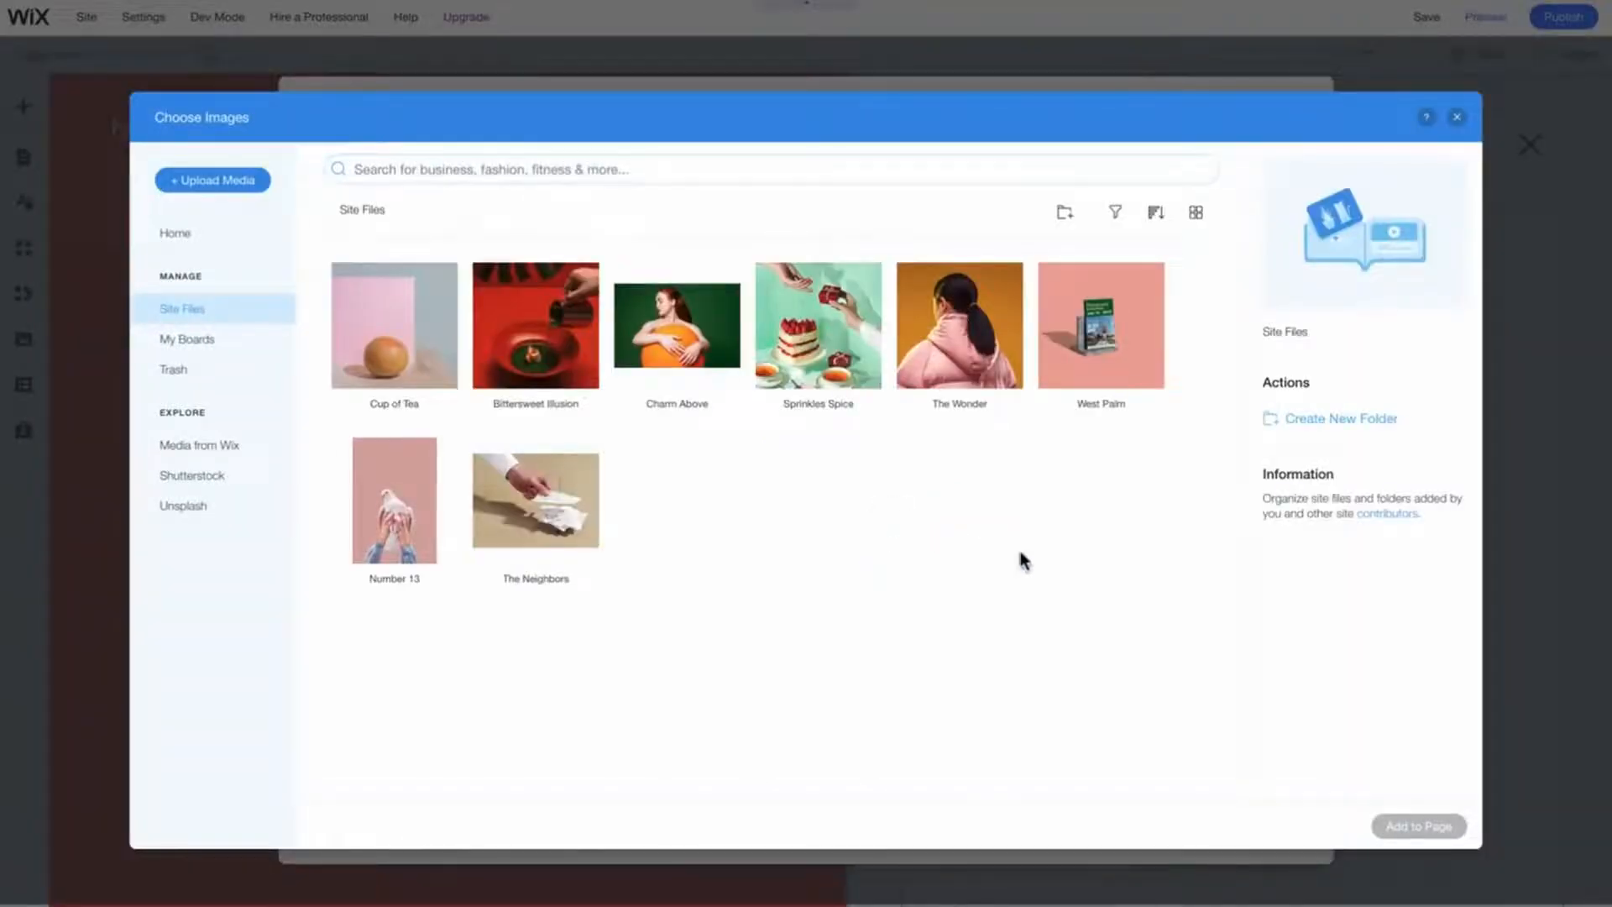
drag(1167, 594, 341, 283)
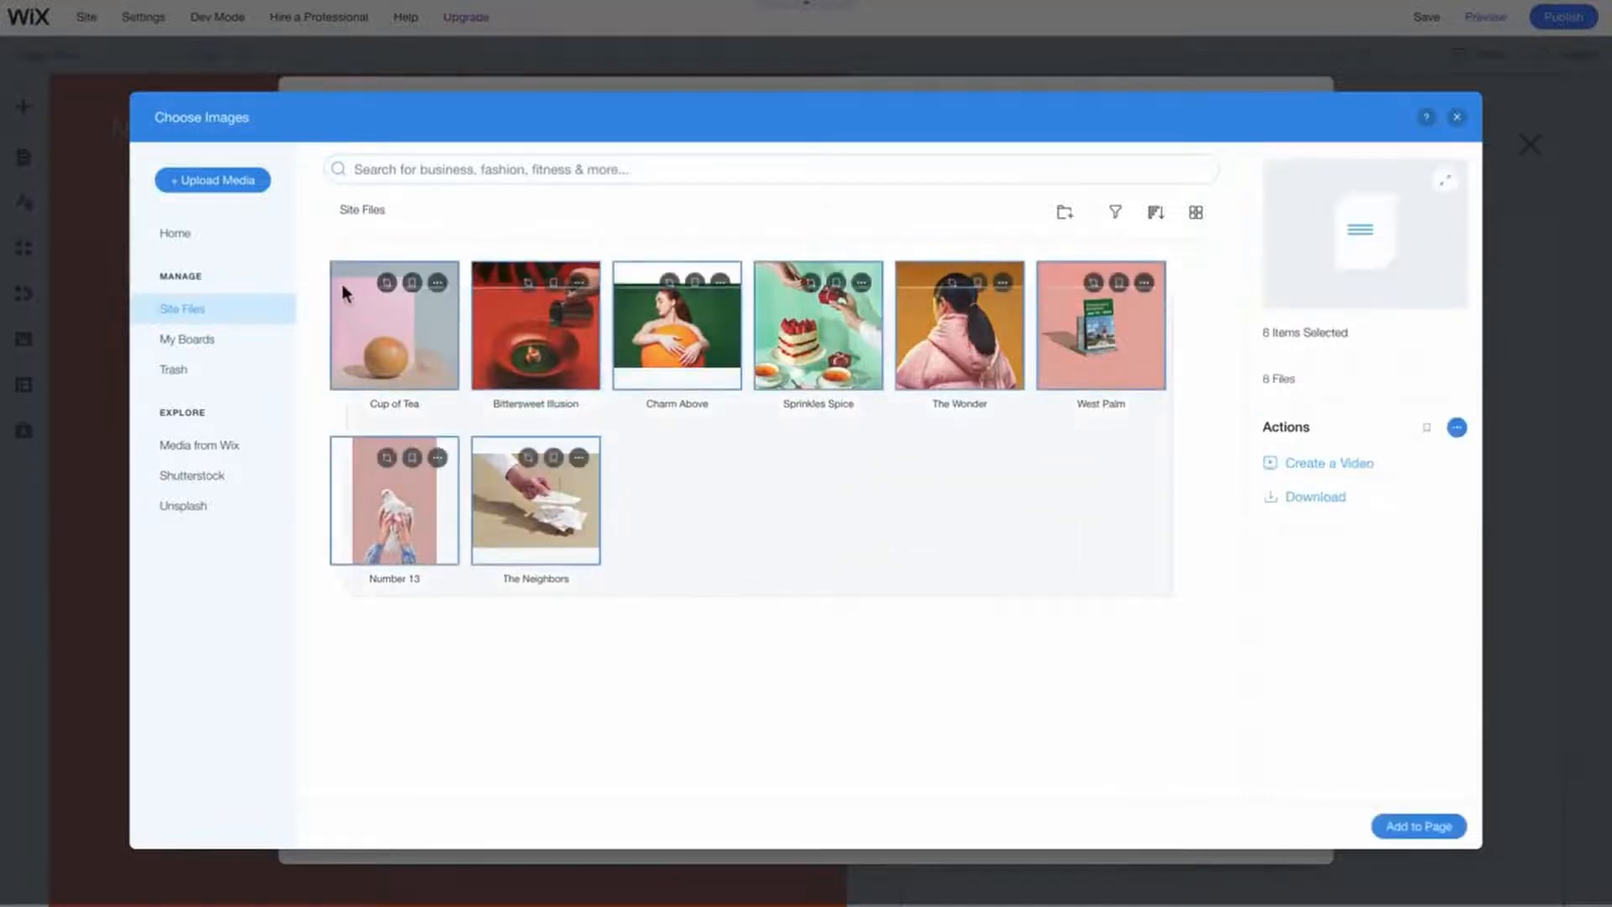
click(1419, 826)
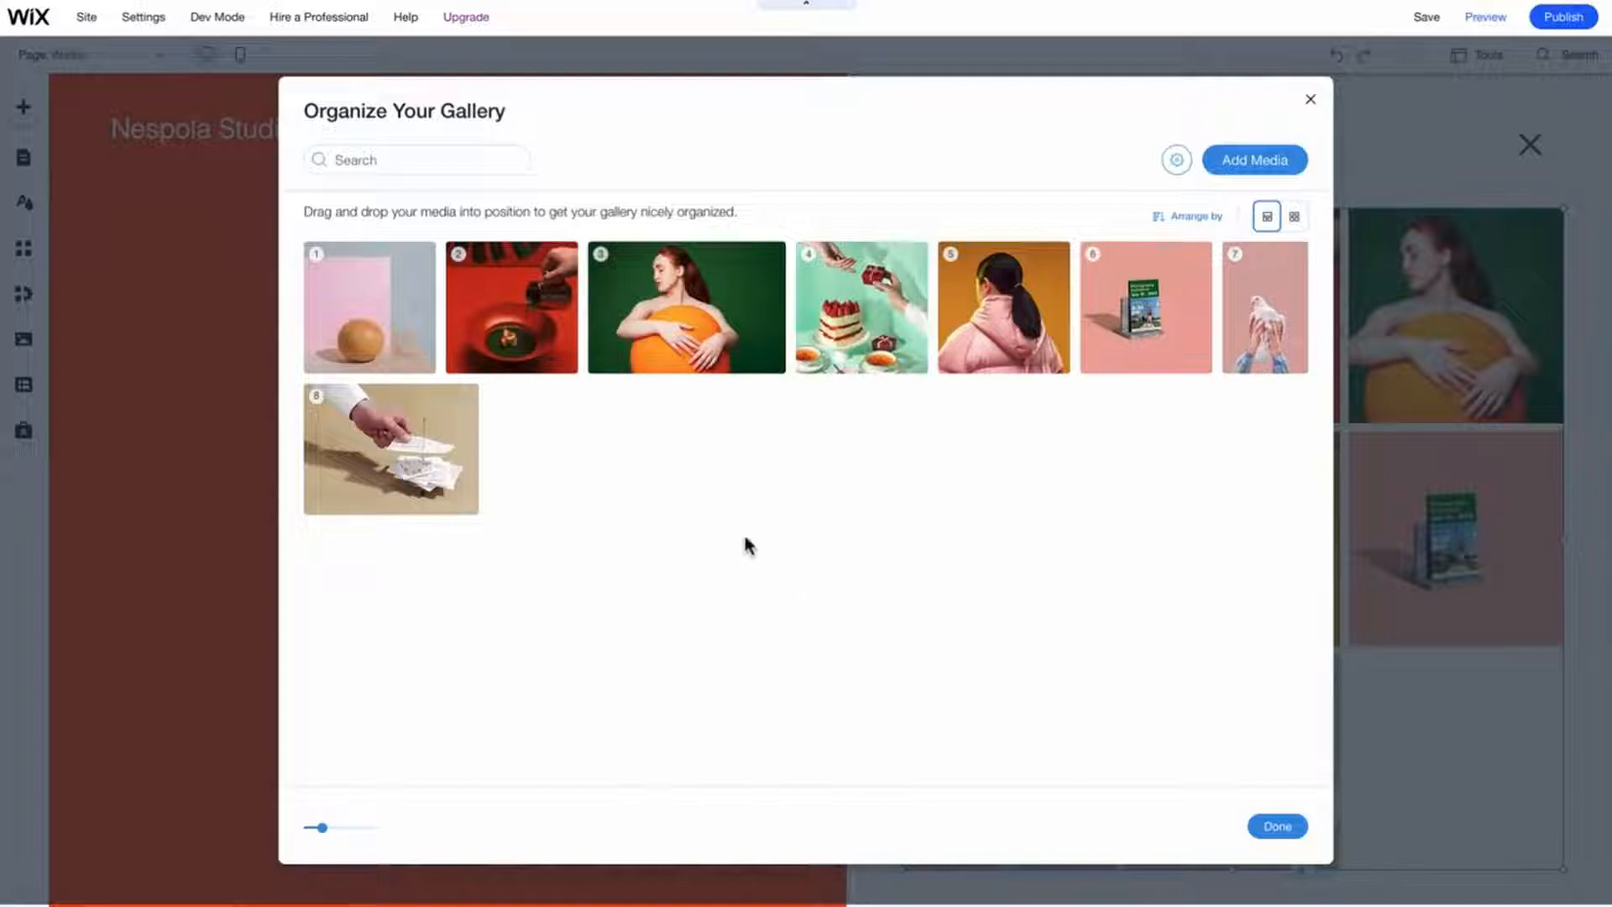
- Link the Cup of Tea image to the Cup of Tea page, opening in the current window
click(375, 319)
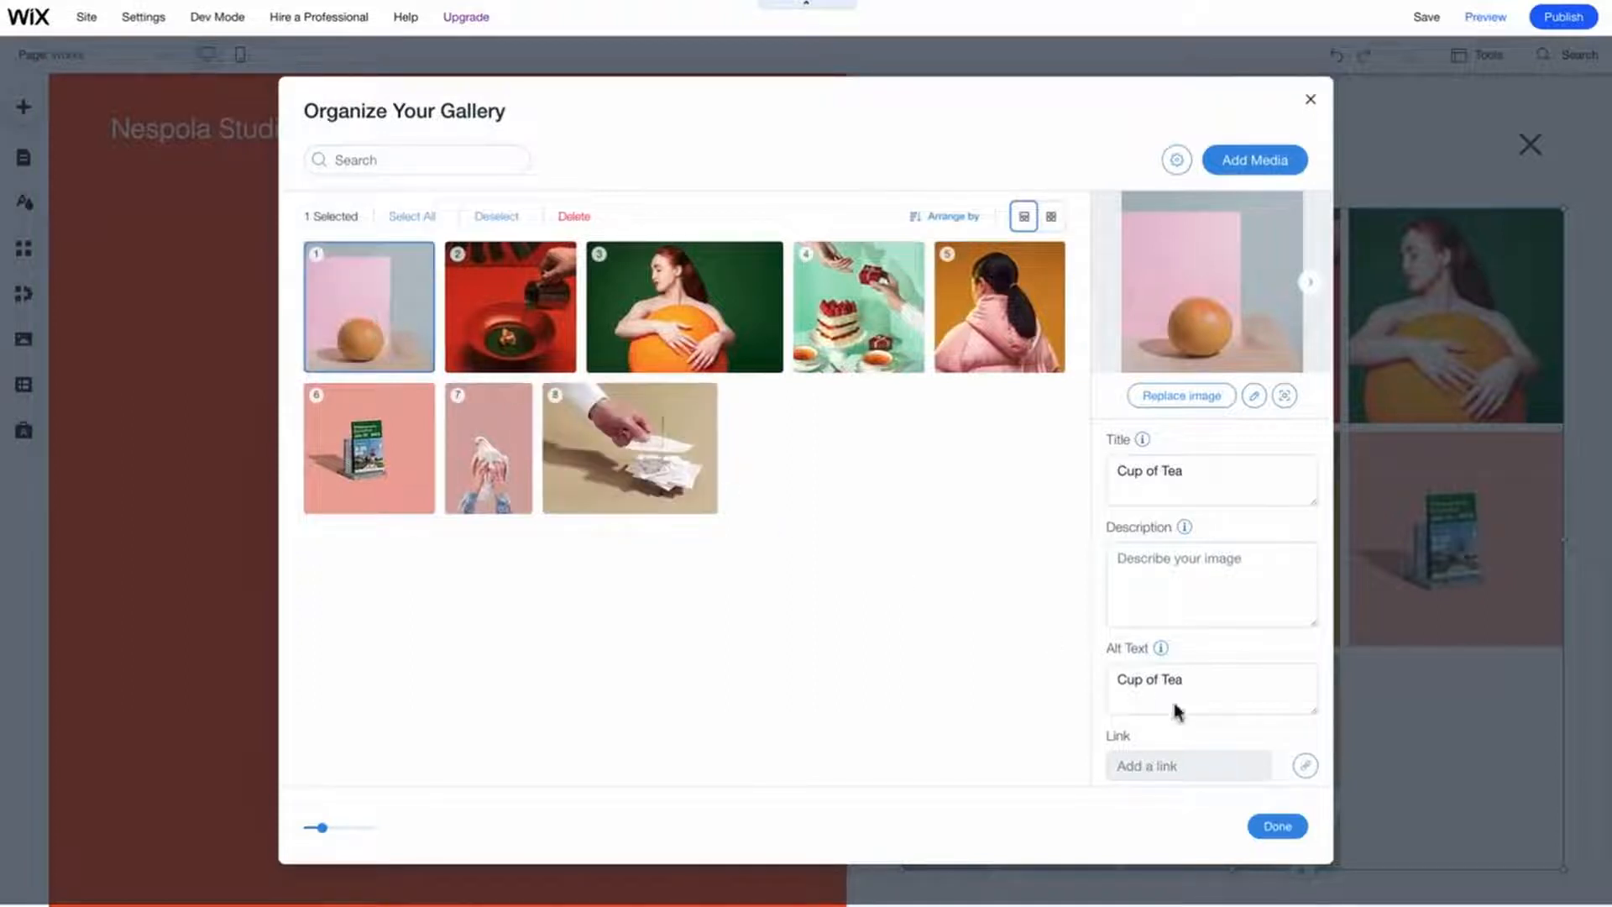
click(1304, 765)
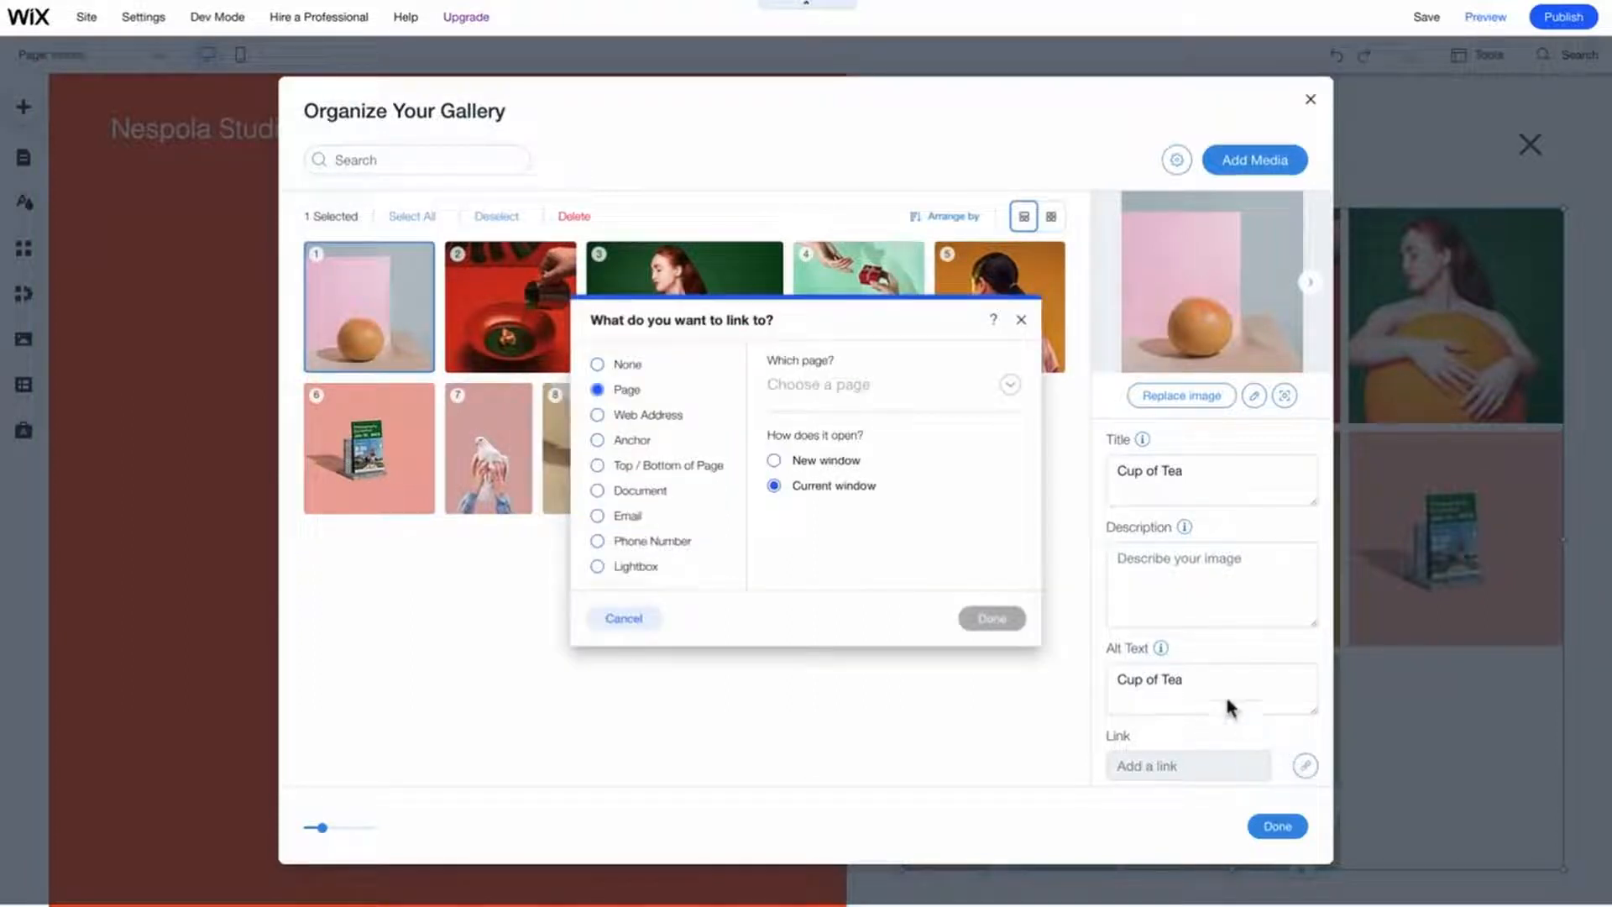
click(865, 391)
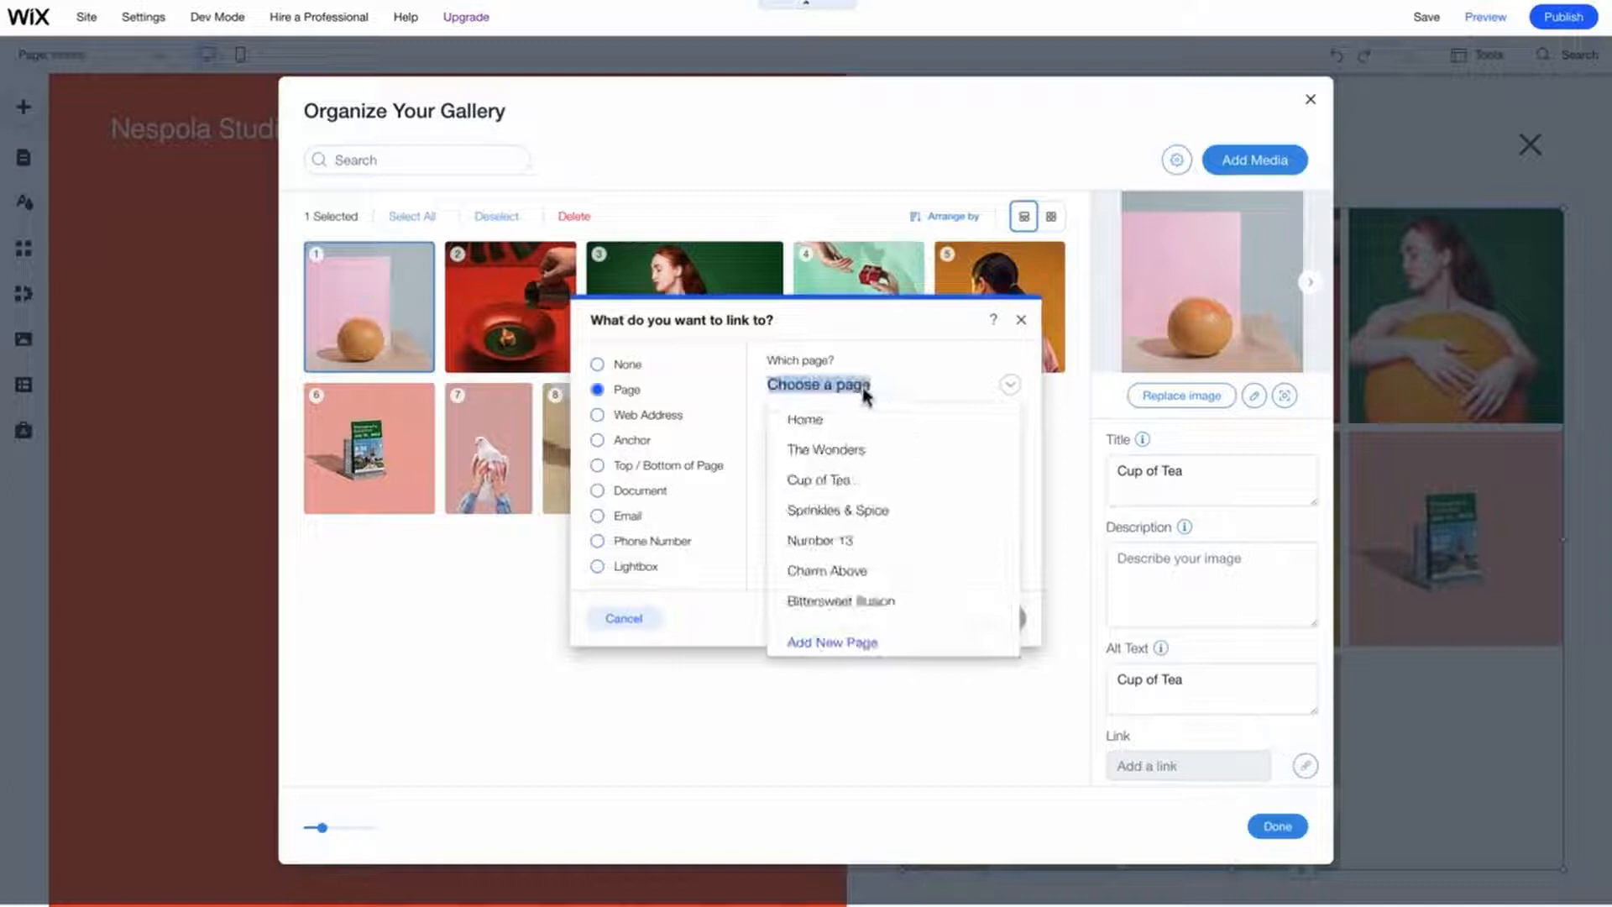
click(874, 480)
click(992, 619)
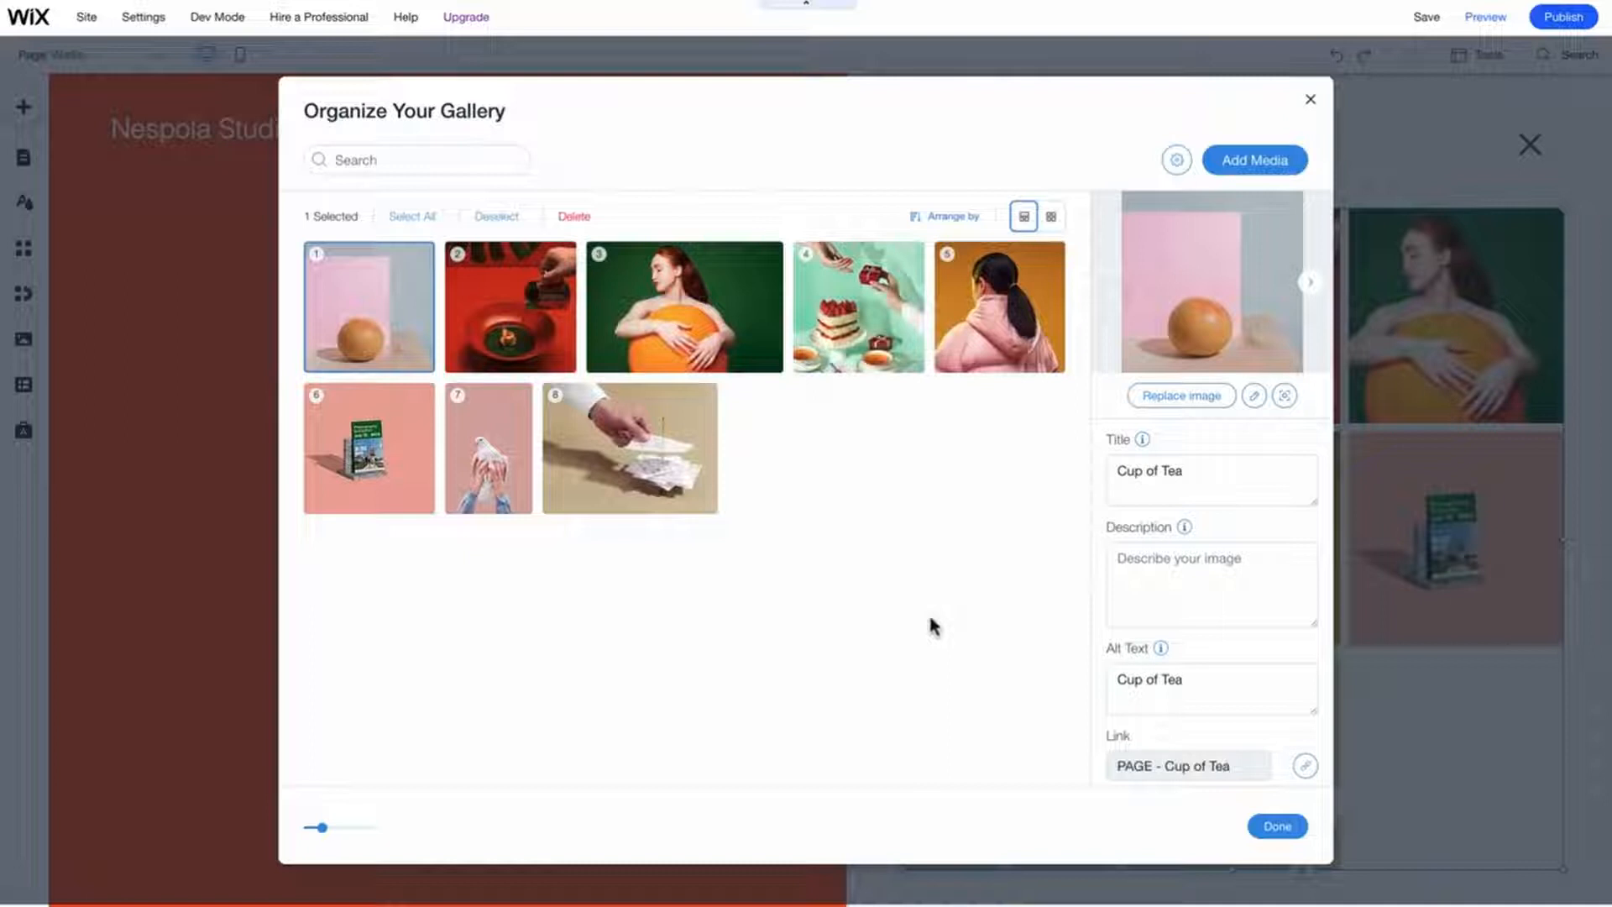
- Move the Charm Above image into second position and close the gallery organizer
drag(683, 303, 543, 310)
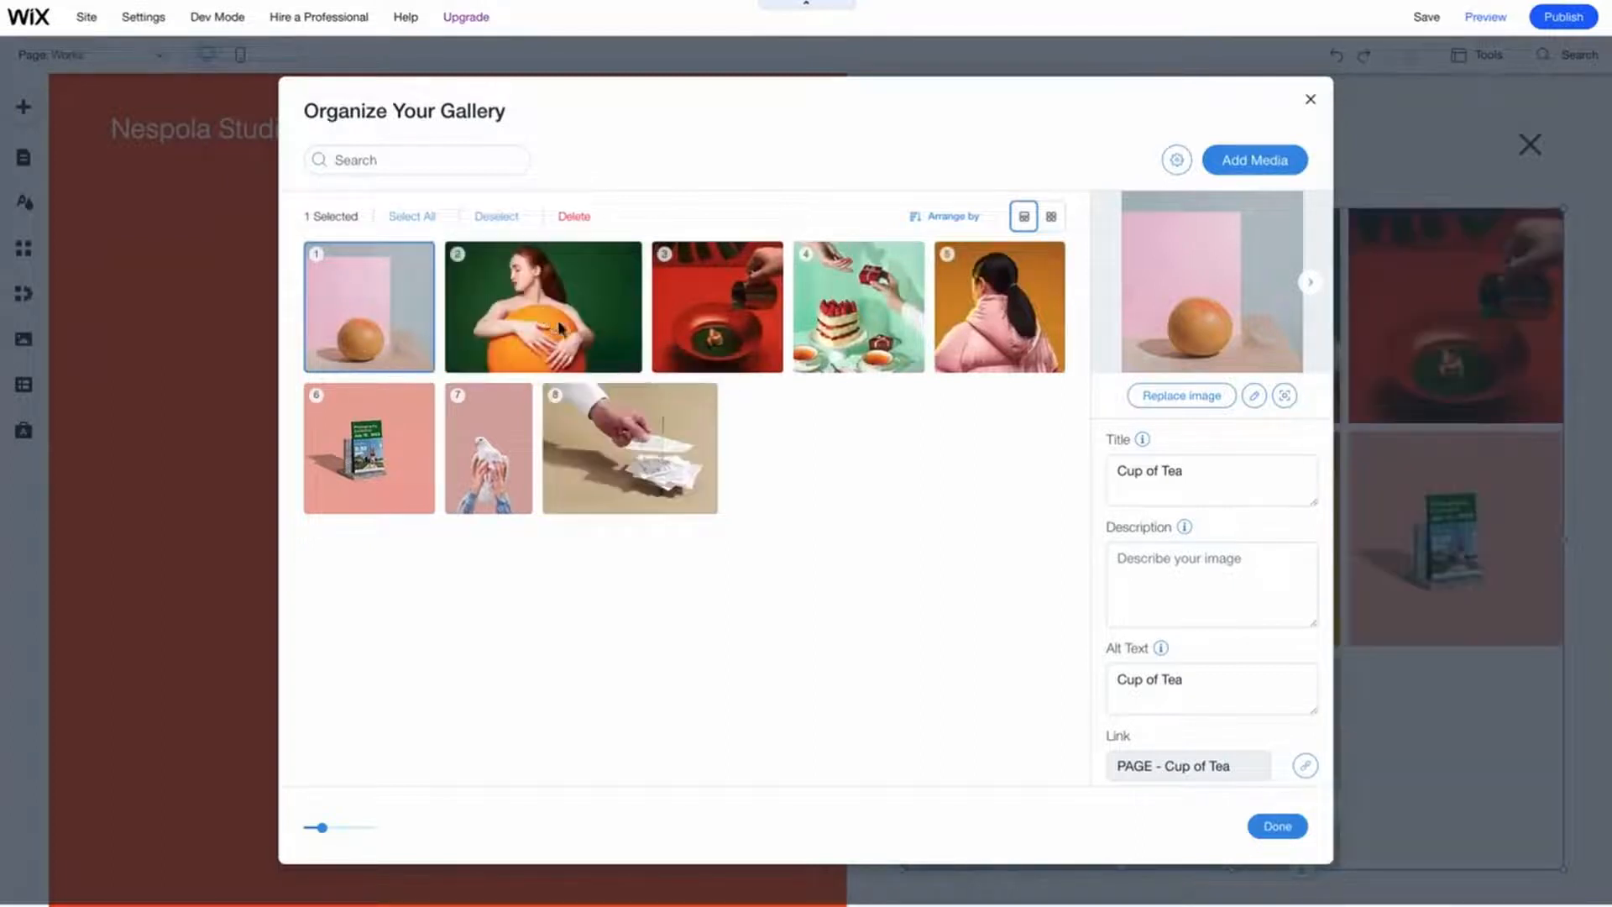
click(1277, 826)
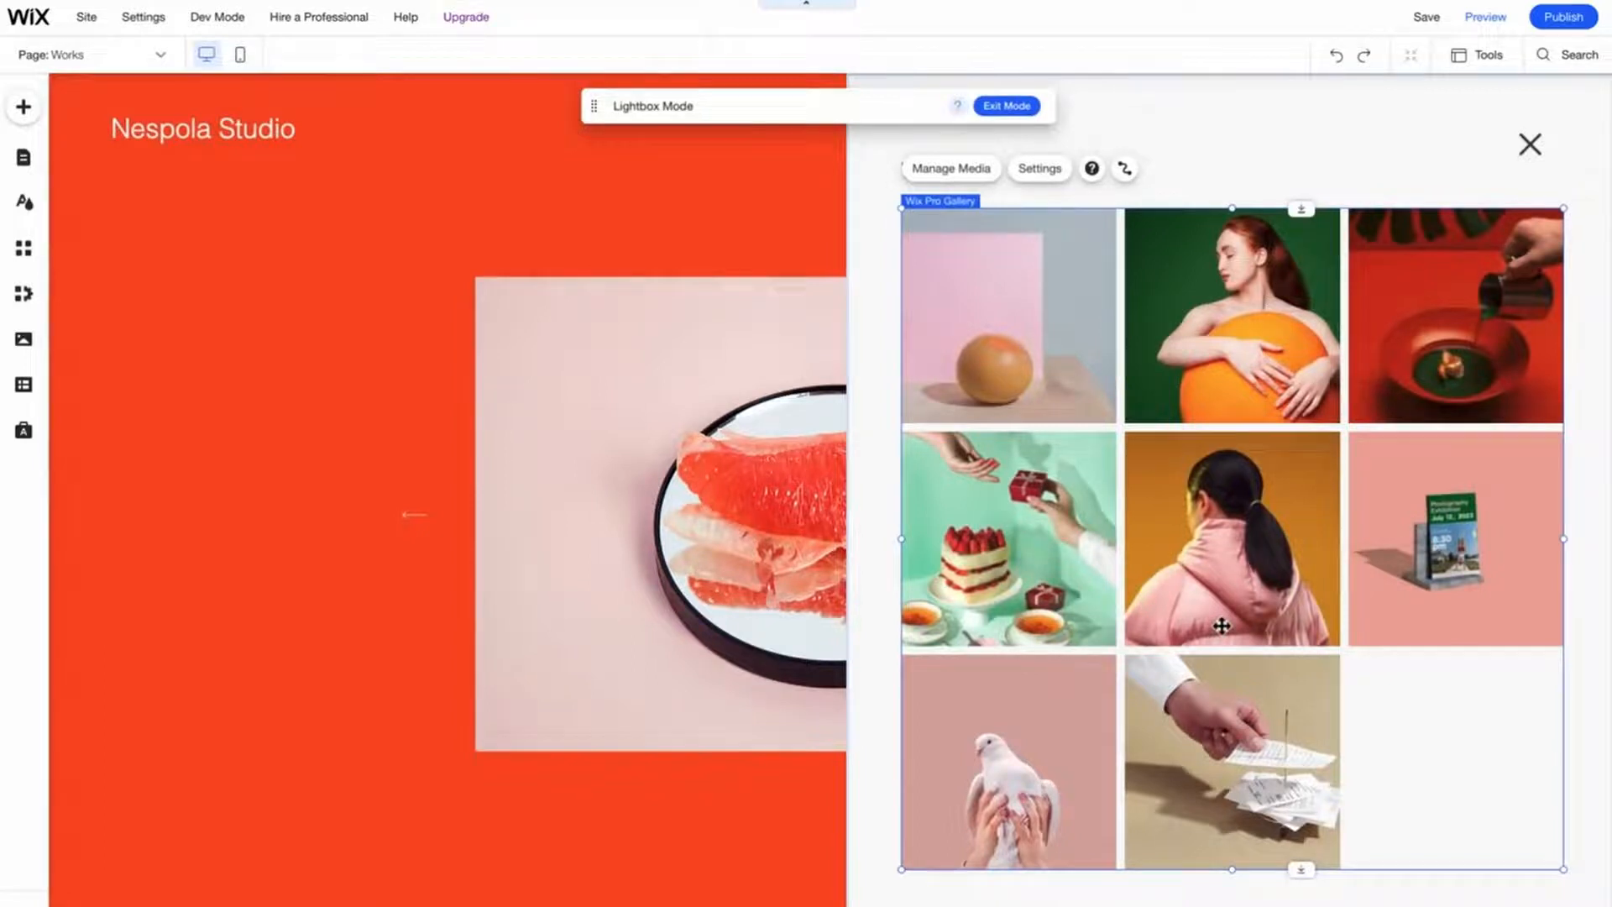
- Open the gallery settings and customize the grid layout, setting the spacing between images to 41
click(1044, 172)
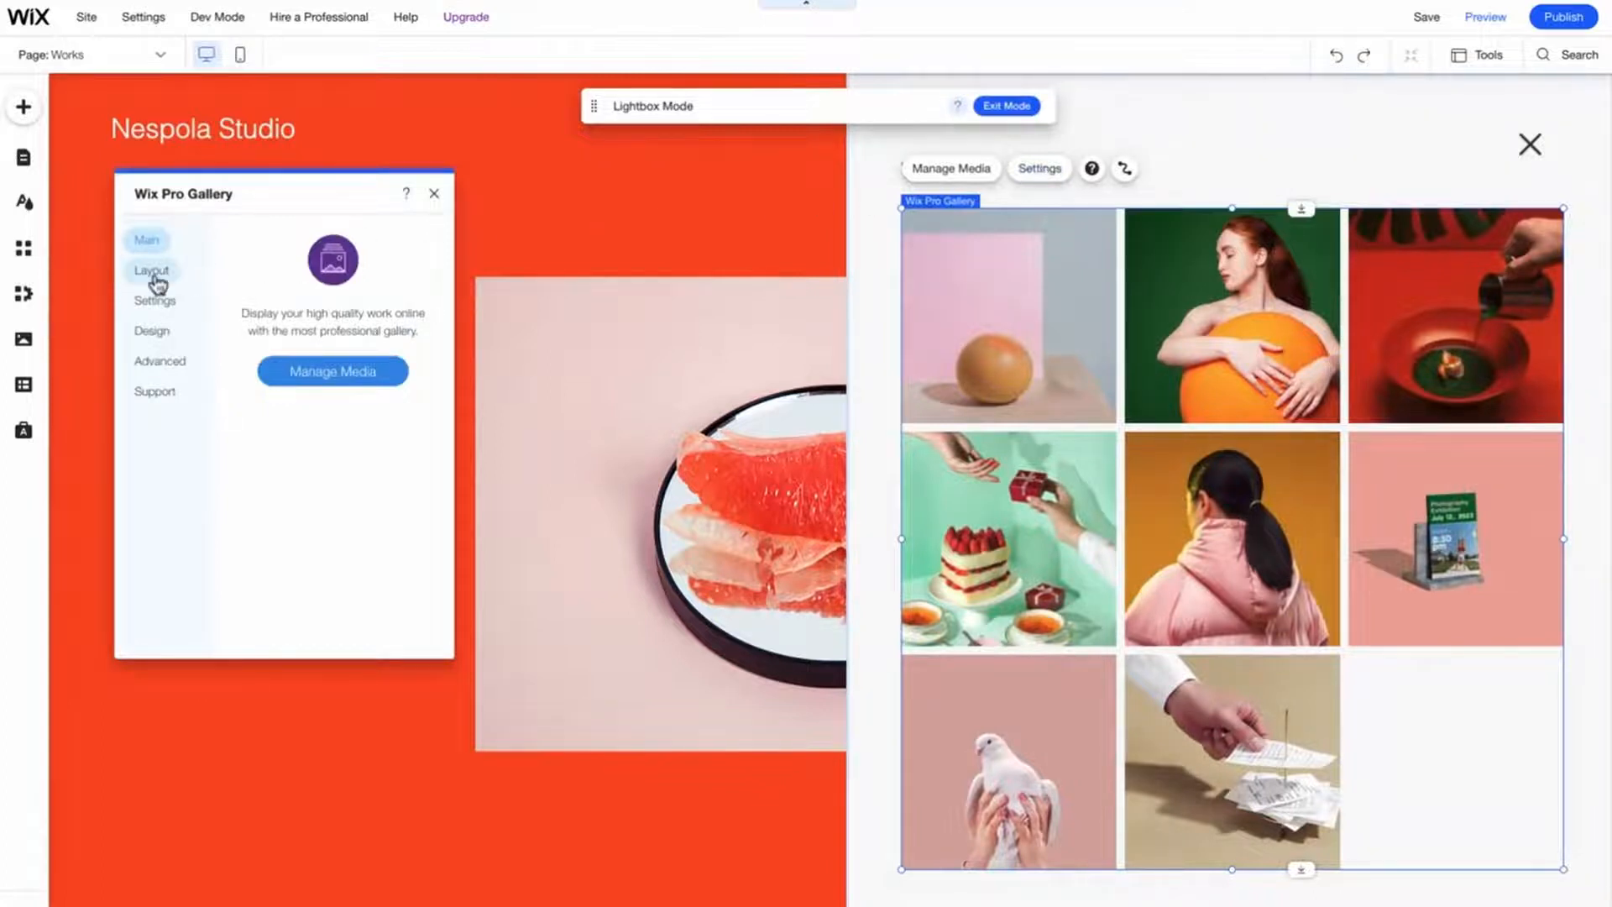
click(156, 272)
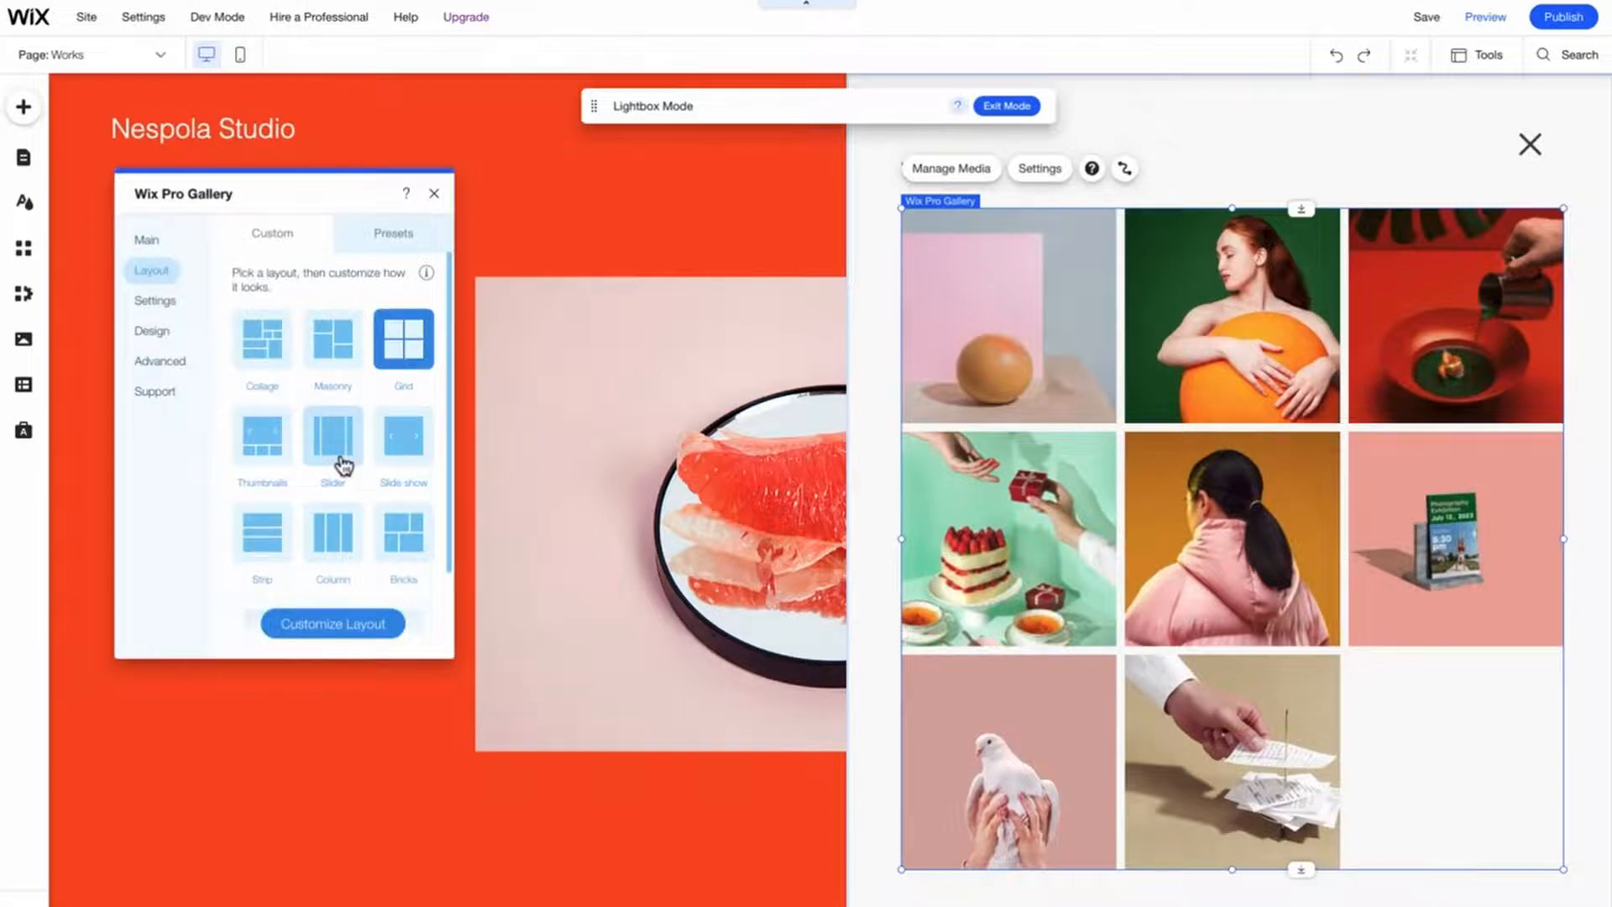
click(357, 633)
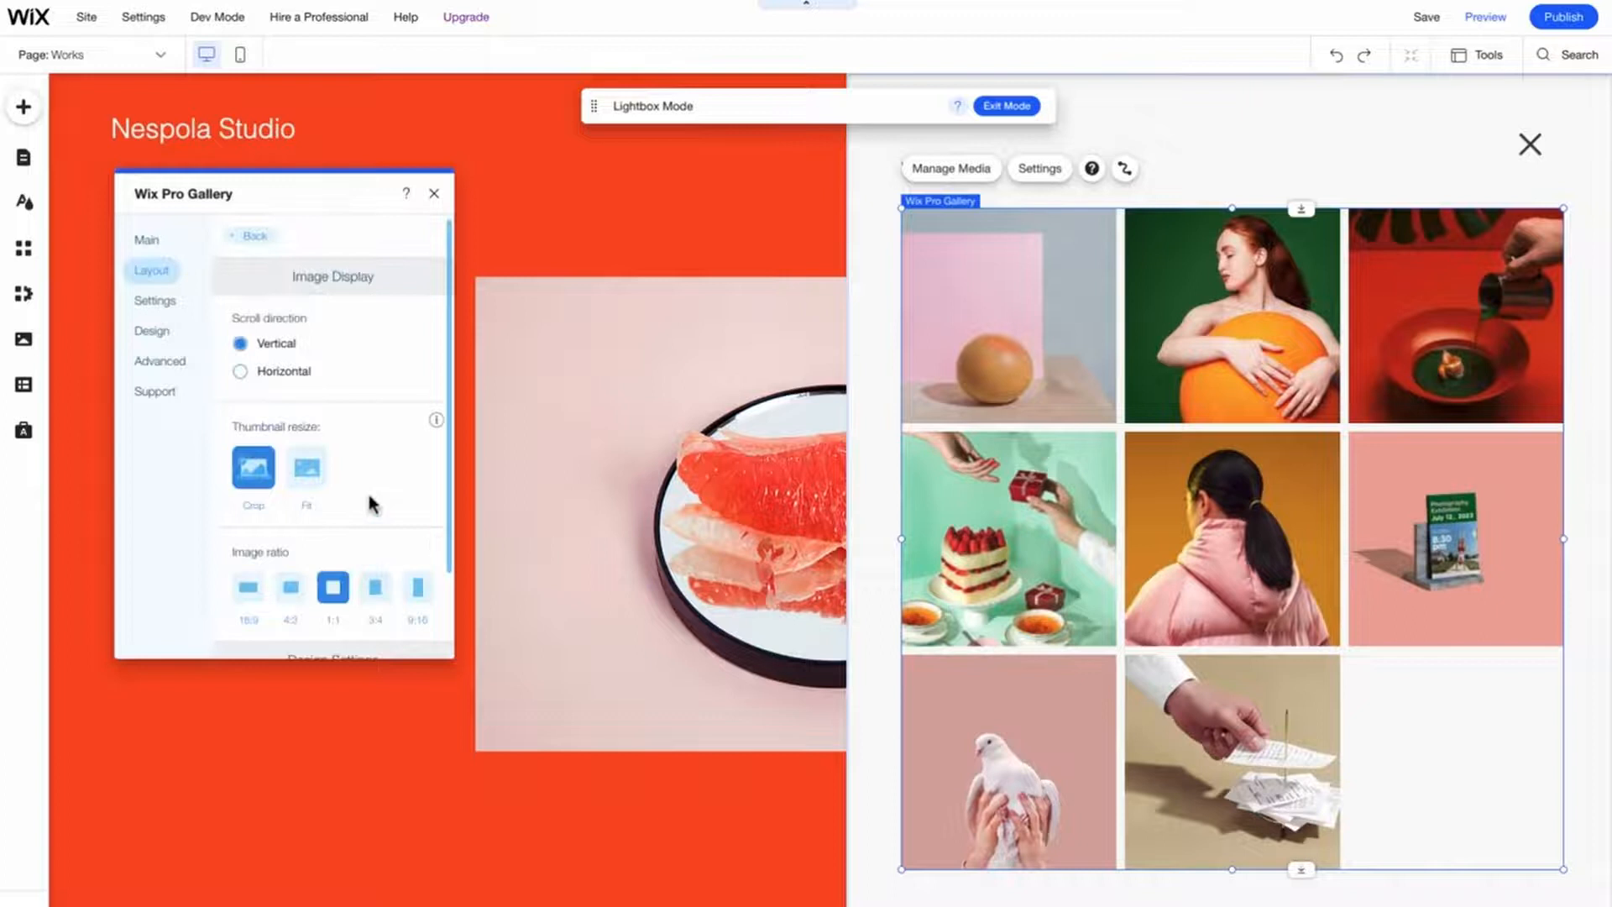
scroll(370, 504, down, 2)
scroll(373, 504, down, 4)
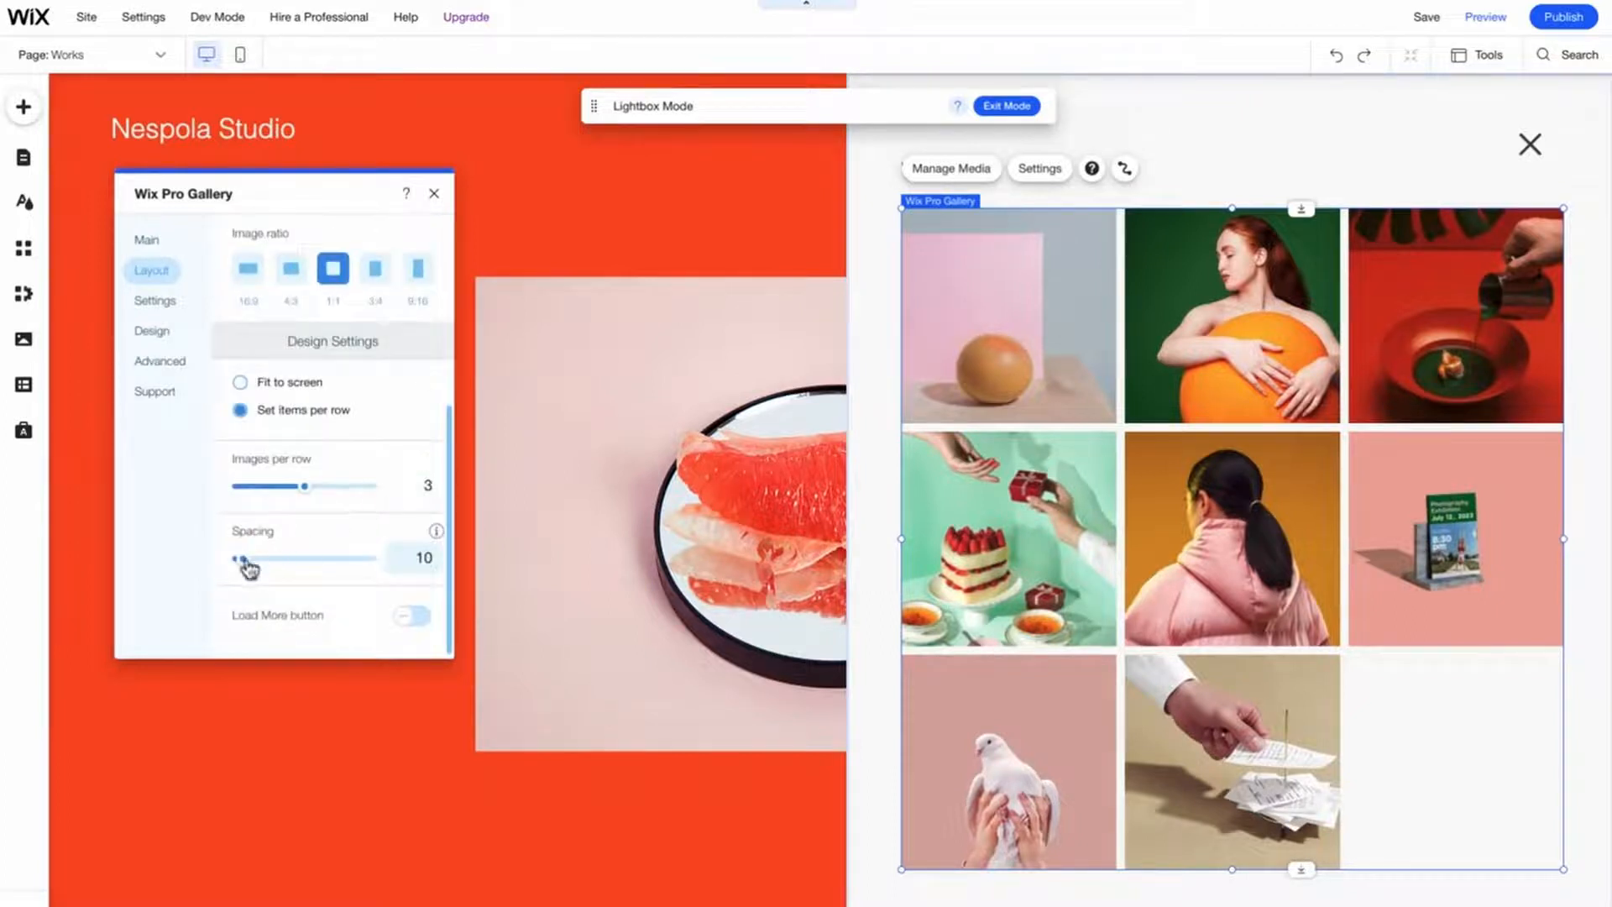
drag(249, 570, 261, 569)
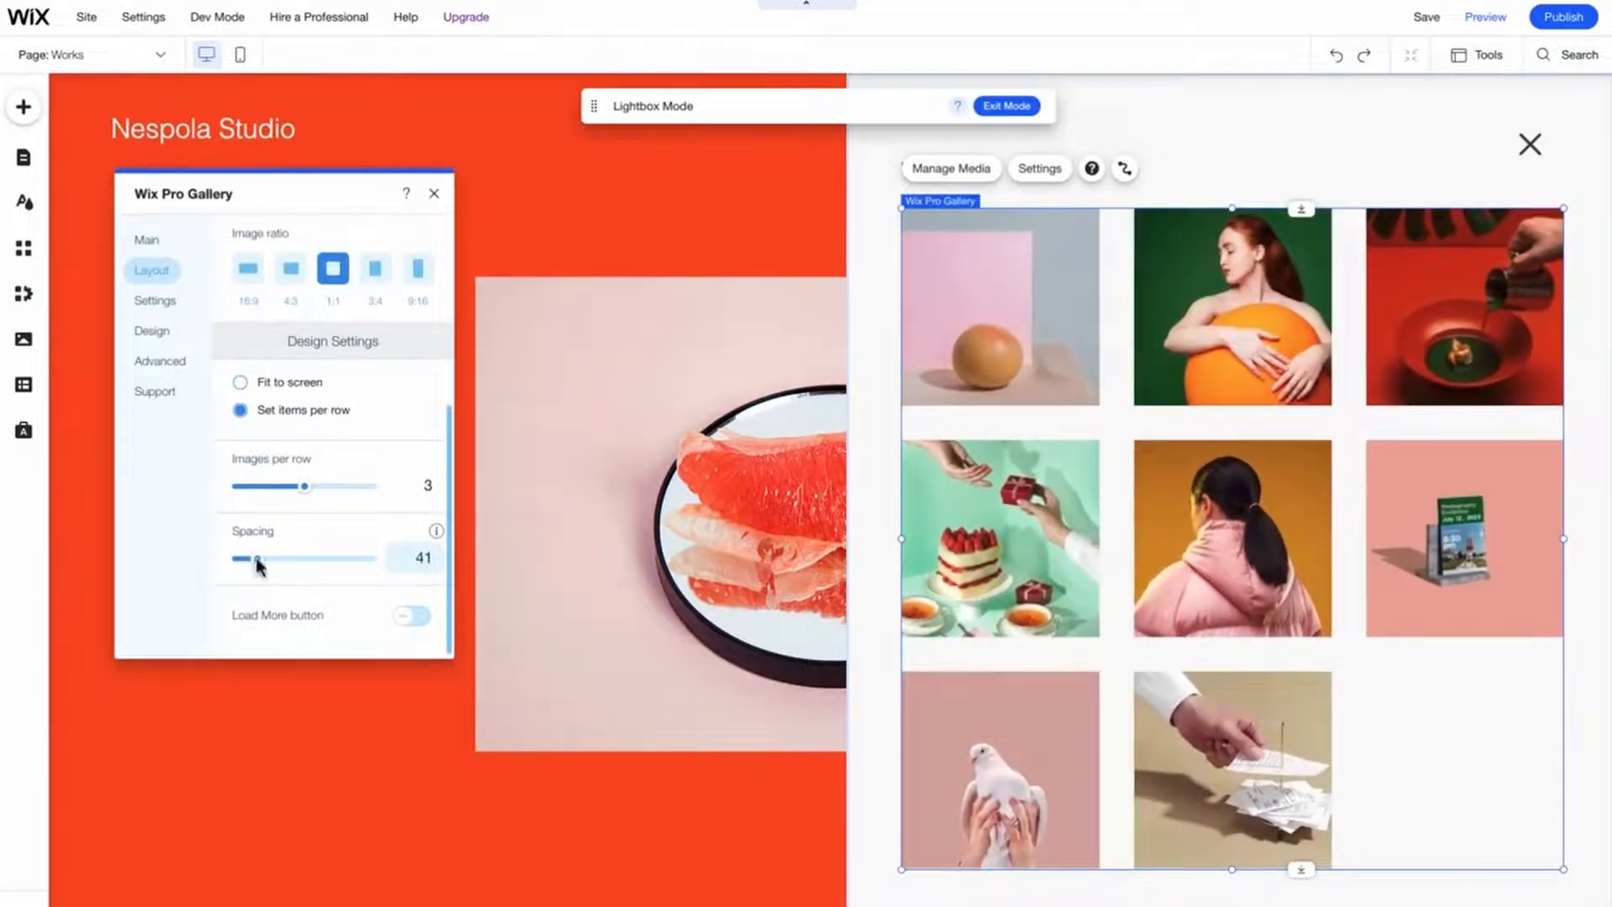
- Make clicking a gallery item open a link, and turn off the heart icon
click(169, 312)
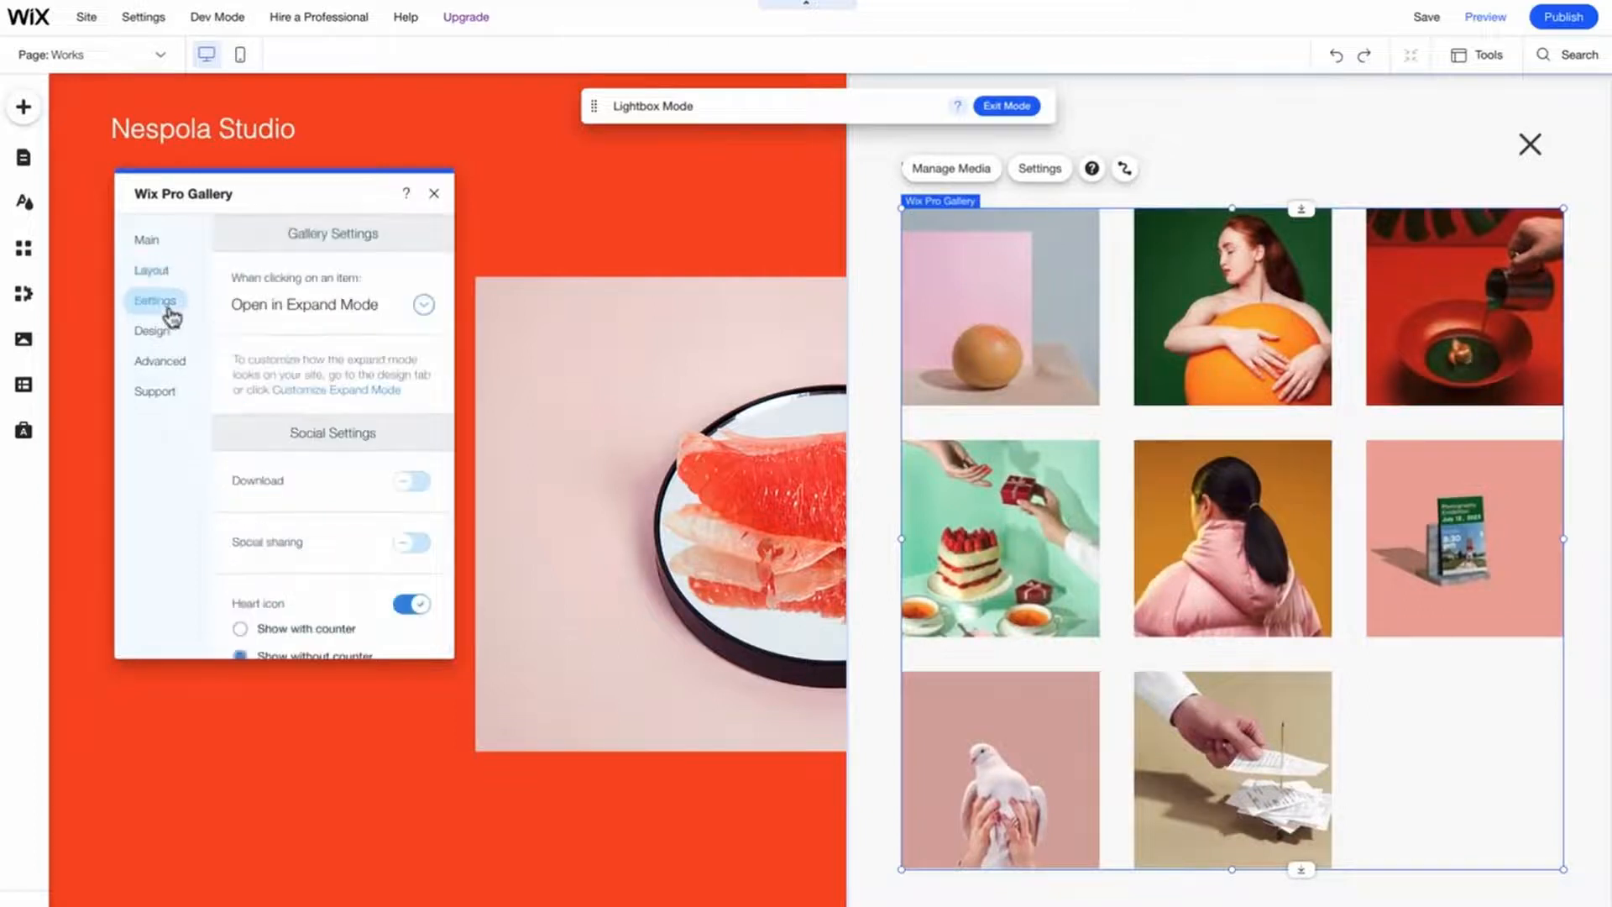
click(325, 320)
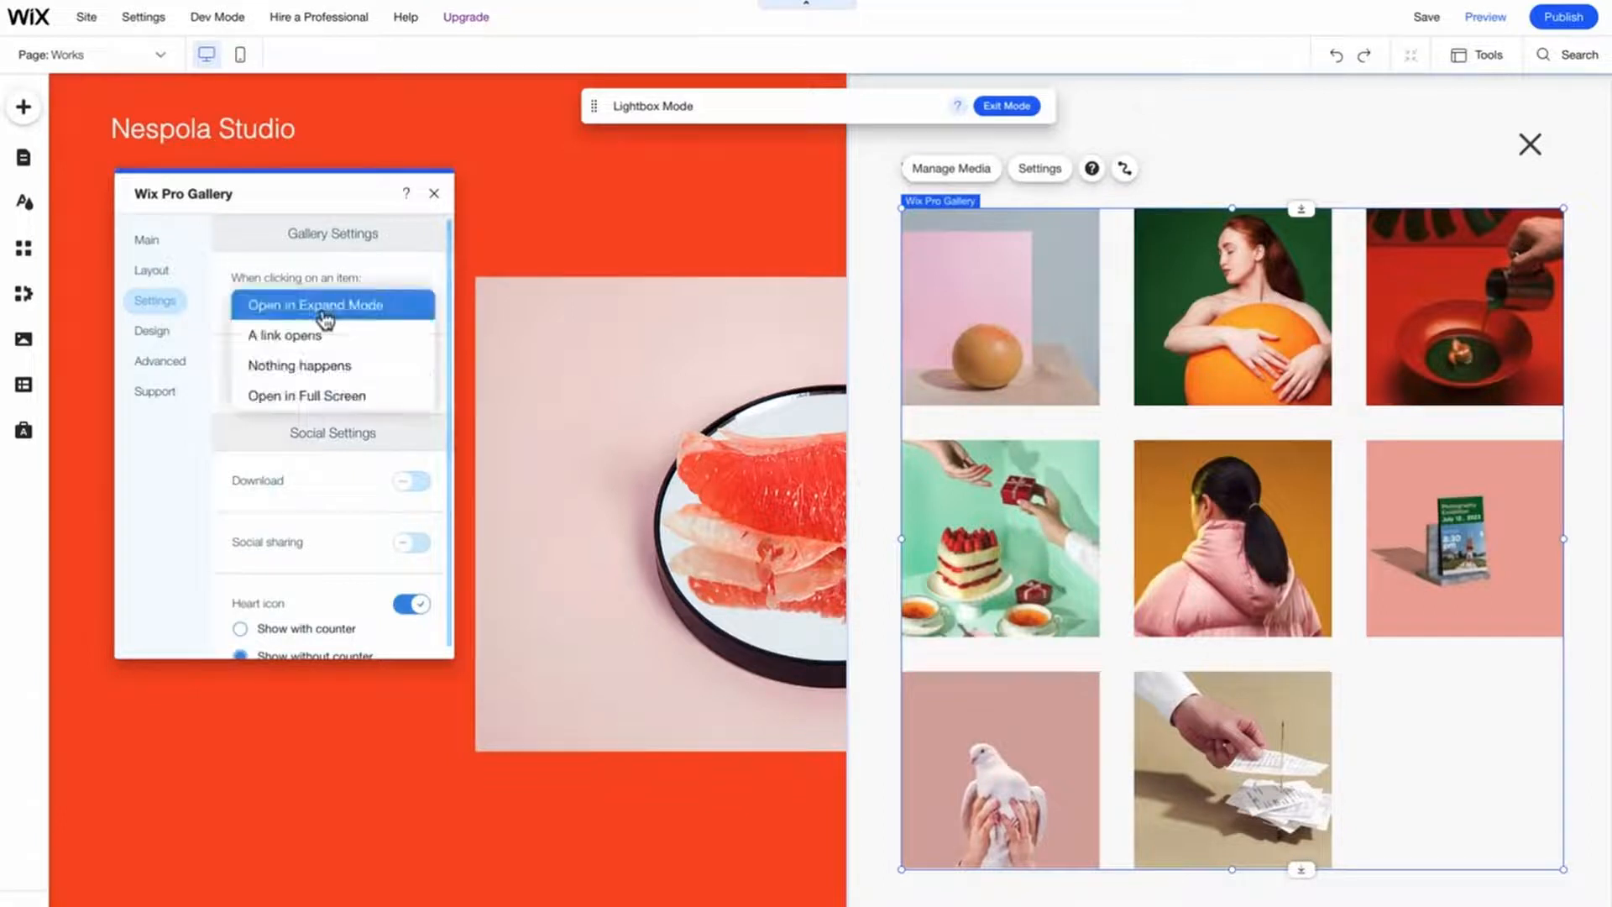
click(314, 335)
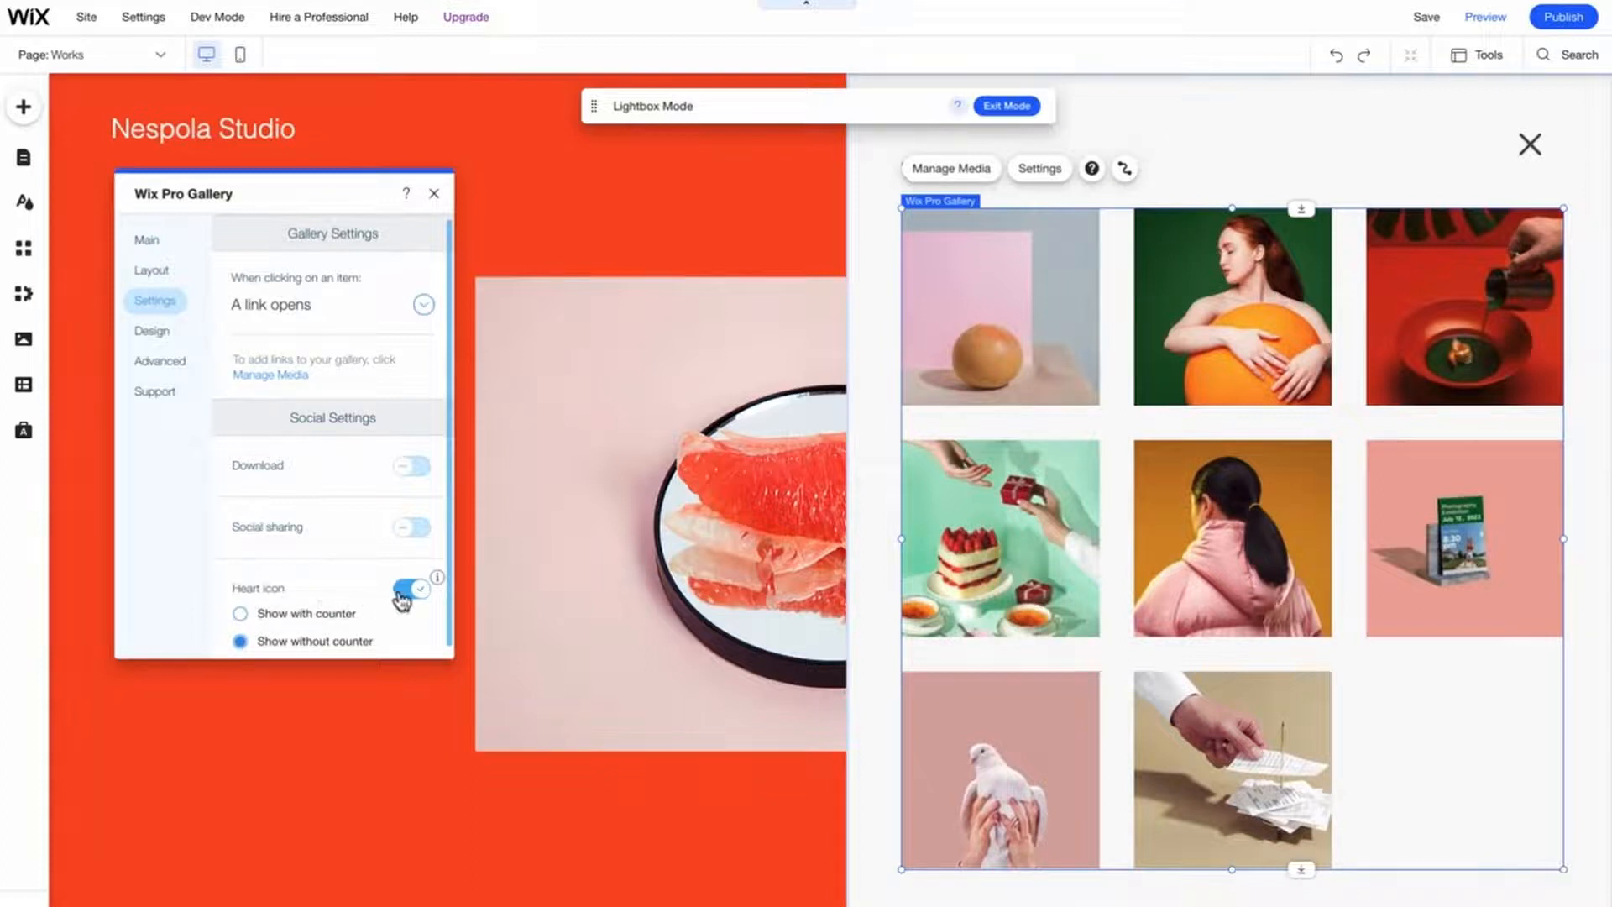
click(405, 593)
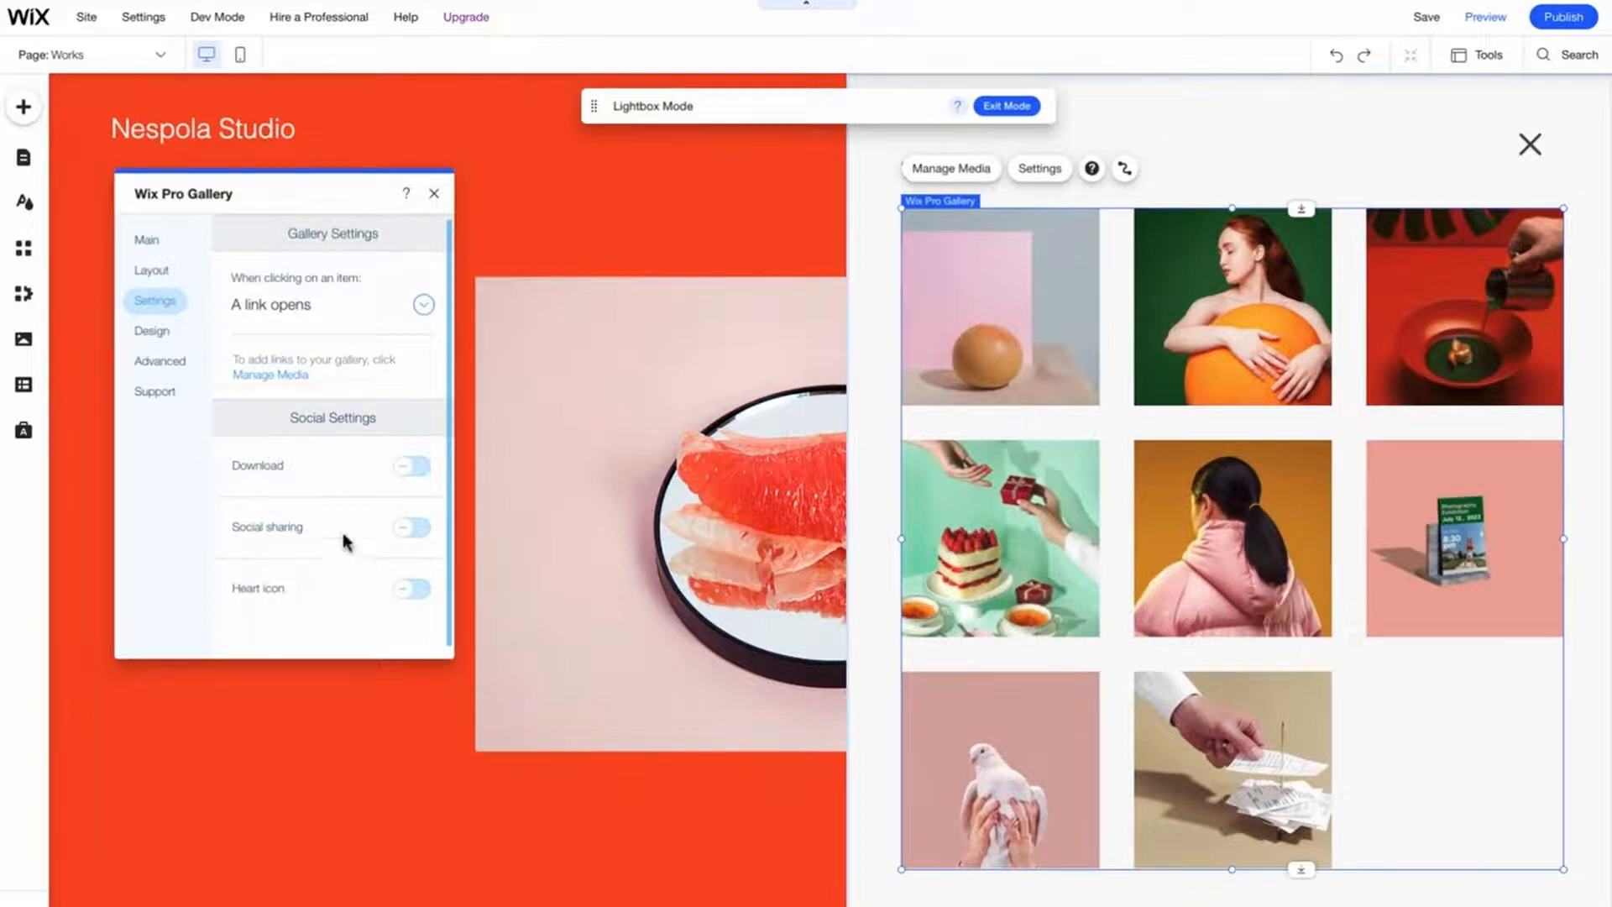
- Display the item titles underneath each image in the gallery's text design
click(151, 335)
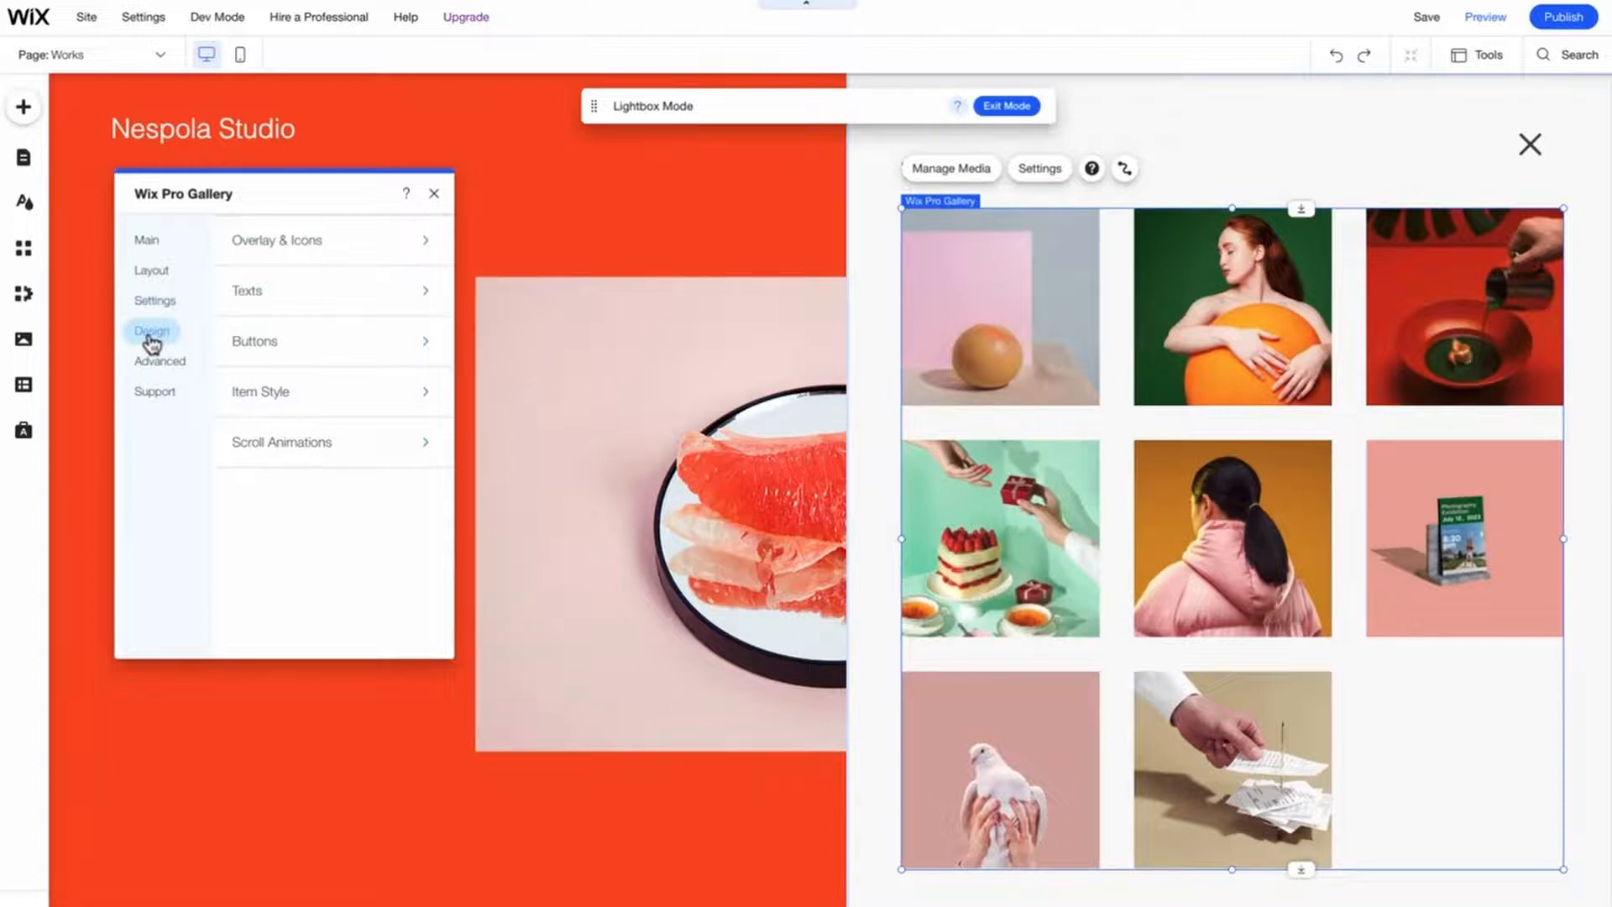
click(280, 300)
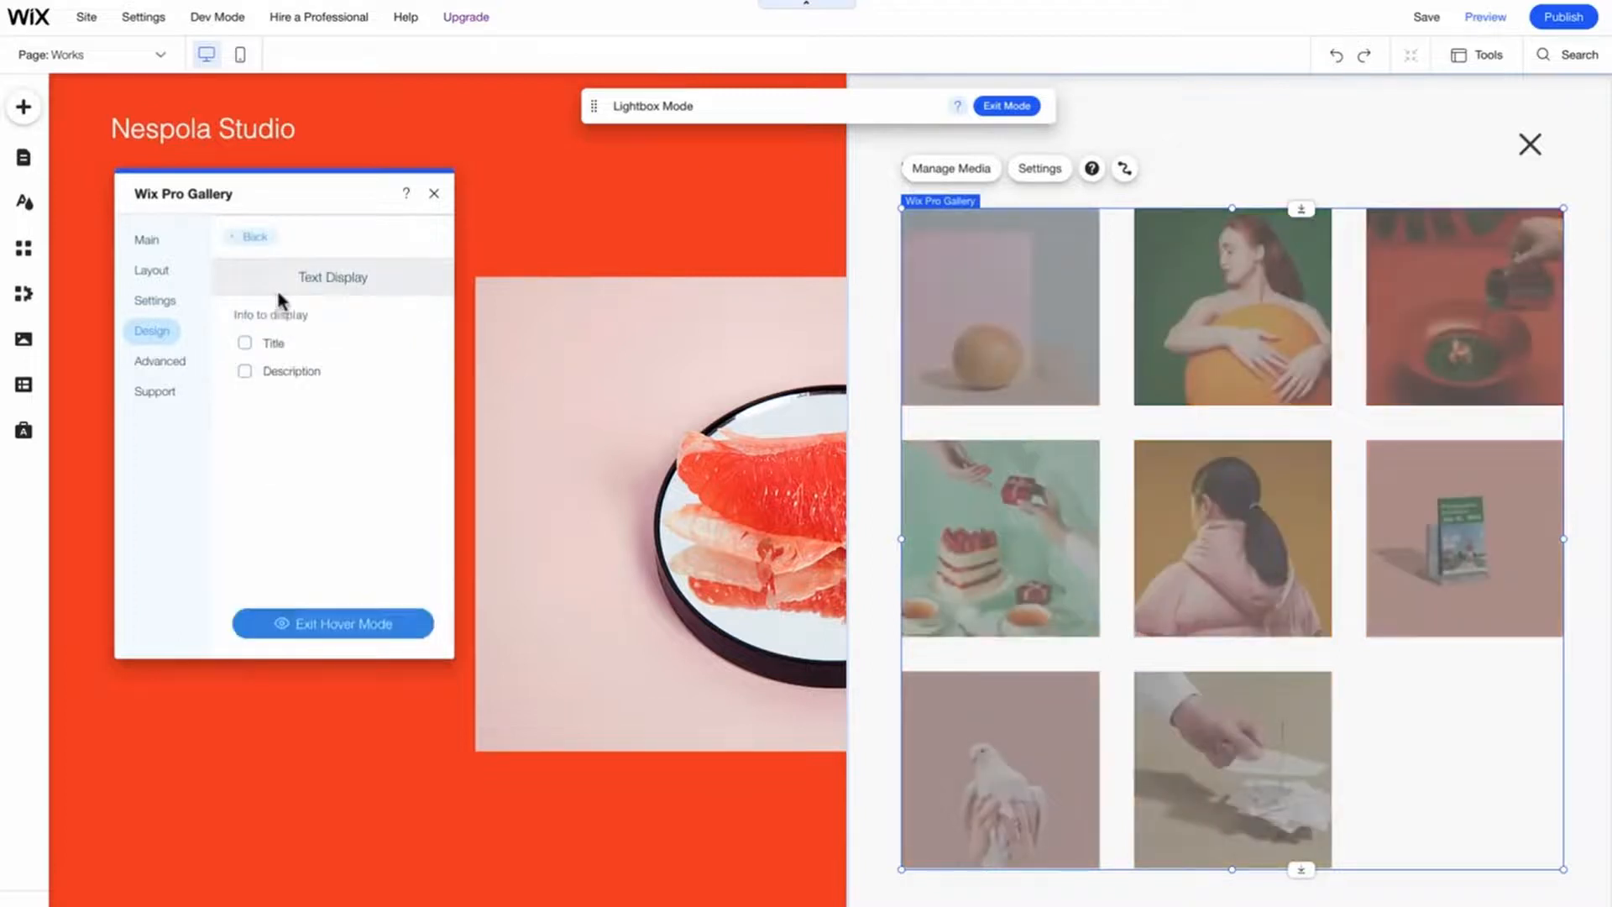
click(273, 346)
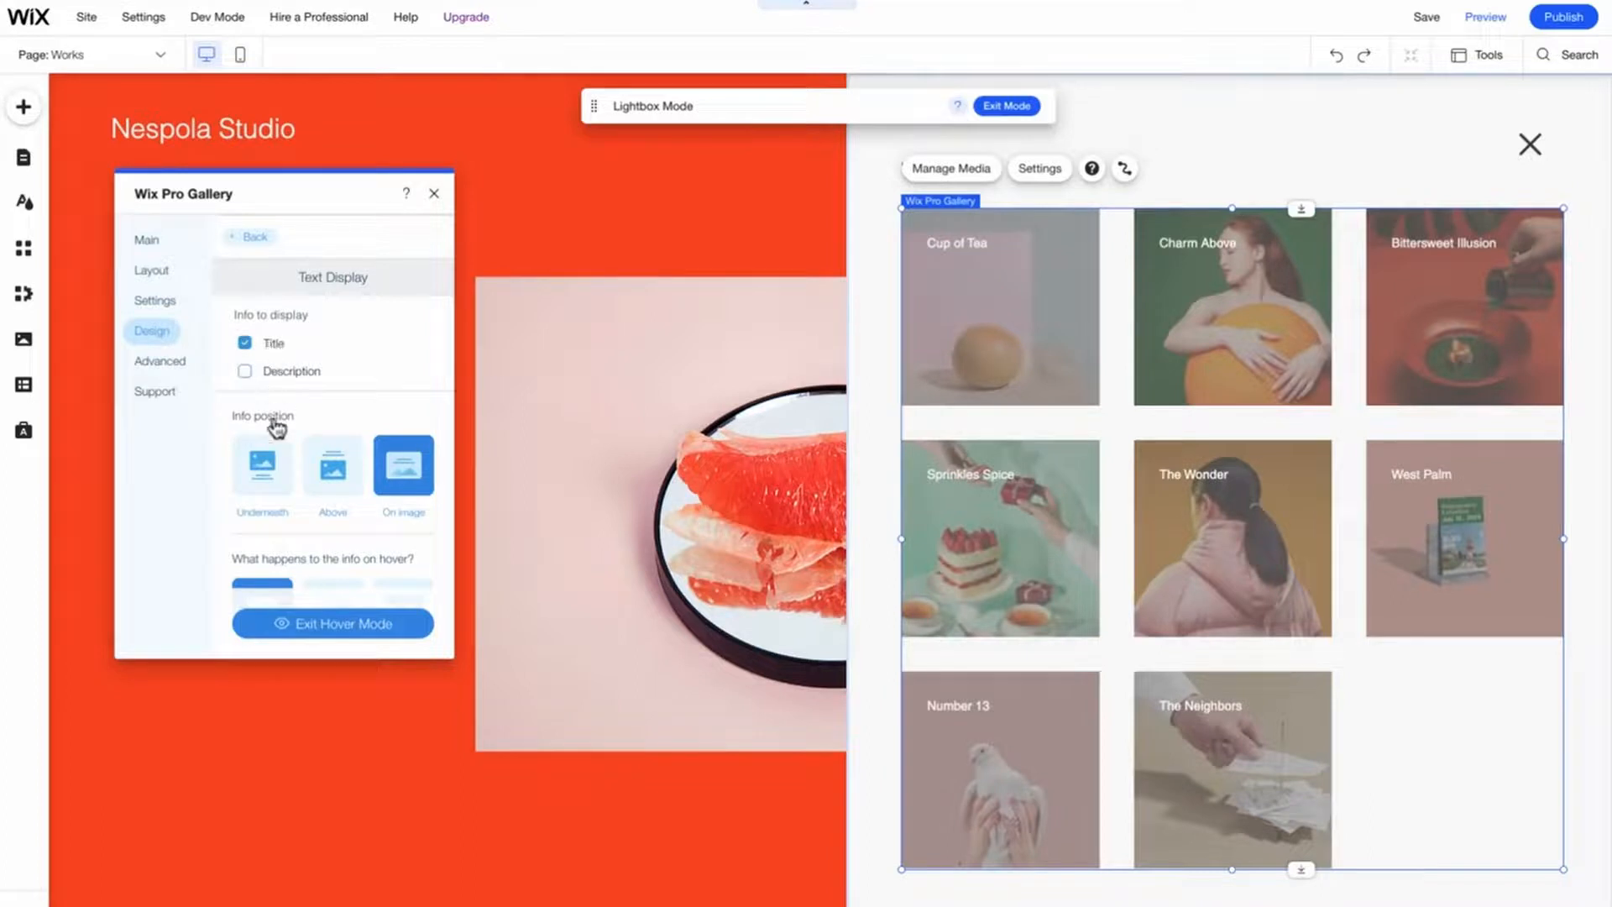
click(278, 482)
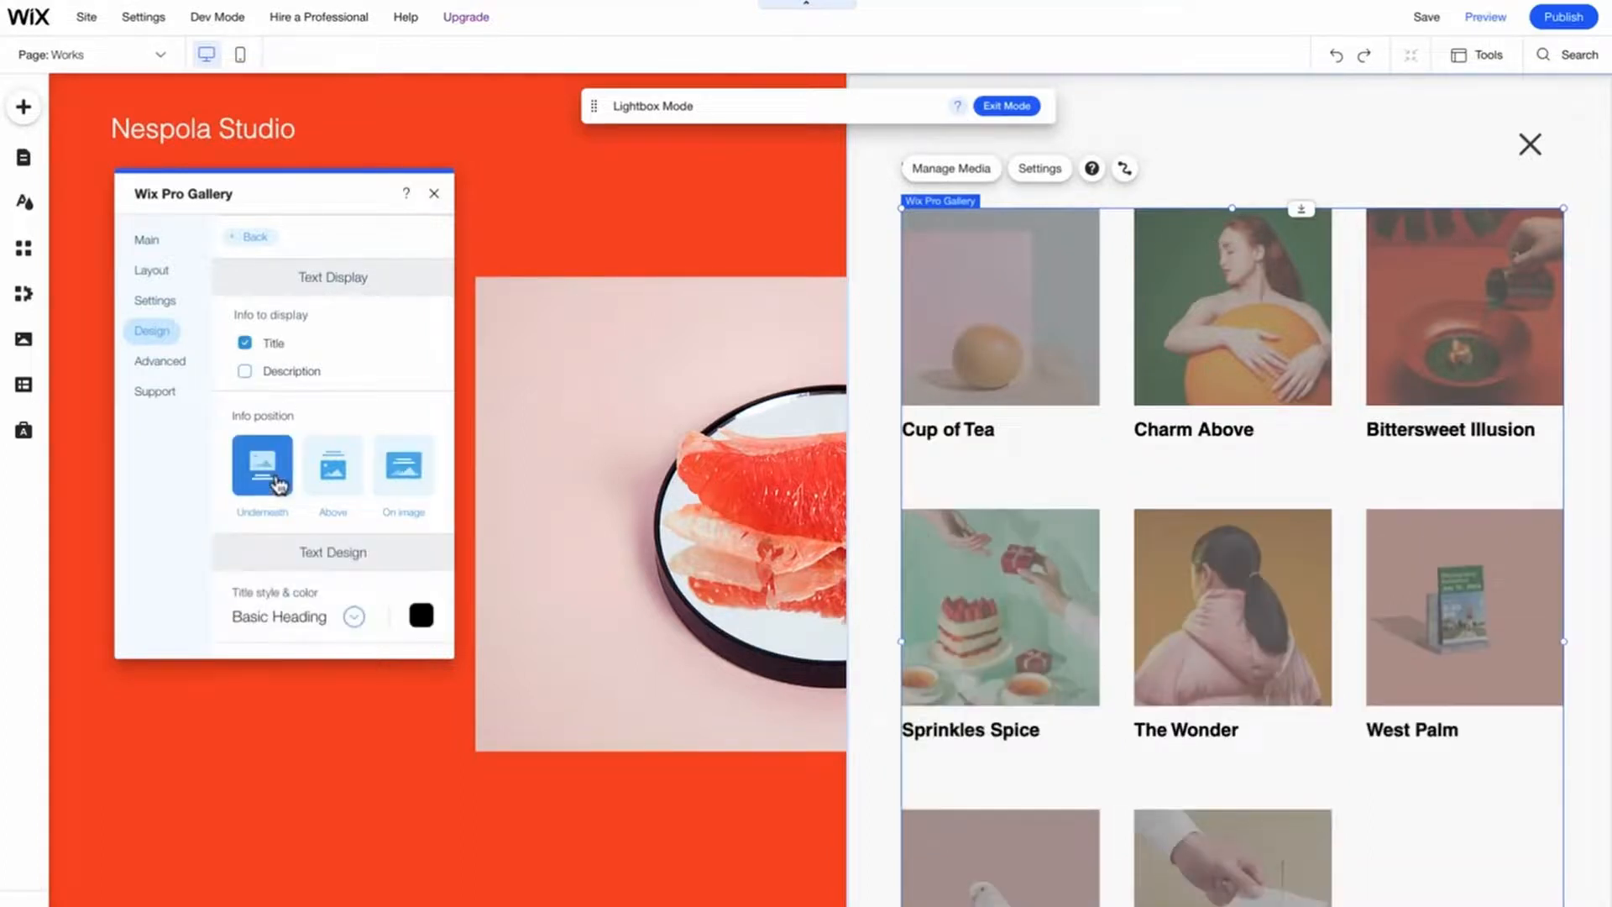
- Set the title style to Paragraph 2 and center-align the titles horizontally
scroll(278, 486, down, 3)
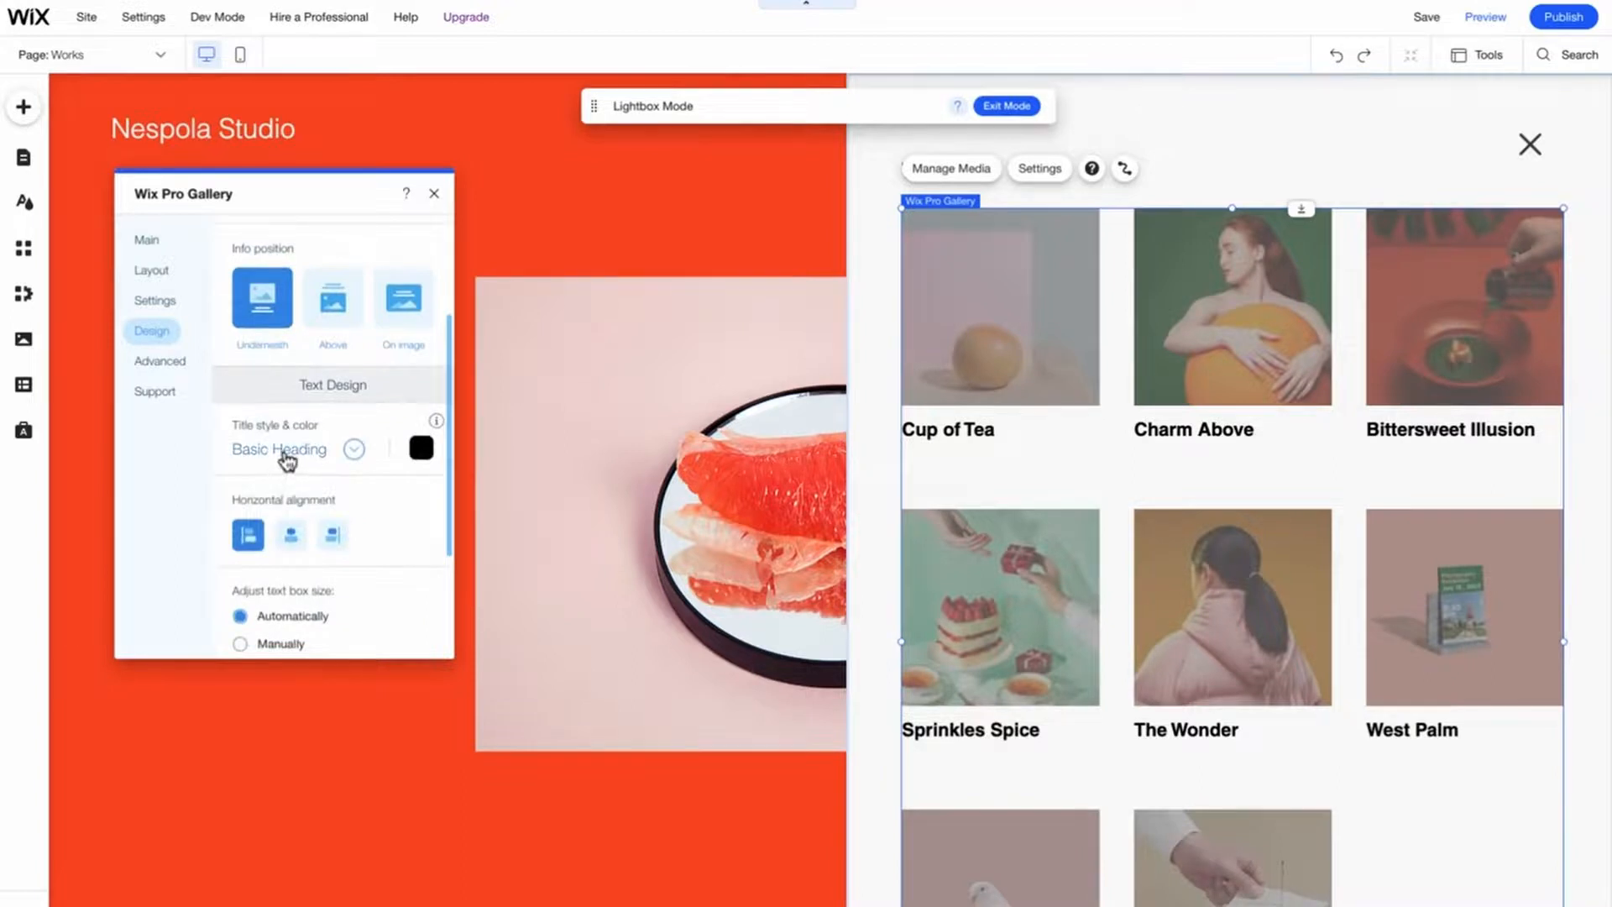
click(286, 455)
click(355, 534)
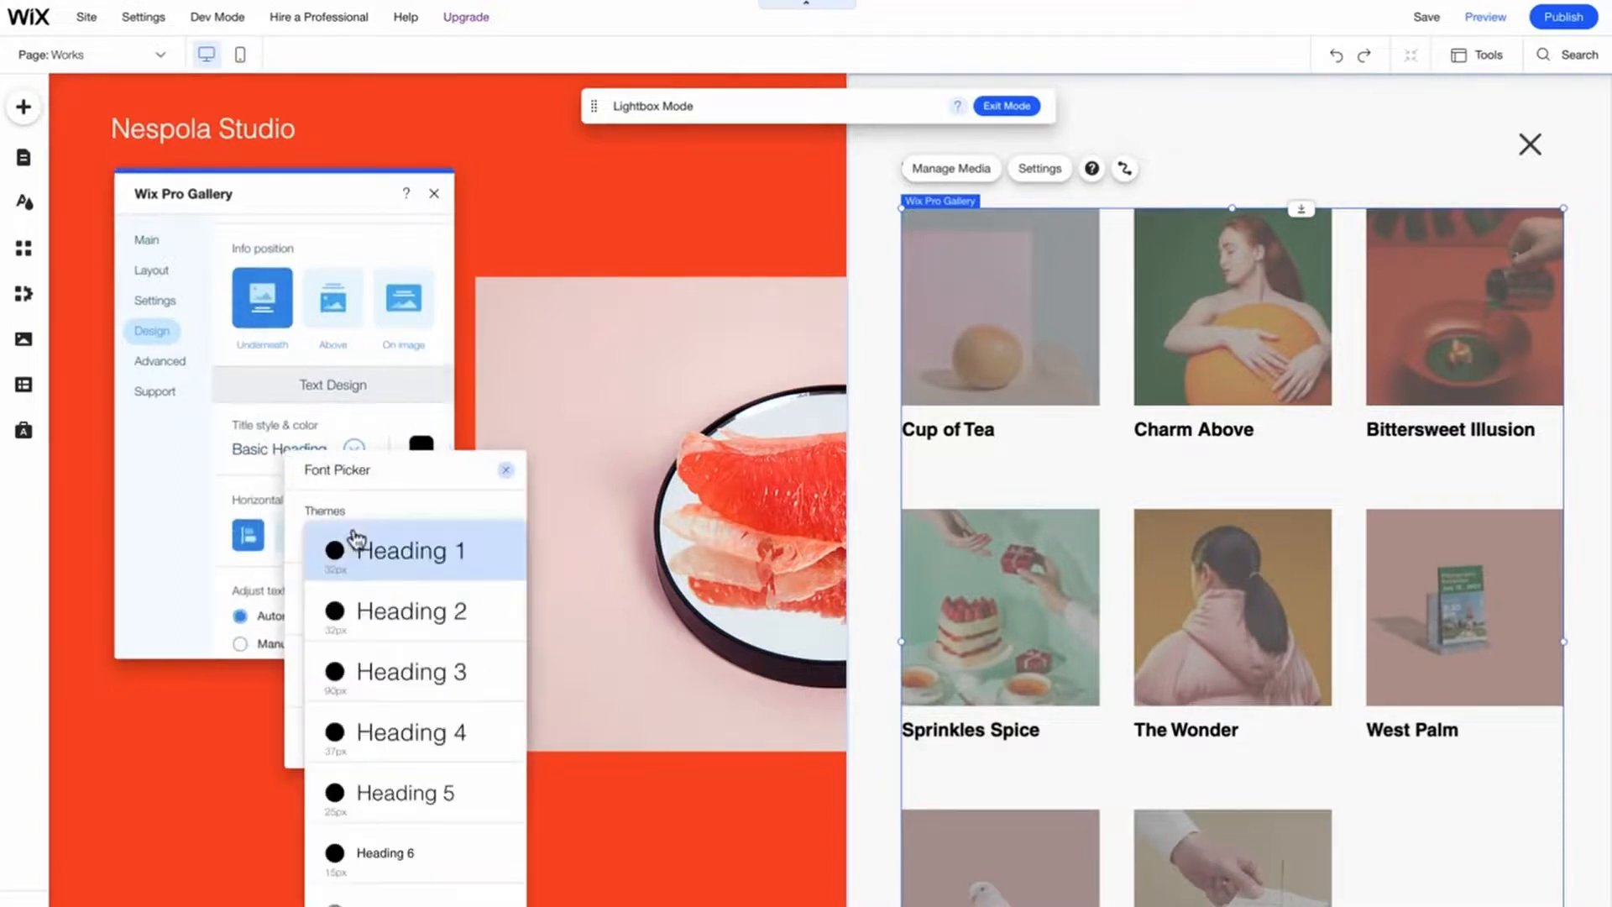
scroll(366, 596, down, 2)
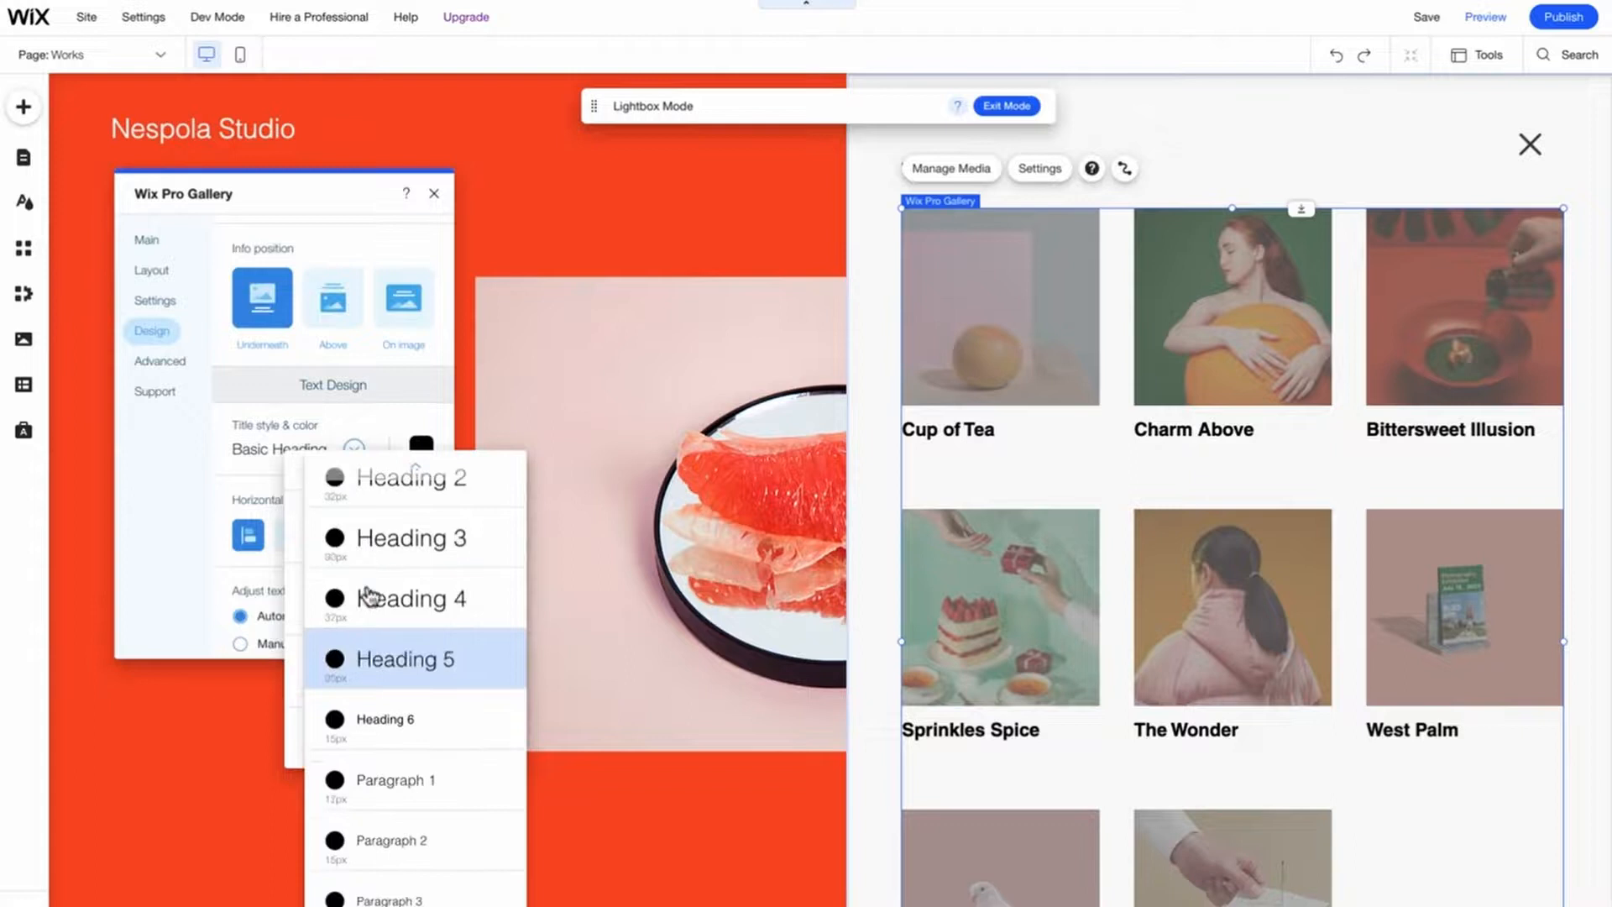
click(432, 855)
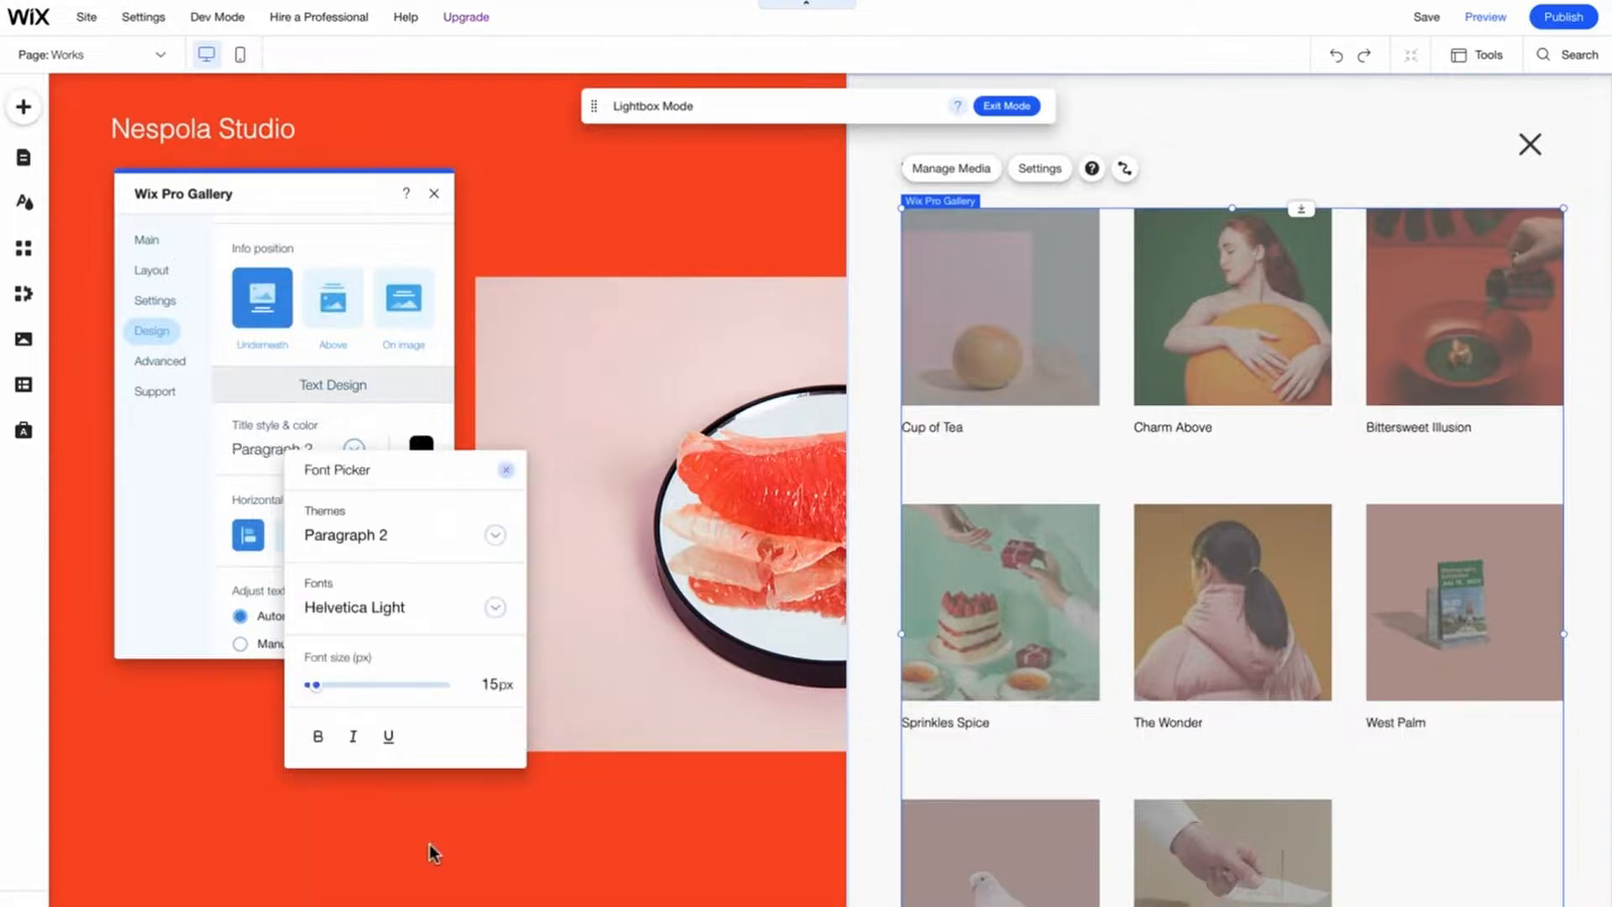
click(505, 471)
click(290, 536)
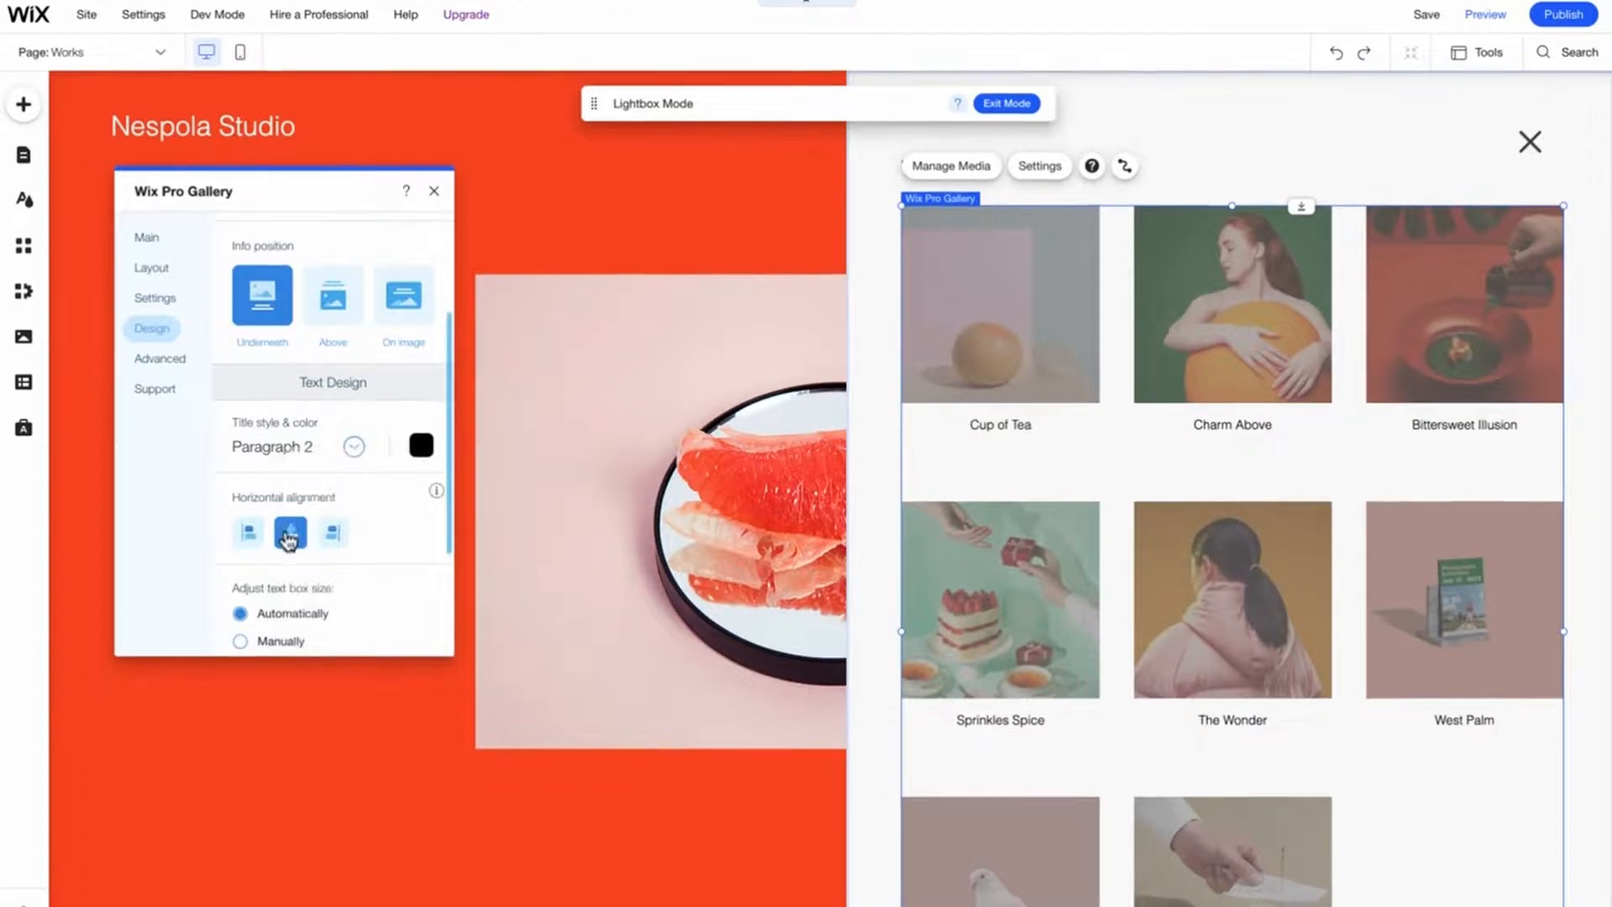
- Close the gallery settings and exit lightbox mode
scroll(289, 536, down, 1)
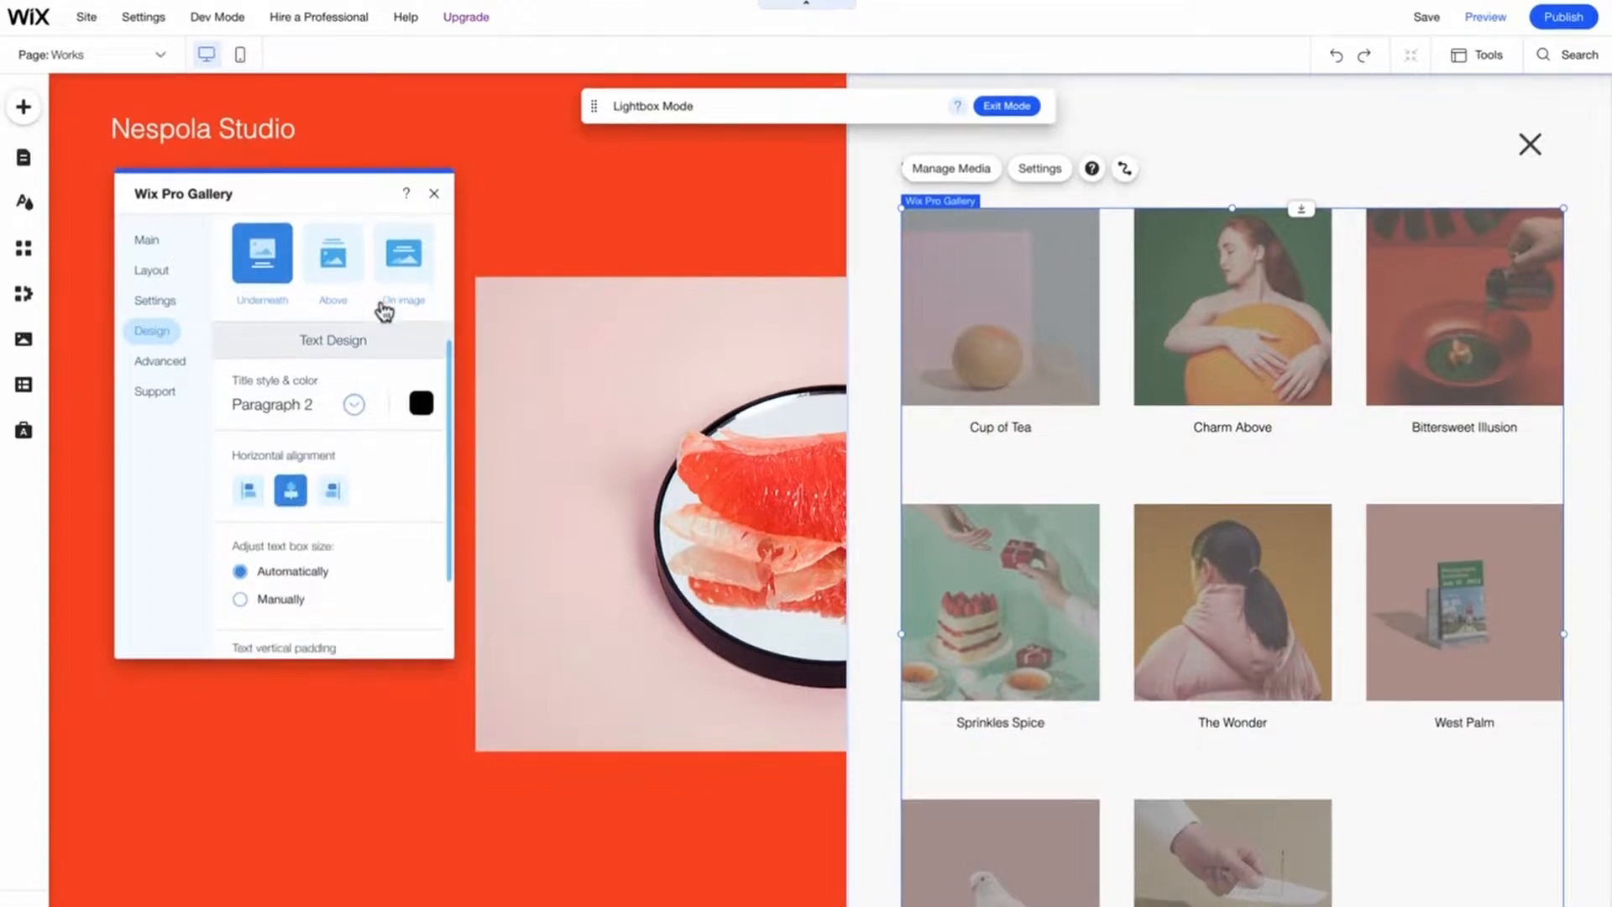
scroll(383, 310, down, 3)
click(435, 194)
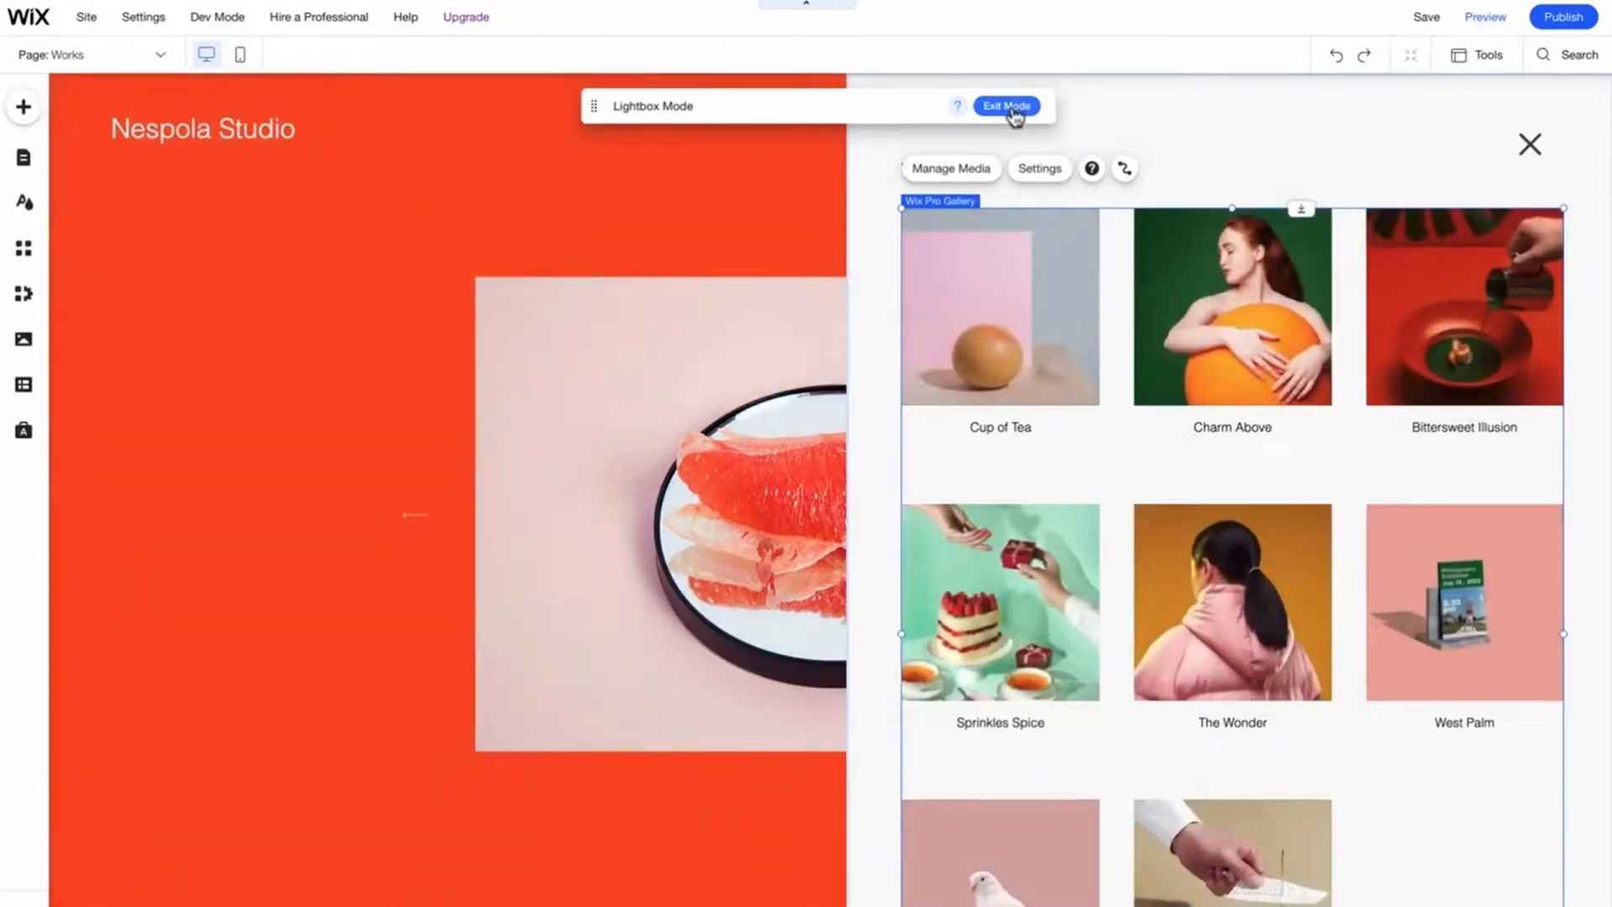
click(1011, 108)
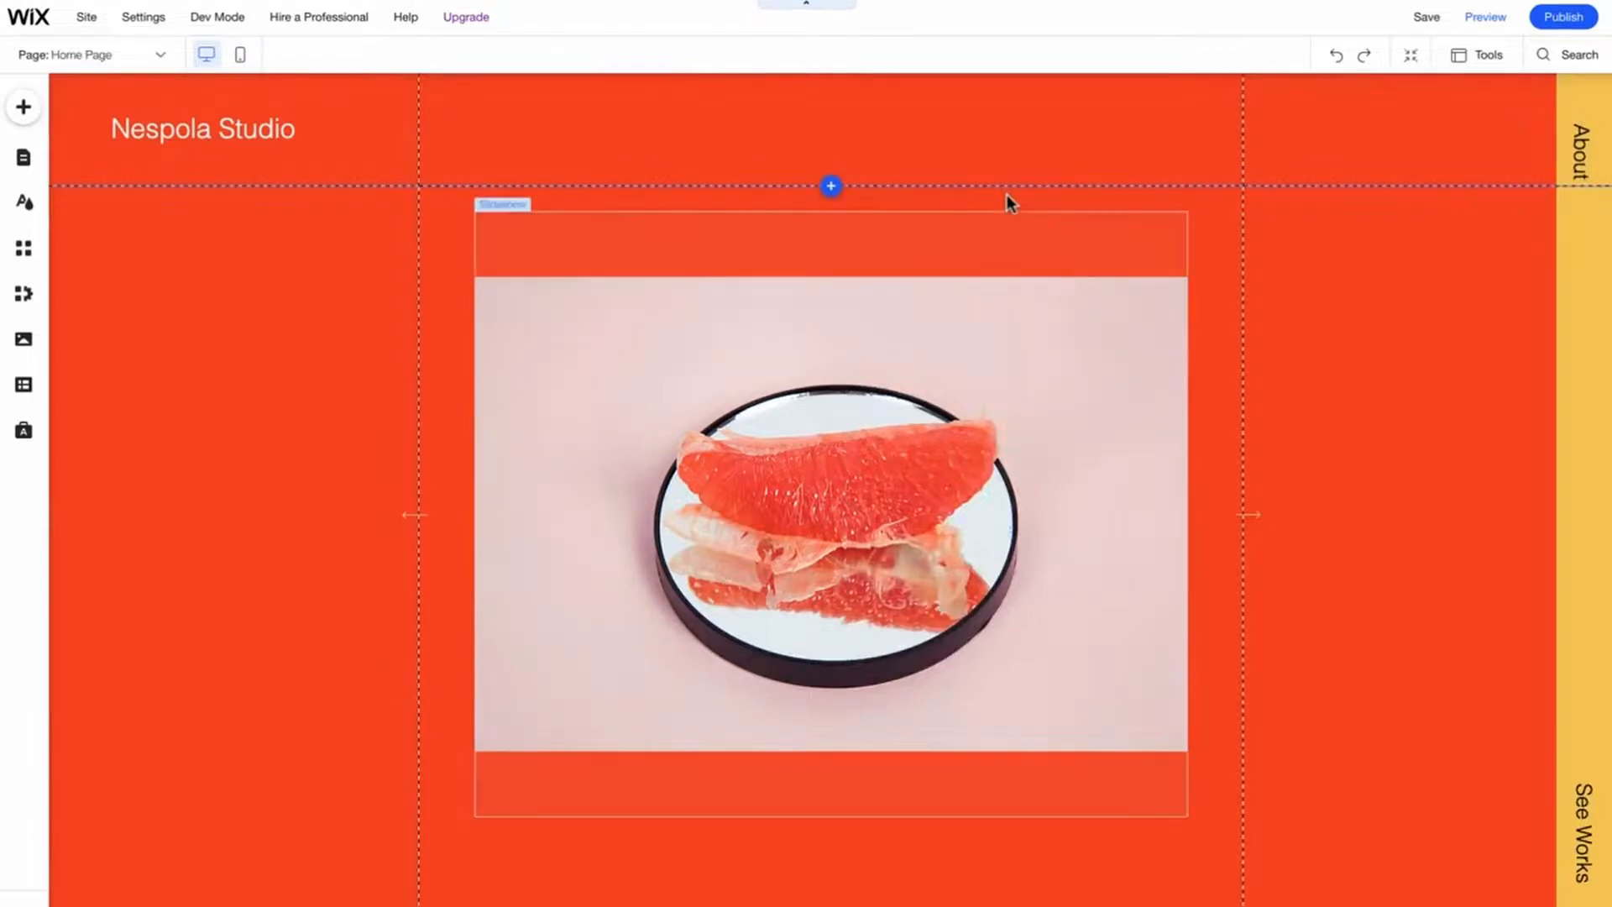
- Link the home page's See Works button to the Works lightbox
click(1581, 852)
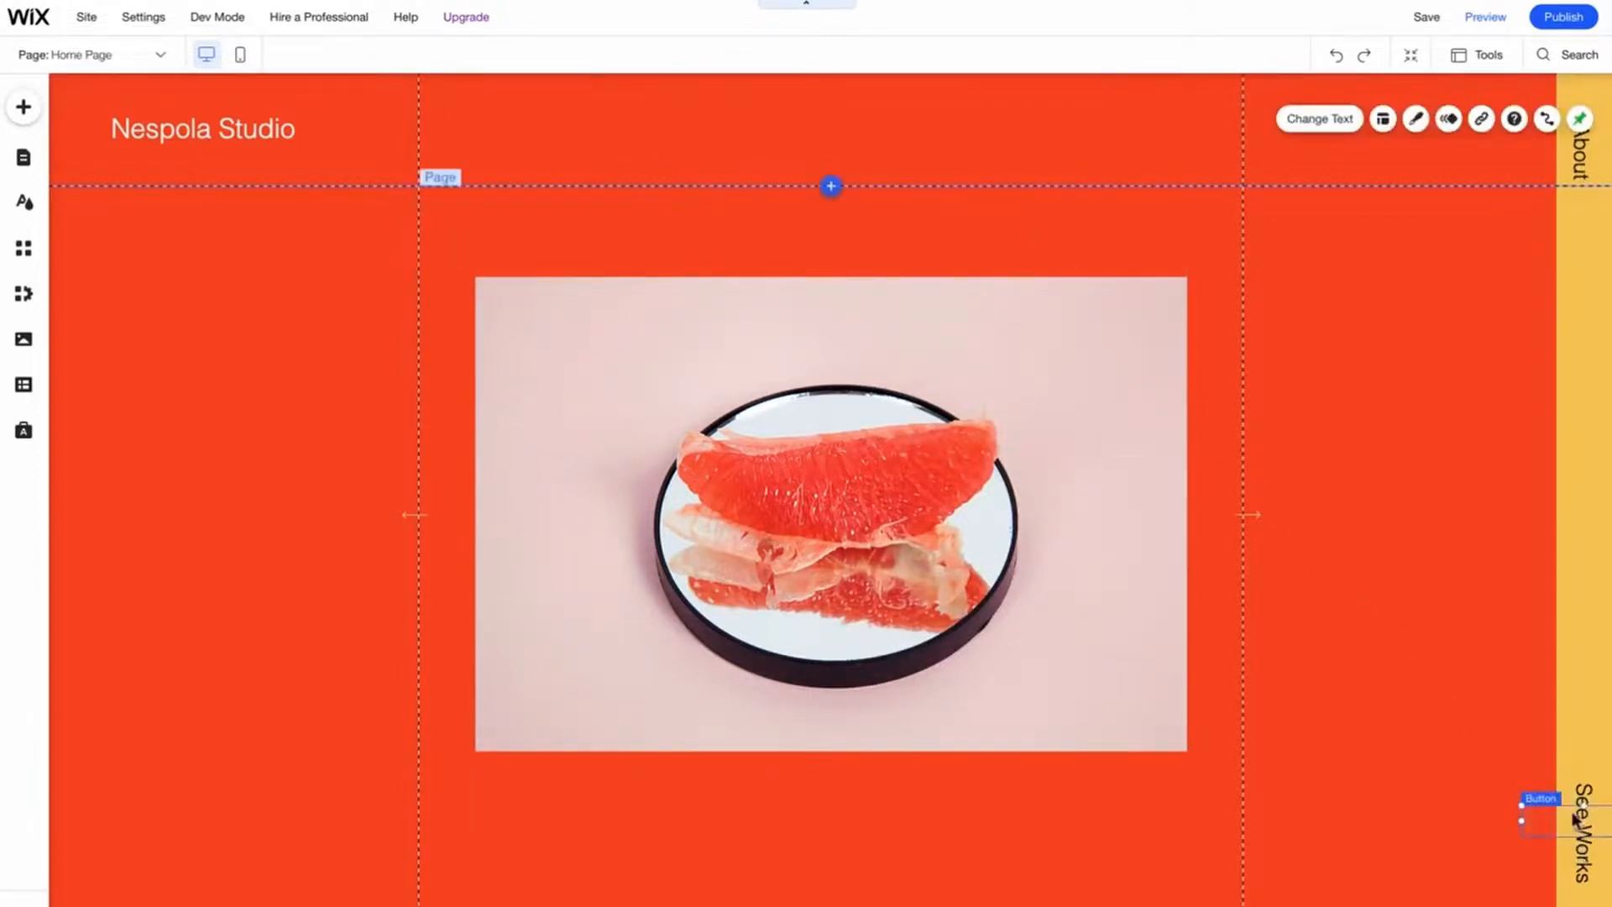
click(1482, 120)
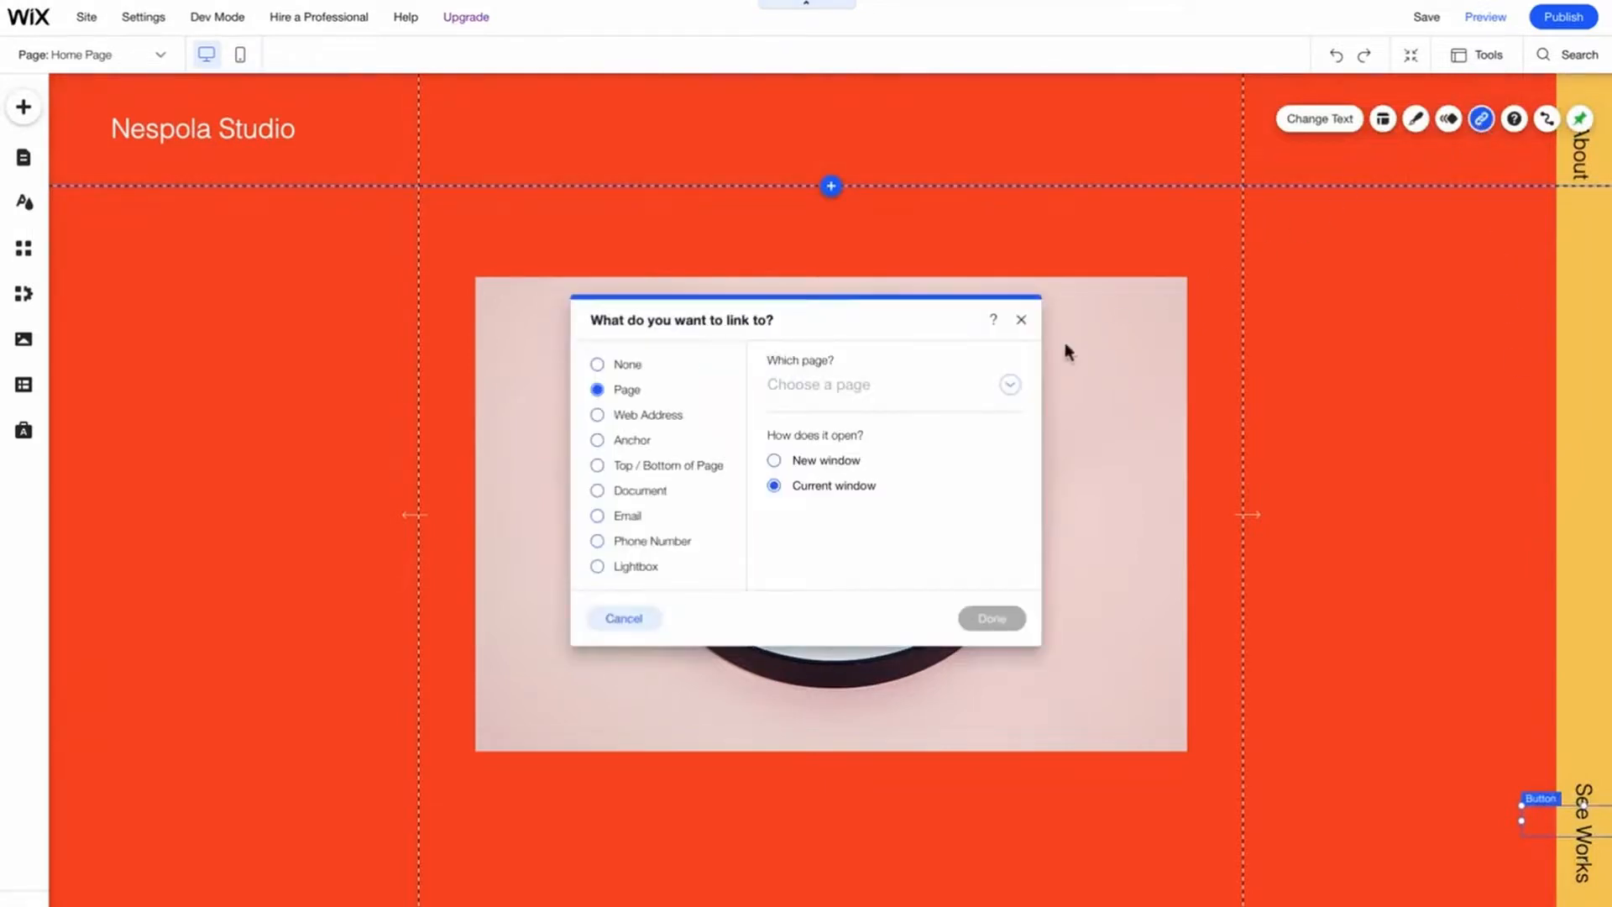
click(648, 570)
click(824, 390)
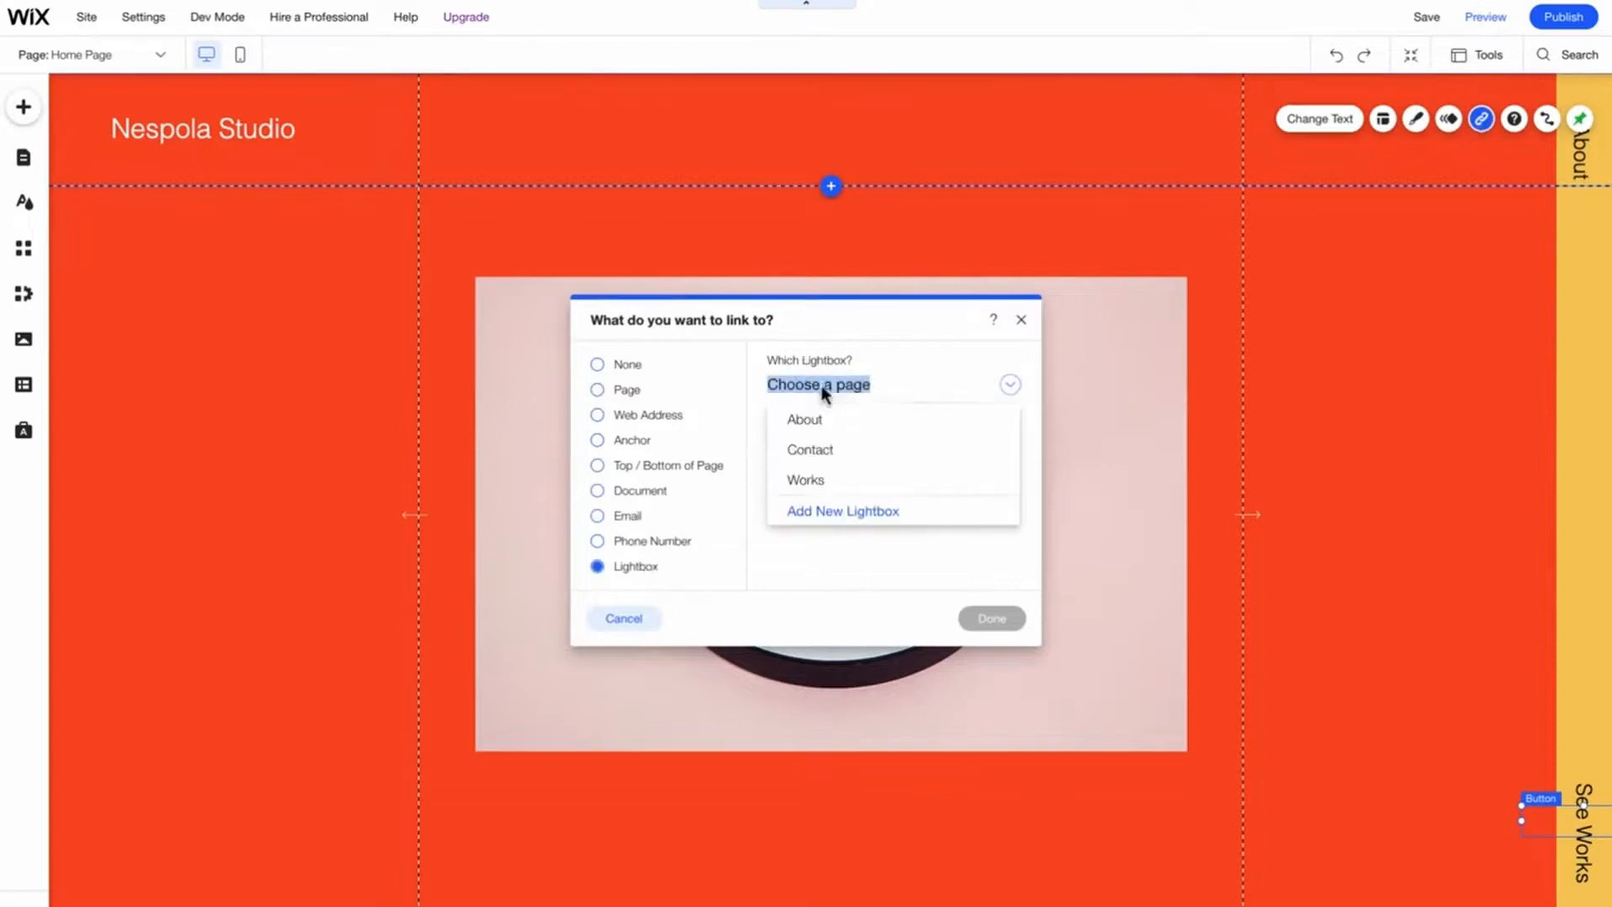
click(818, 485)
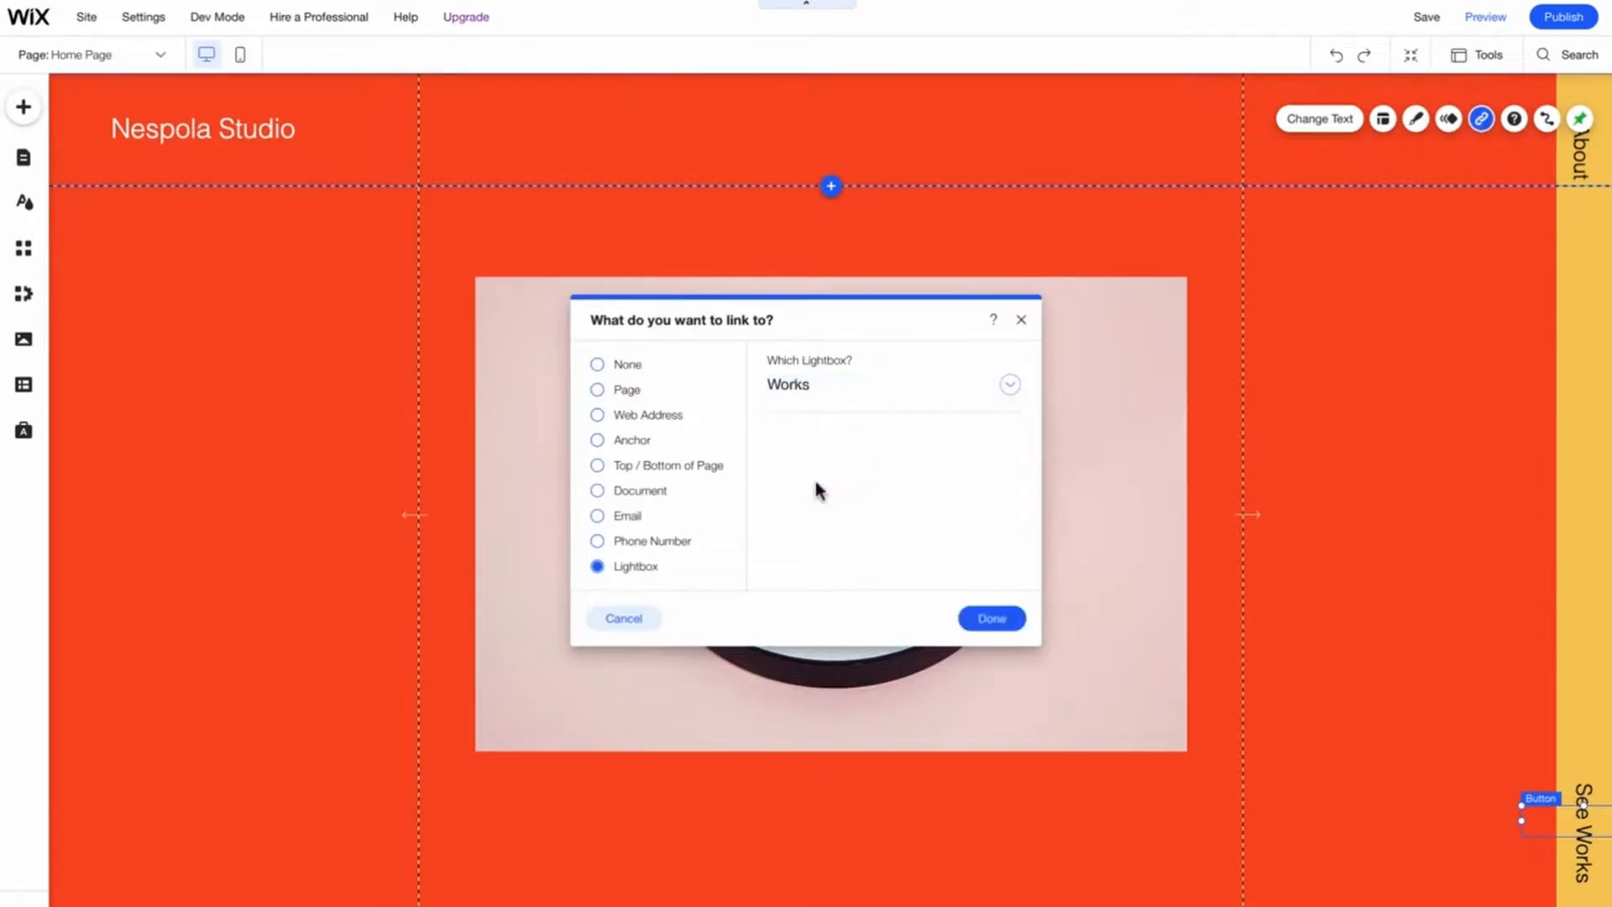
click(1008, 618)
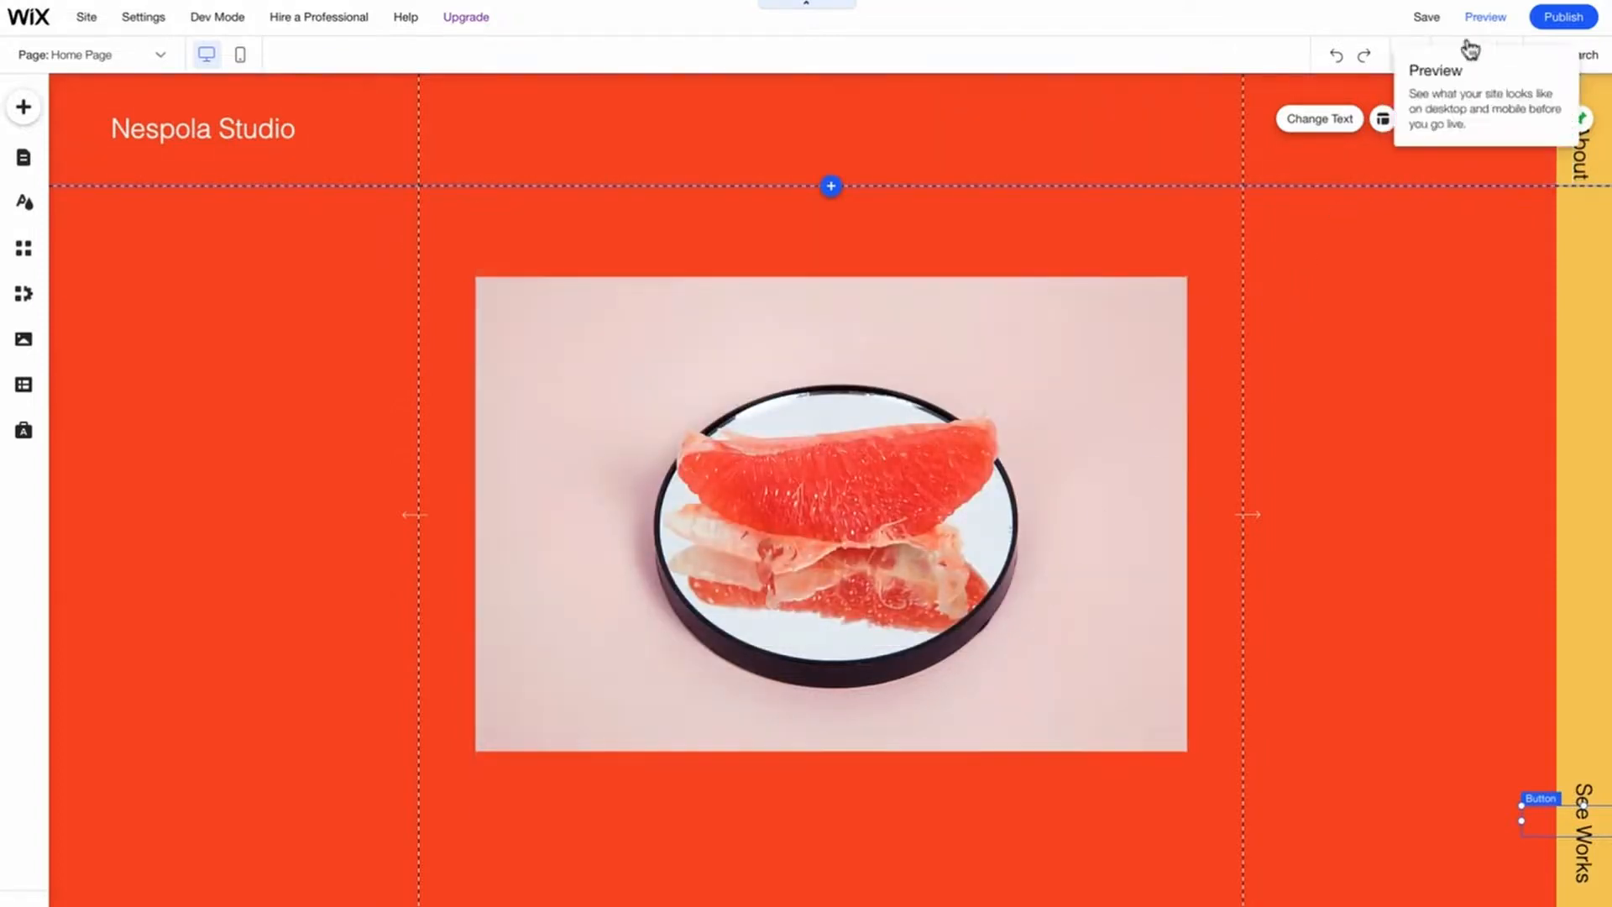
- Preview the site and open the See Works lightbox to check it
click(1484, 21)
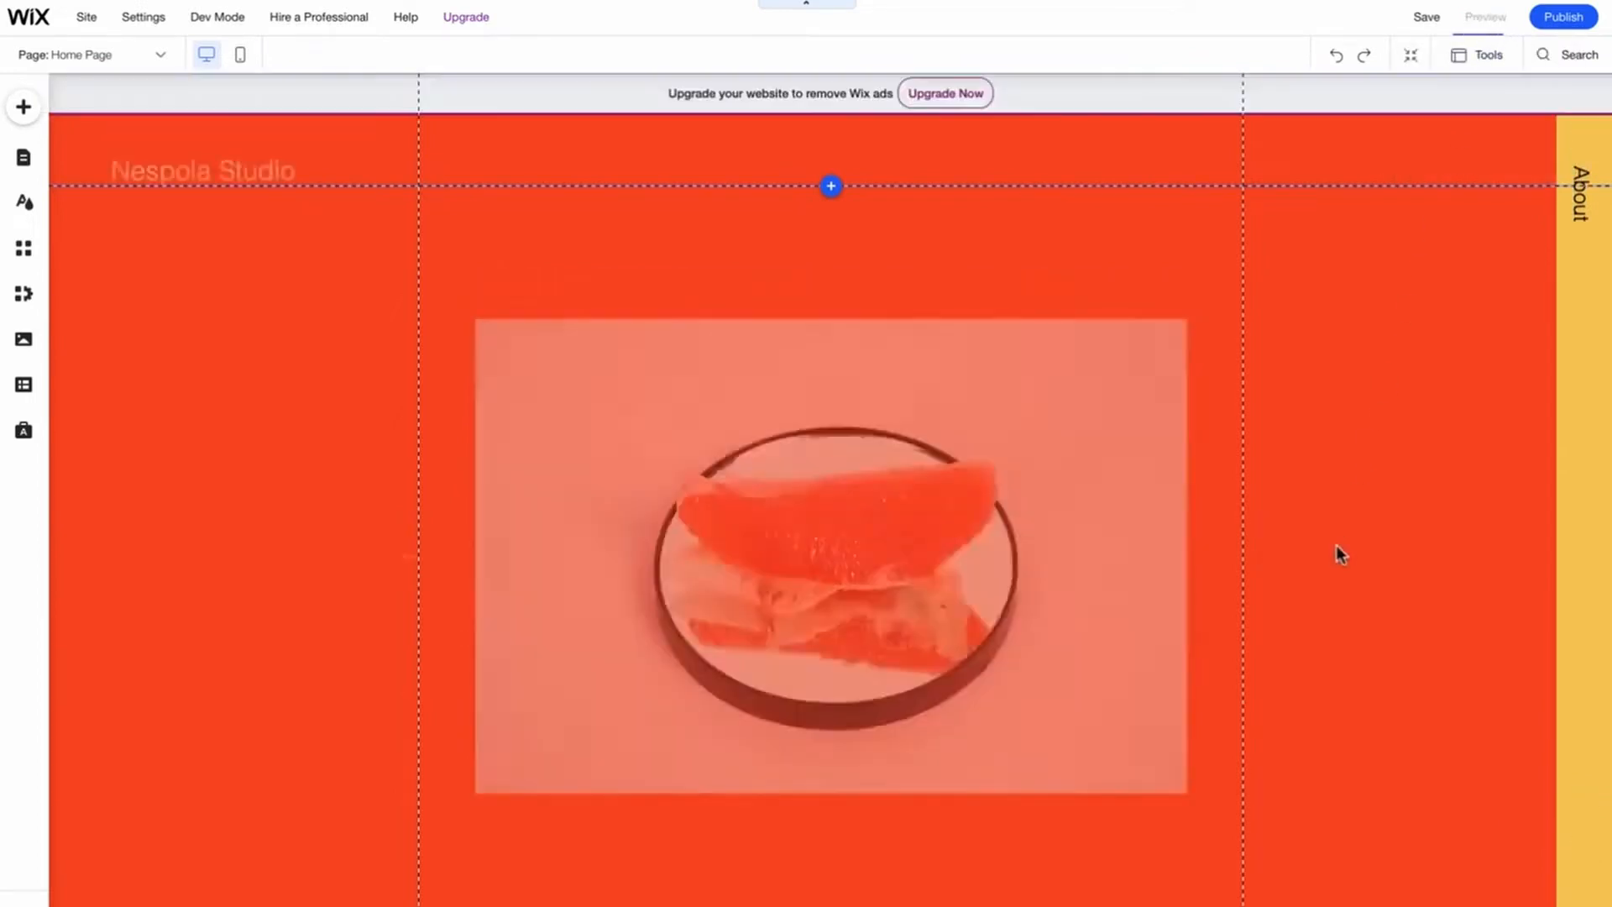
click(1590, 846)
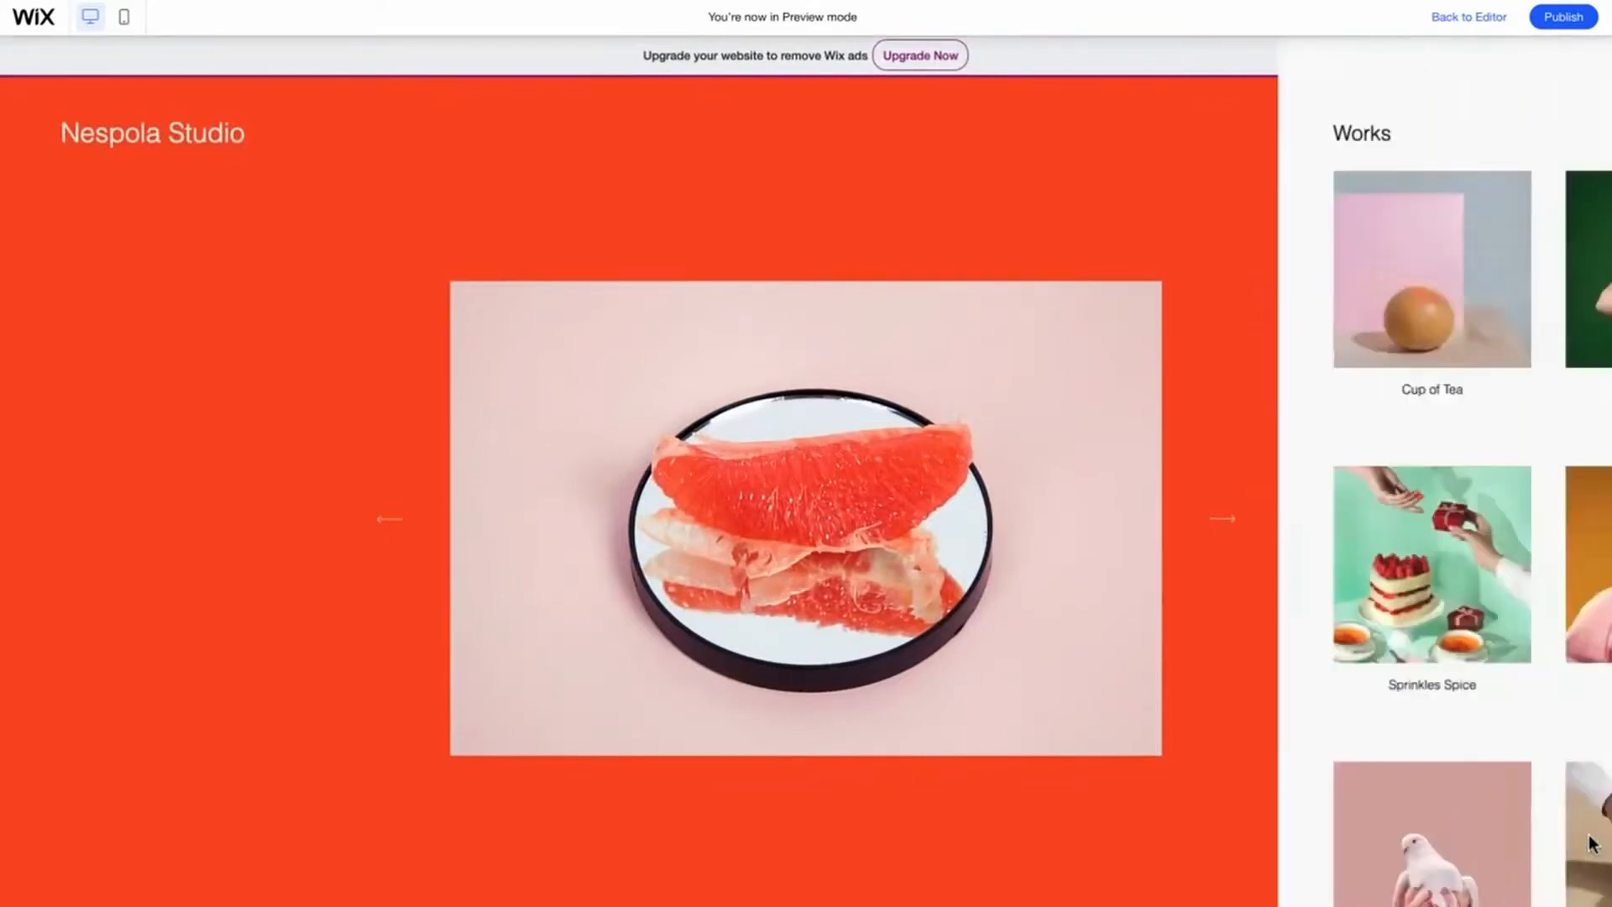